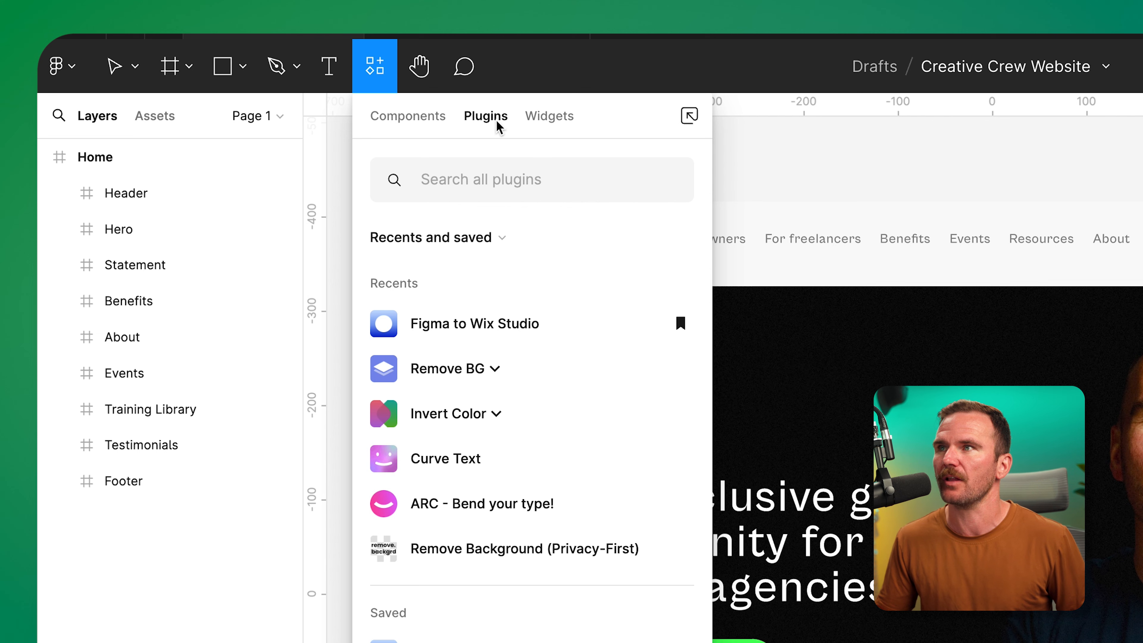
Search the plugins for "figma to wix studio" and run the Figma to Wix Studio plugin
{"action": "type", "text": "figma to wix studio"}
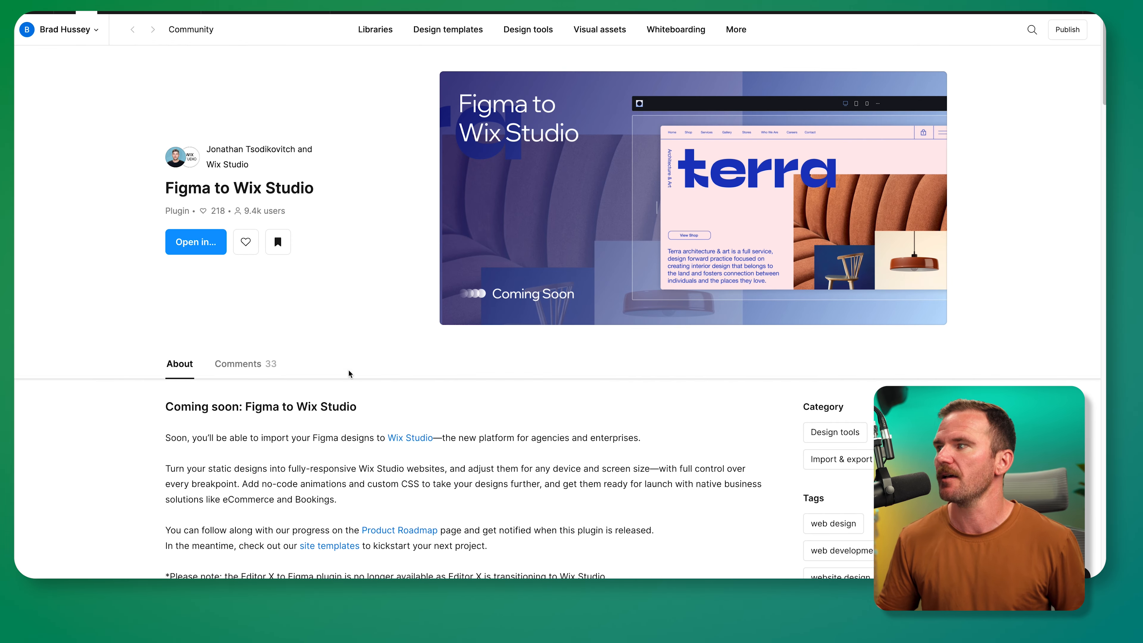
{"action": "scroll", "coordinate": [493, 382], "scroll_direction": "down", "scroll_amount": 5}
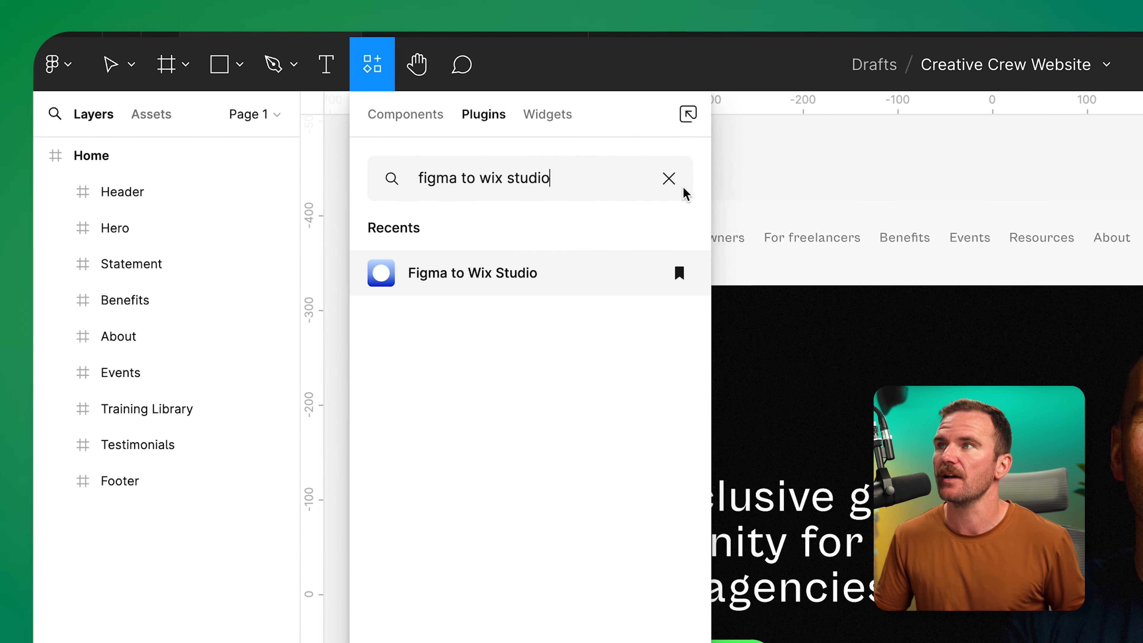
{"action": "left_click", "coordinate": [669, 178]}
{"action": "left_click", "coordinate": [490, 322]}
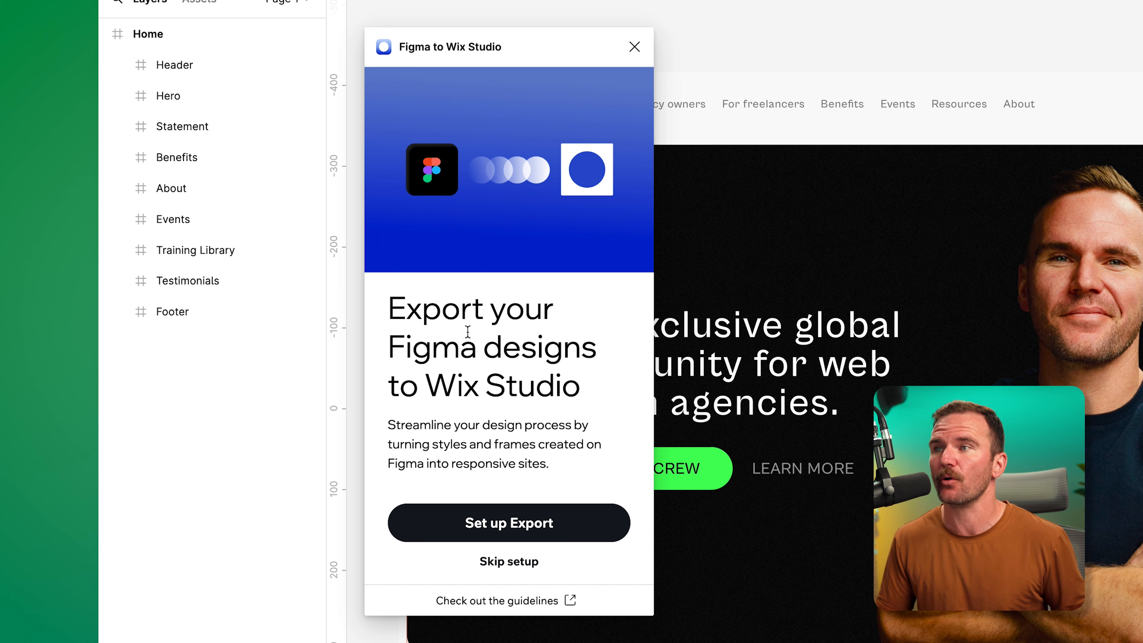
Start setting up the export in the Figma to Wix Studio plugin
{"action": "left_click_drag", "start_coordinate": [593, 393], "coordinate": [387, 310]}
{"action": "left_click", "coordinate": [475, 340]}
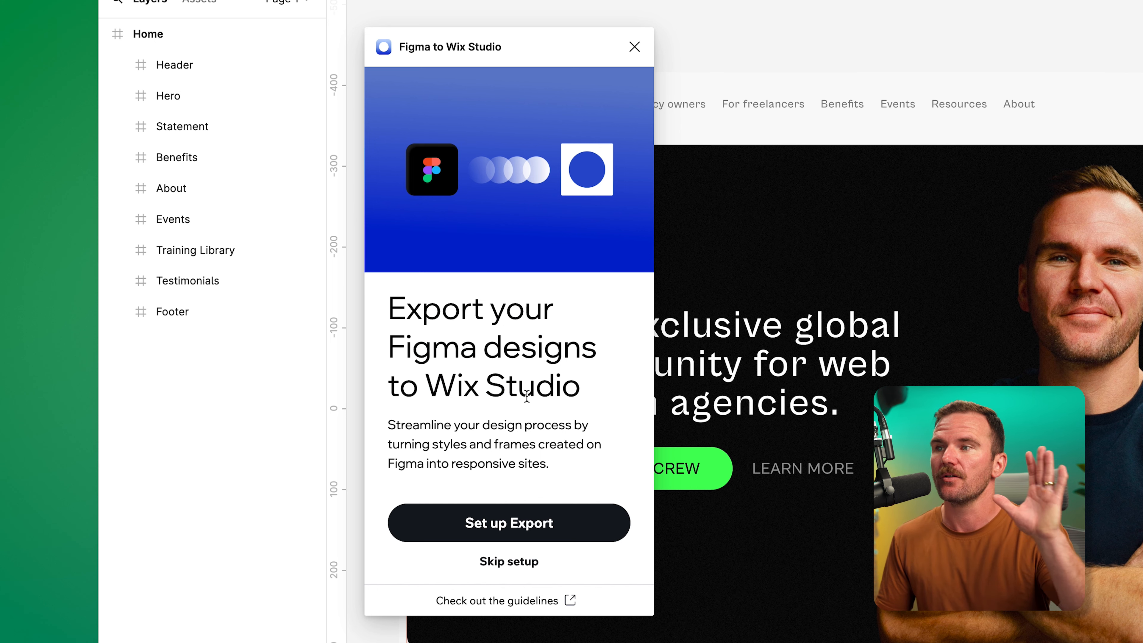
{"action": "left_click", "coordinate": [556, 535]}
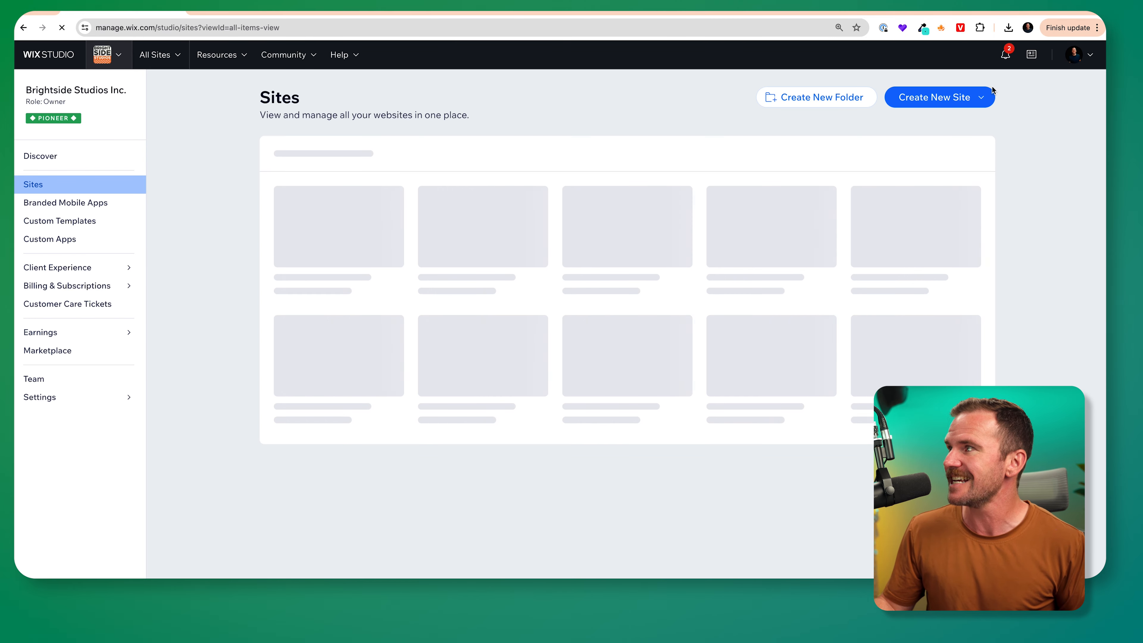
In Wix Studio, create a new site from the Studio blank canvas and connect the Creative Crew Website Figma file using its copied URL
{"action": "left_click", "coordinate": [972, 97]}
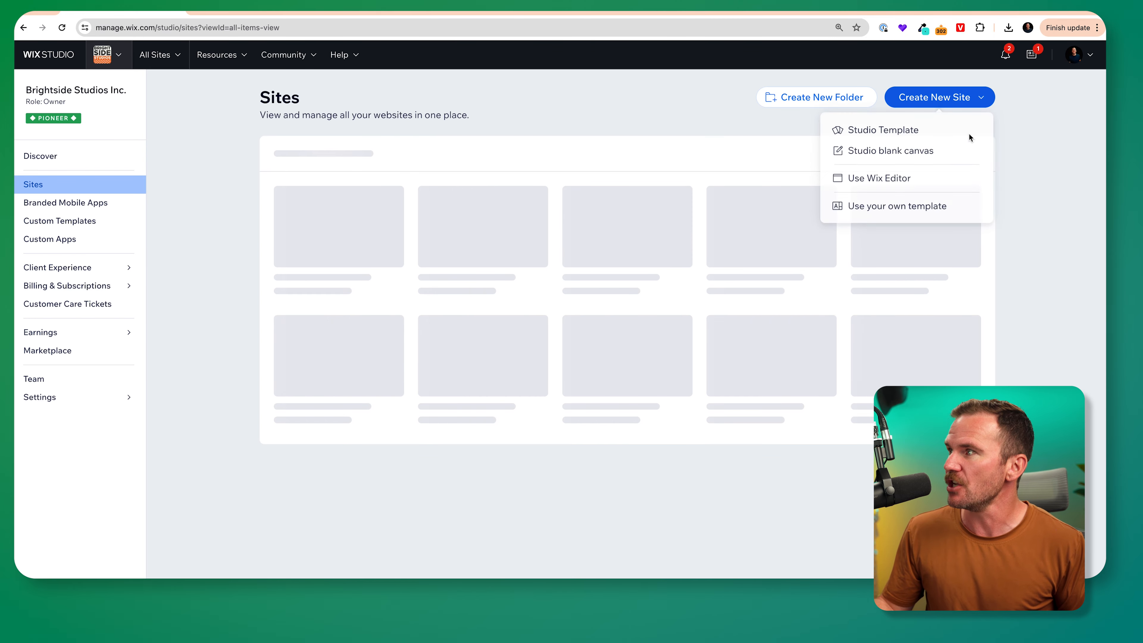
{"action": "left_click", "coordinate": [914, 151]}
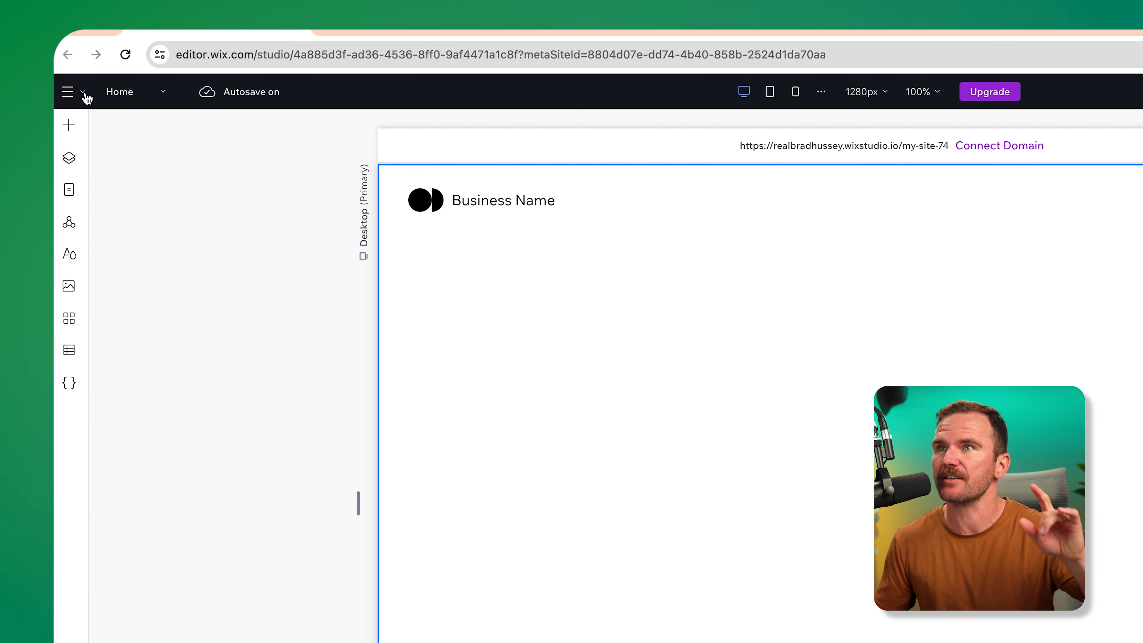
{"action": "left_click", "coordinate": [83, 96]}
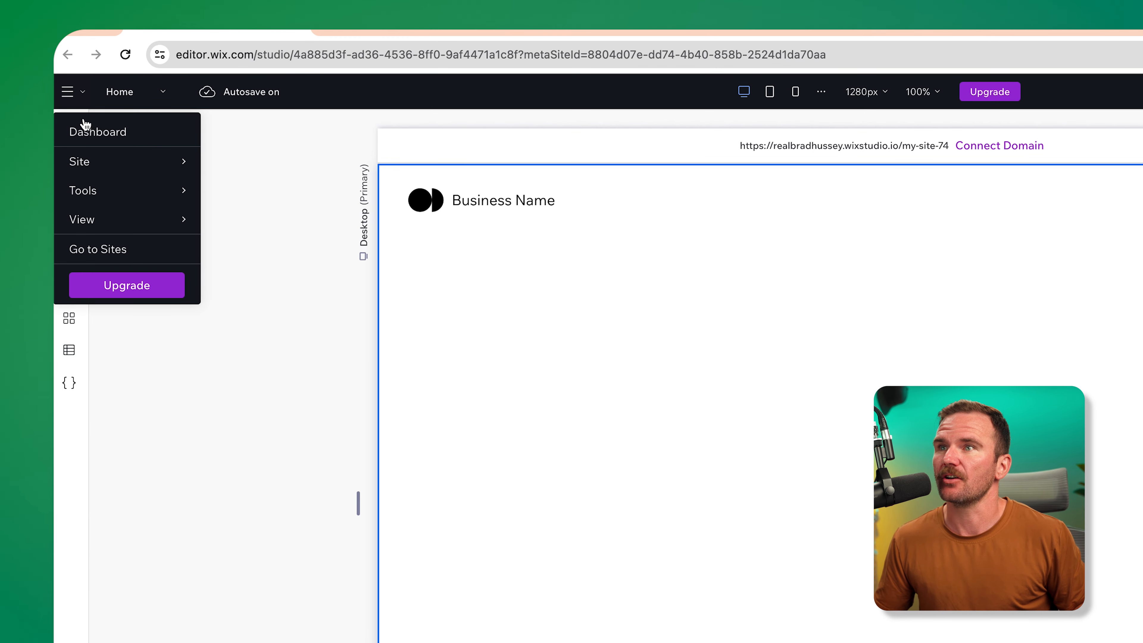
{"action": "mouse_move", "coordinate": [108, 191]}
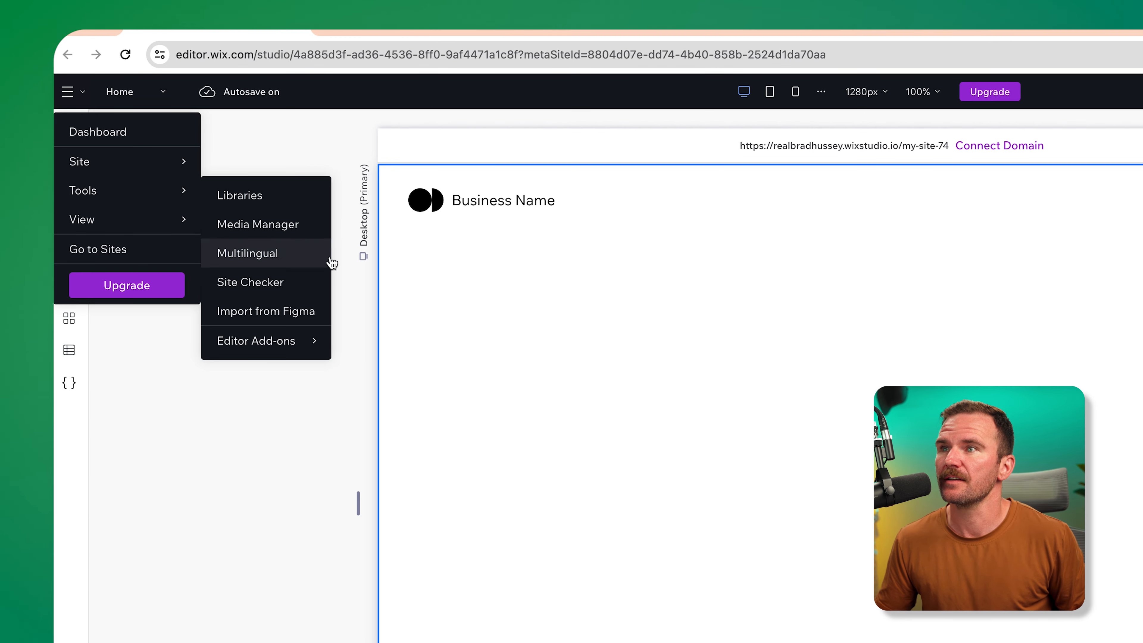
{"action": "left_click", "coordinate": [269, 318]}
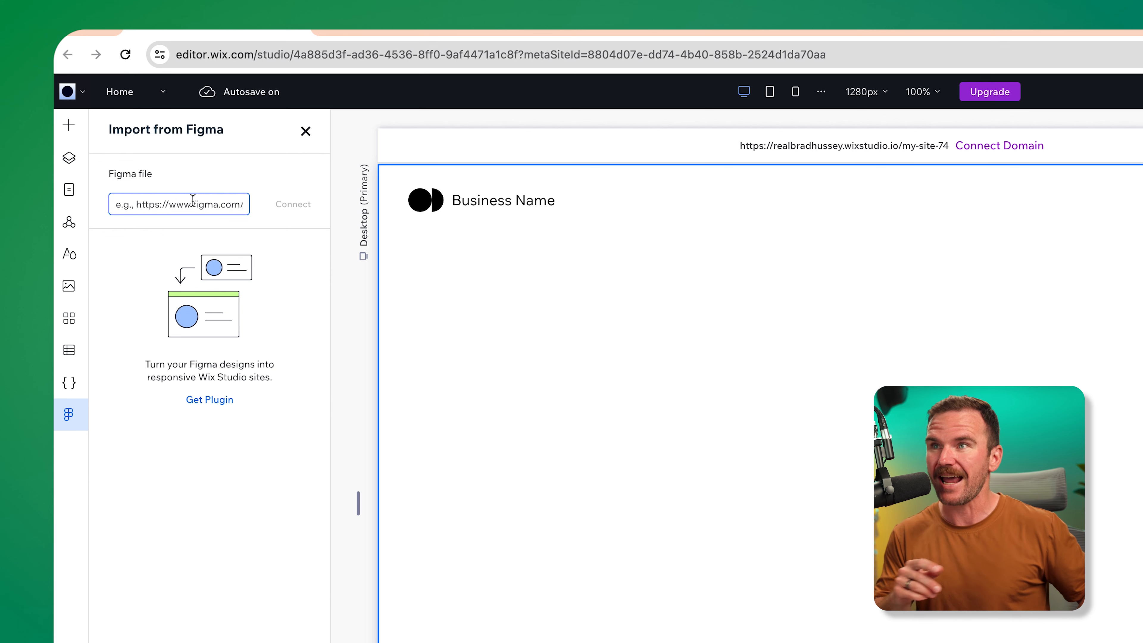
{"action": "key", "text": "ctrl+v"}
{"action": "left_click", "coordinate": [291, 206]}
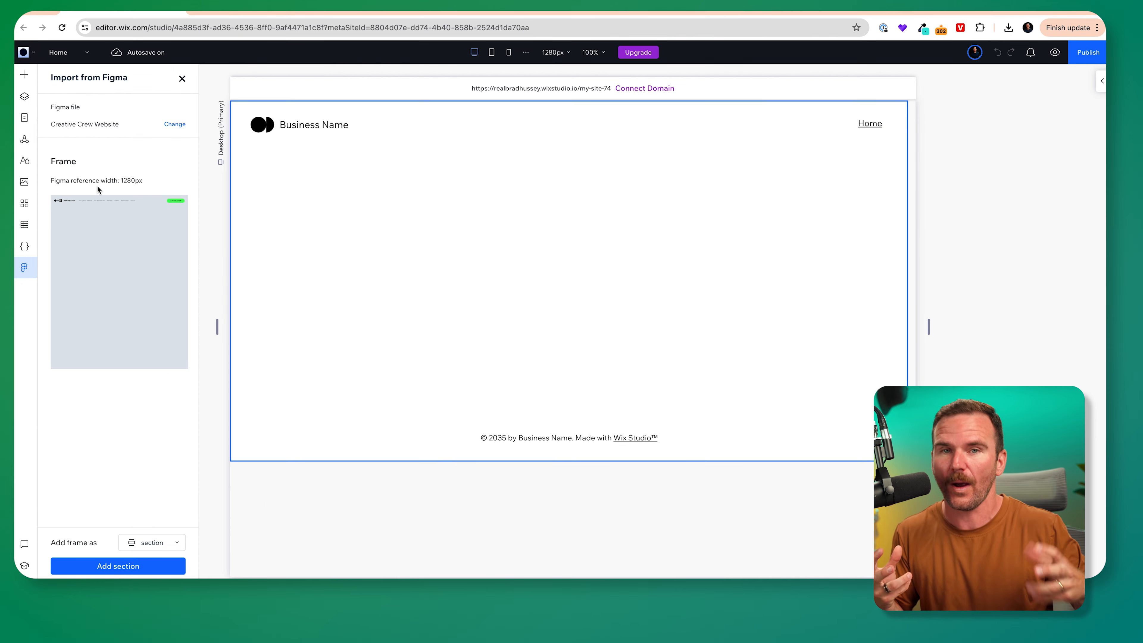
Switch to Figma, confirm in the plugin that the file is connected, and continue the setup
{"action": "key", "text": "super+Tab"}
{"action": "left_click", "coordinate": [382, 290]}
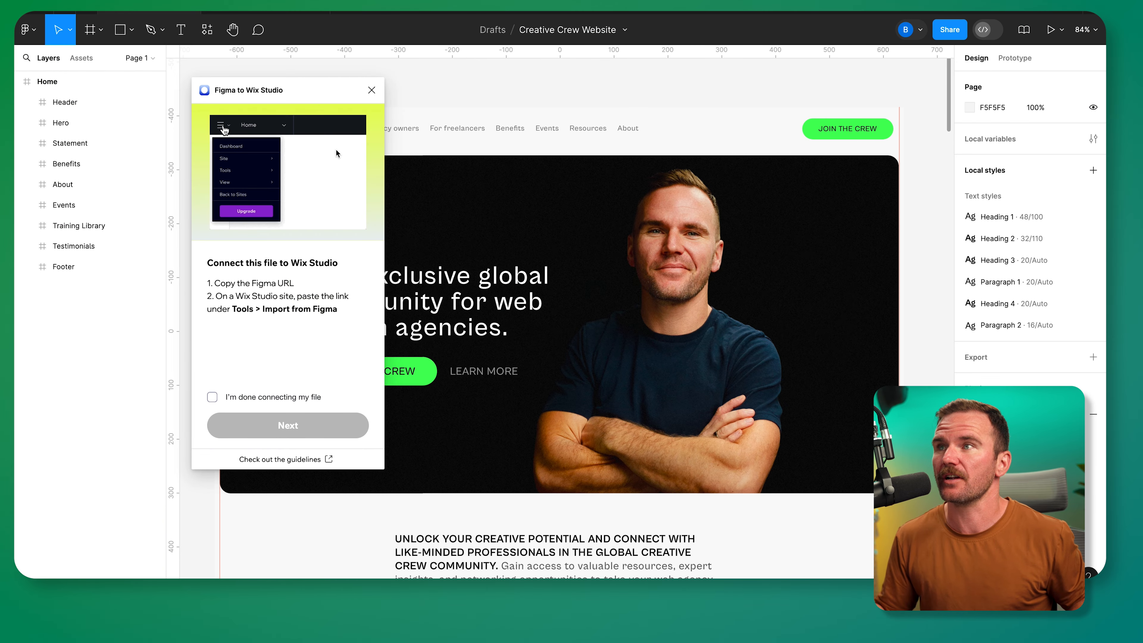
{"action": "left_click", "coordinate": [212, 396]}
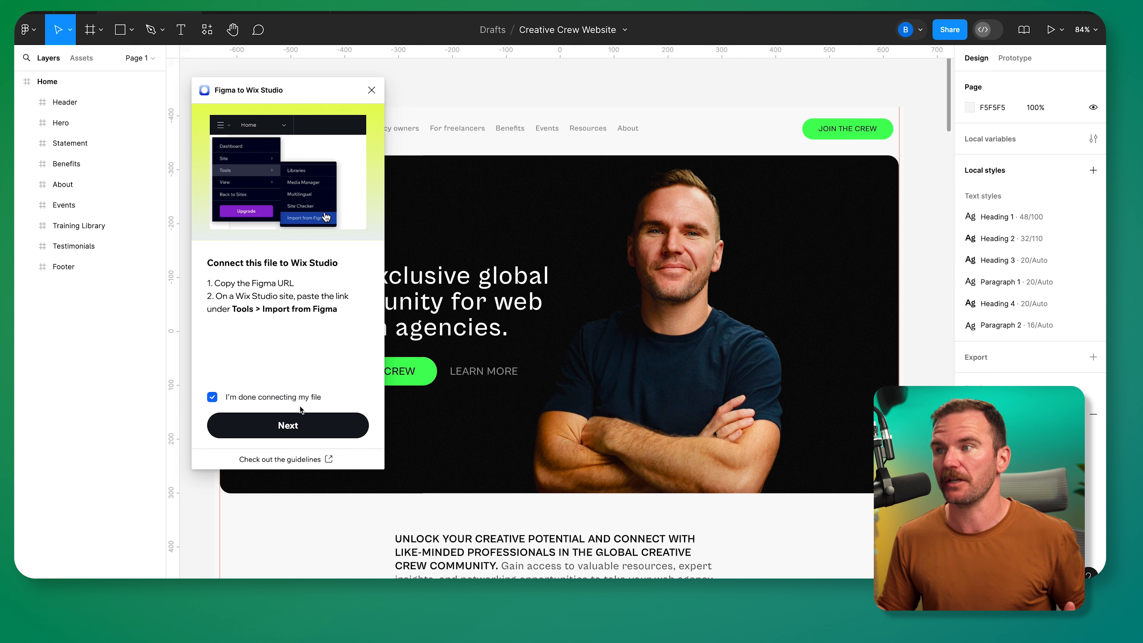
{"action": "left_click", "coordinate": [308, 425]}
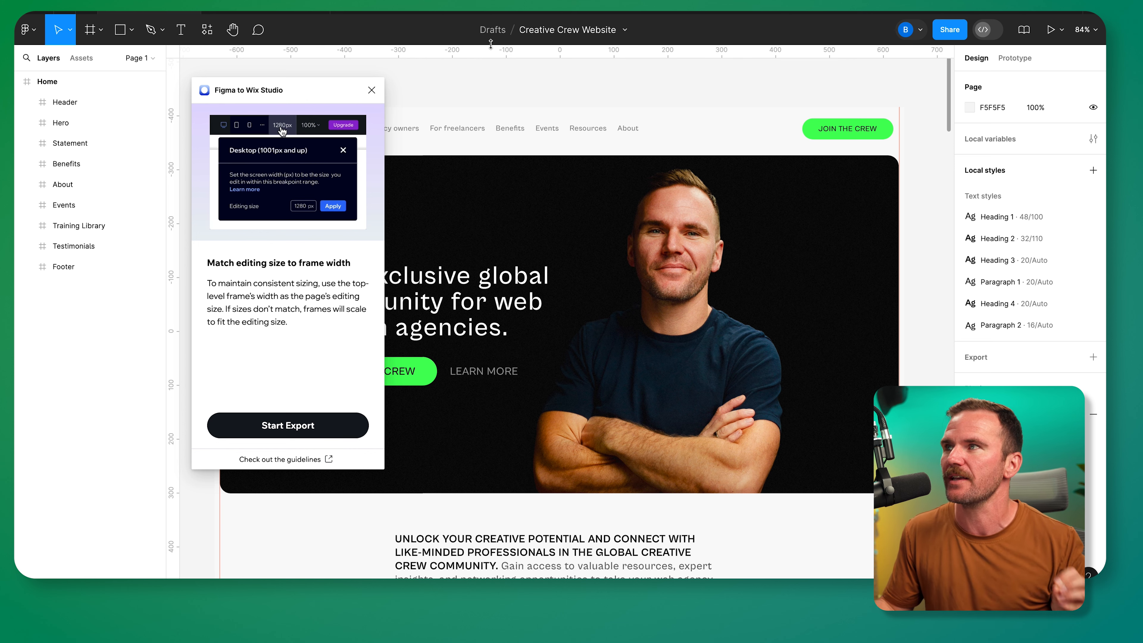
Check the Home frame's width in Figma and match the Wix Studio desktop editing size to it at 1280 px
{"action": "left_click", "coordinate": [61, 81]}
{"action": "left_click", "coordinate": [58, 83]}
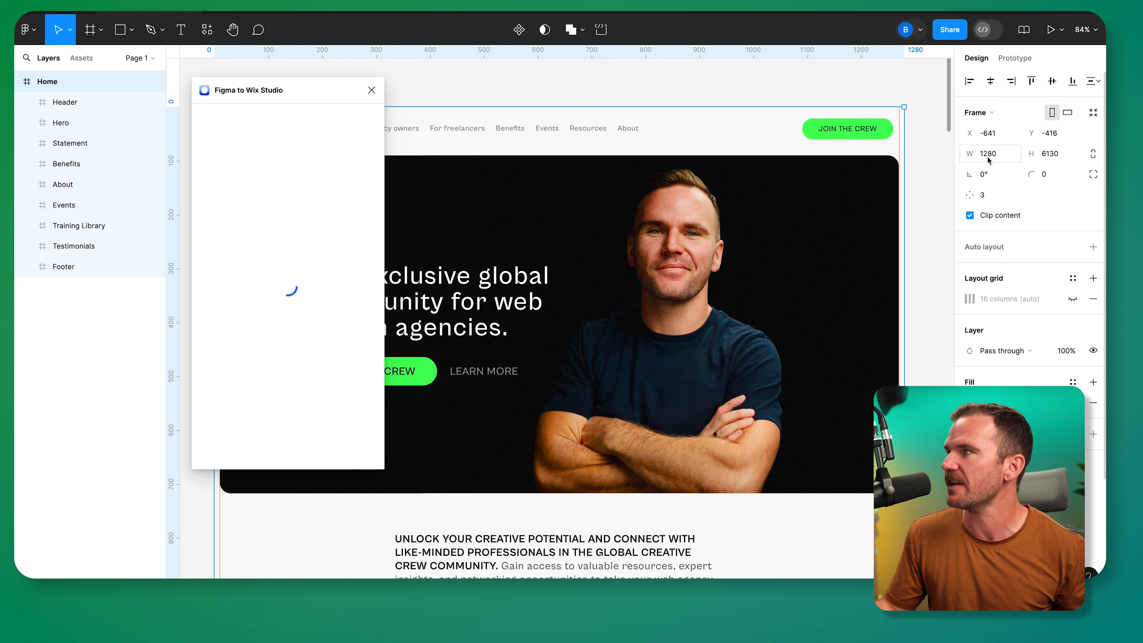
{"action": "key", "text": "super+Tab"}
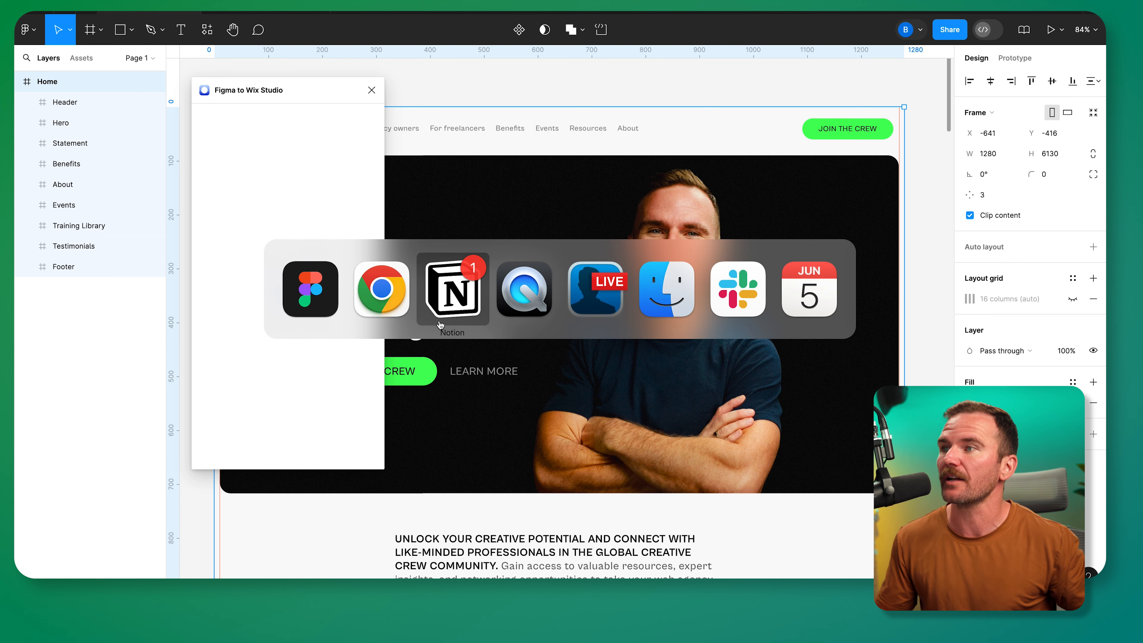
{"action": "left_click", "coordinate": [386, 299]}
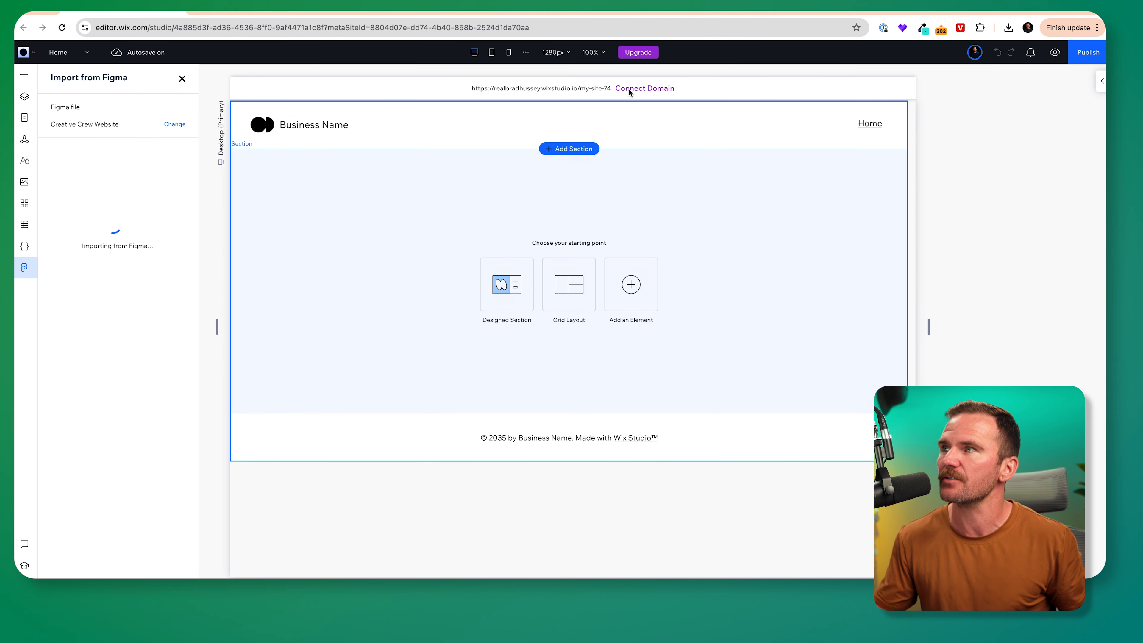
{"action": "left_click", "coordinate": [568, 53]}
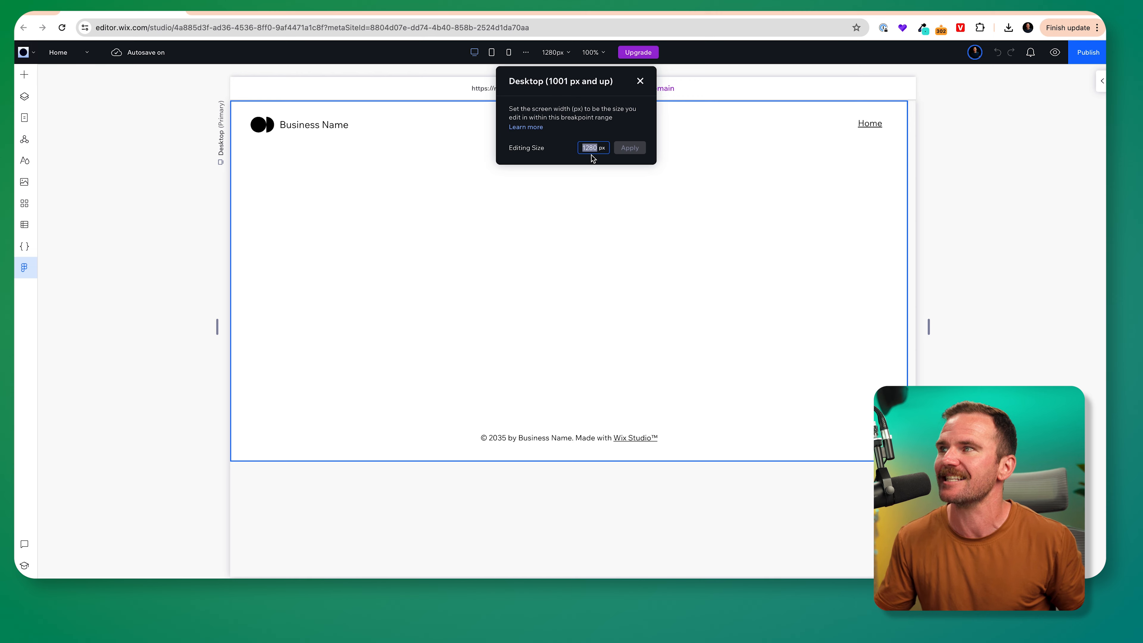
{"action": "type", "text": "1280"}
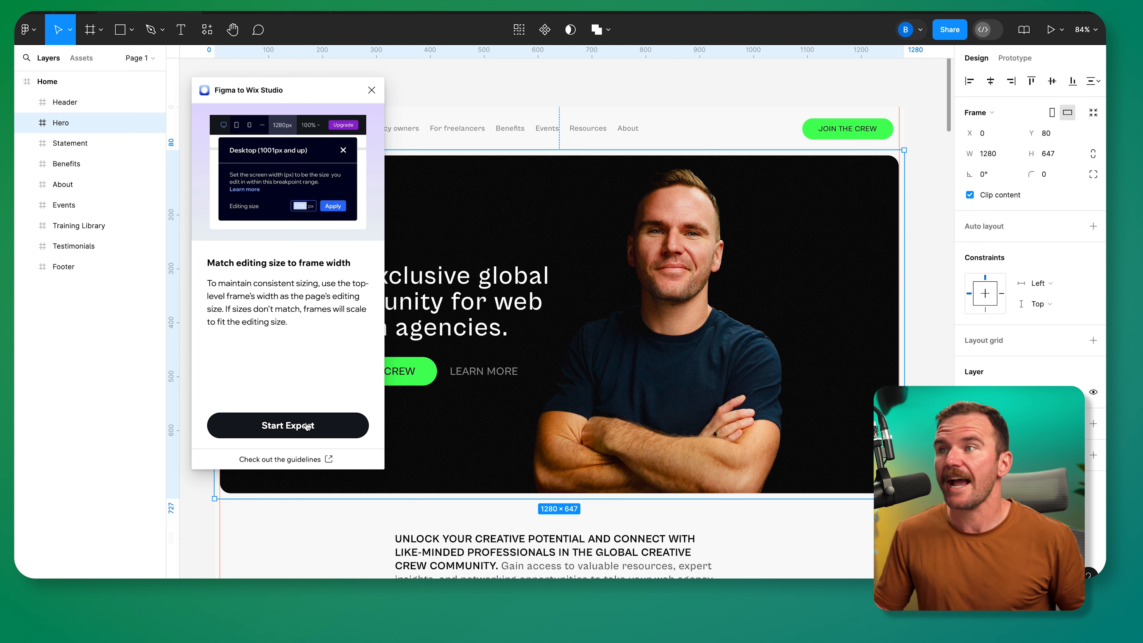
{"action": "left_click", "coordinate": [311, 426]}
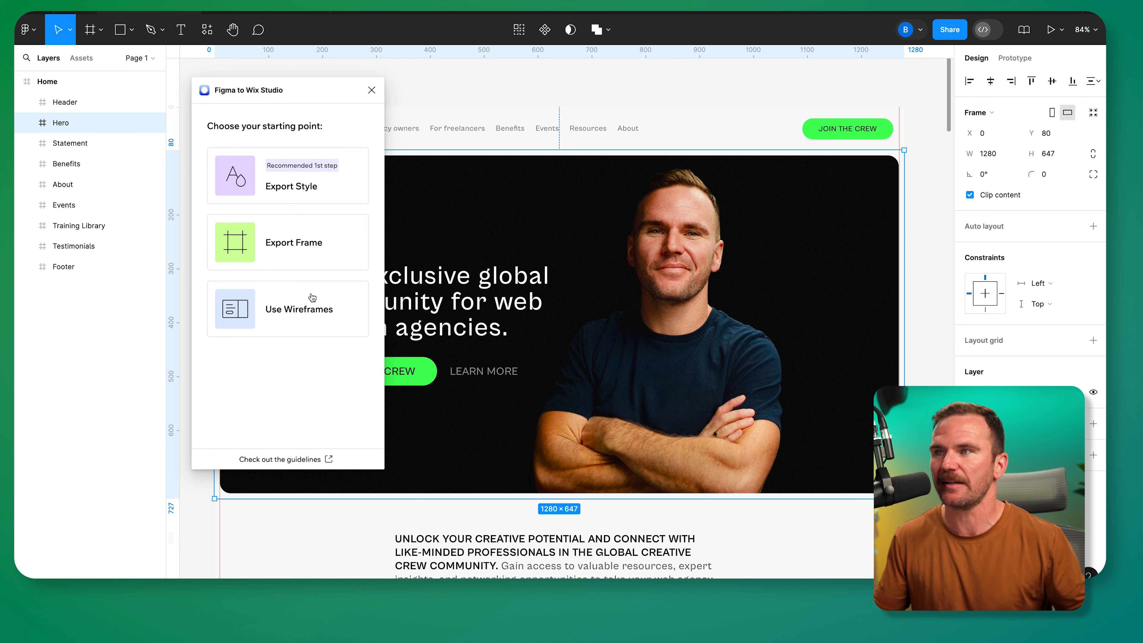
{"action": "left_click", "coordinate": [372, 91]}
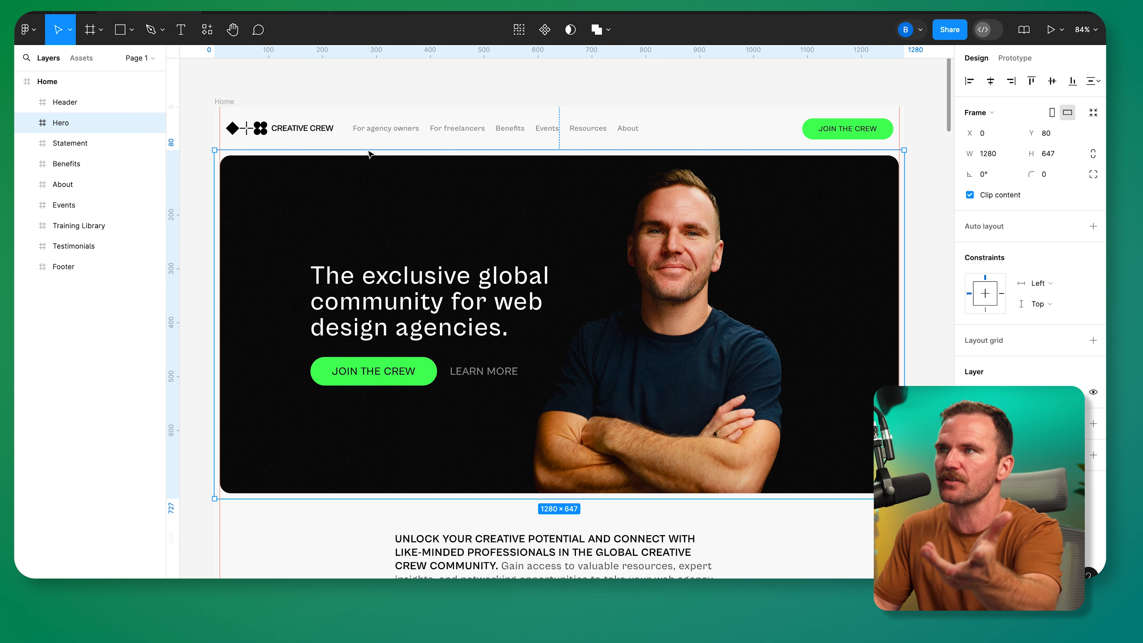
{"action": "left_click", "coordinate": [194, 224]}
{"action": "left_click", "coordinate": [320, 204]}
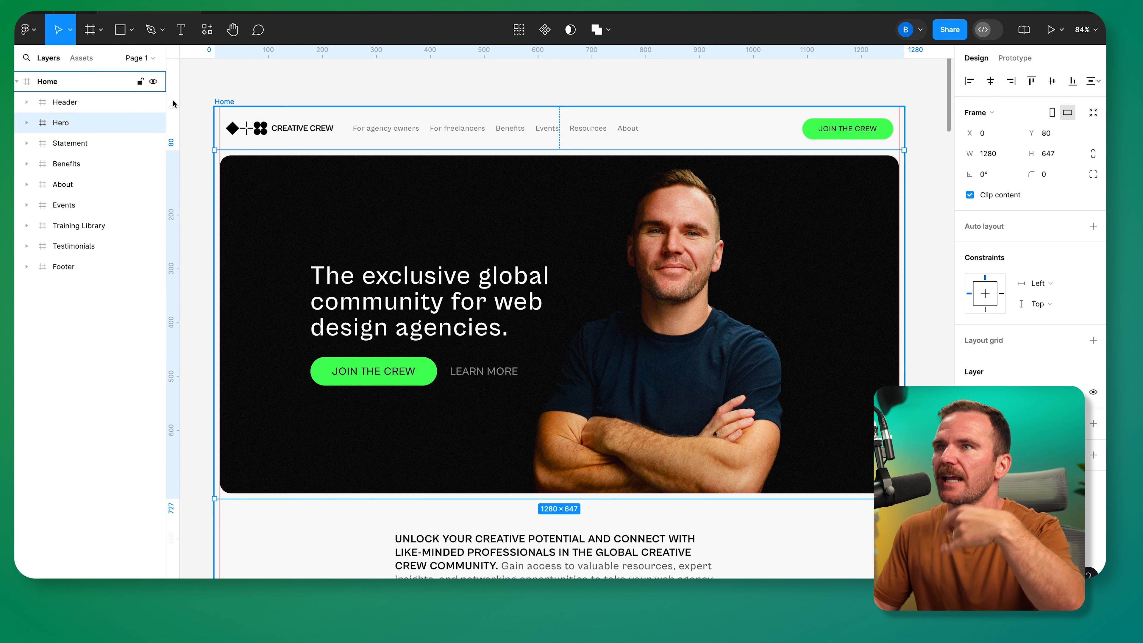
Run the Figma to Wix Studio plugin again, skip its setup, and look into the Use Wireframes option
{"action": "left_click", "coordinate": [92, 103]}
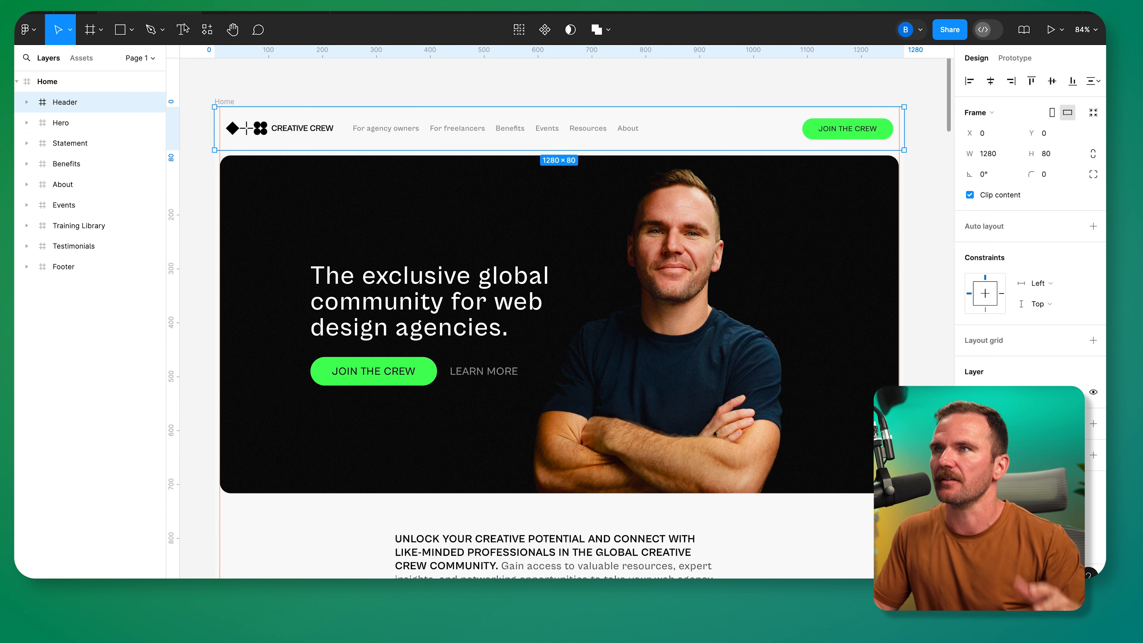
{"action": "left_click", "coordinate": [206, 30]}
{"action": "left_click", "coordinate": [247, 179]}
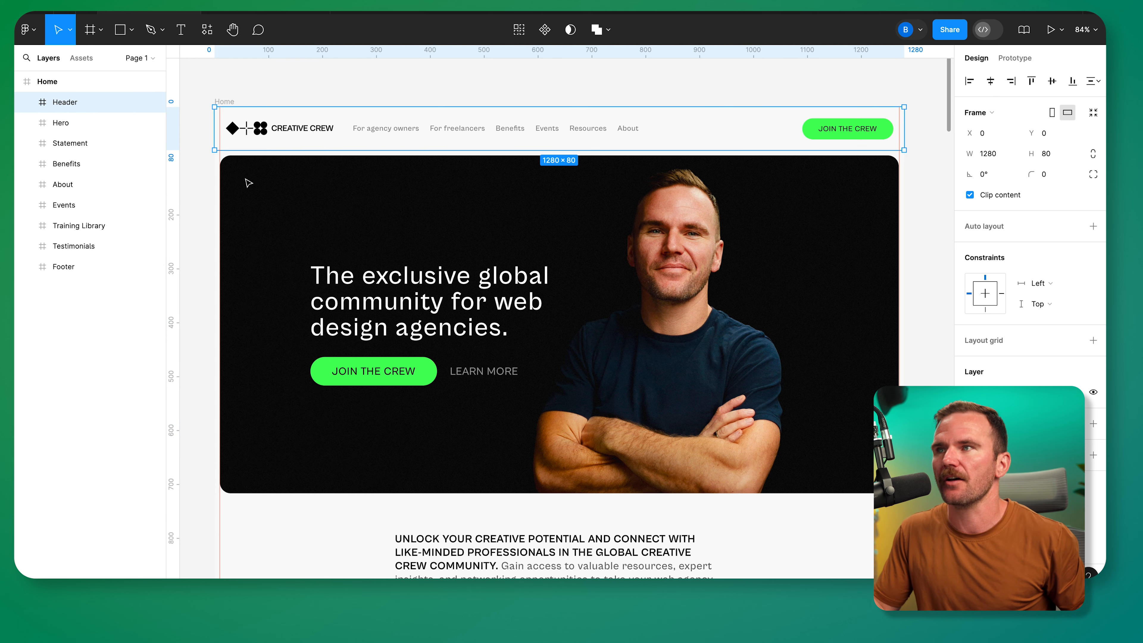
{"action": "left_click", "coordinate": [248, 183]}
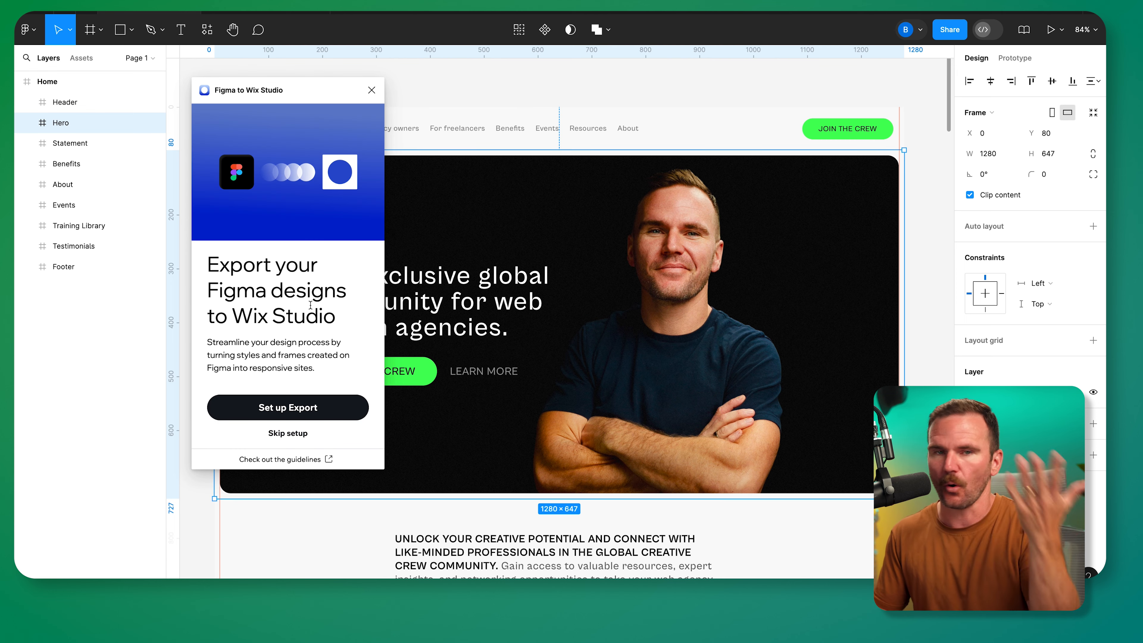
{"action": "left_click", "coordinate": [288, 433]}
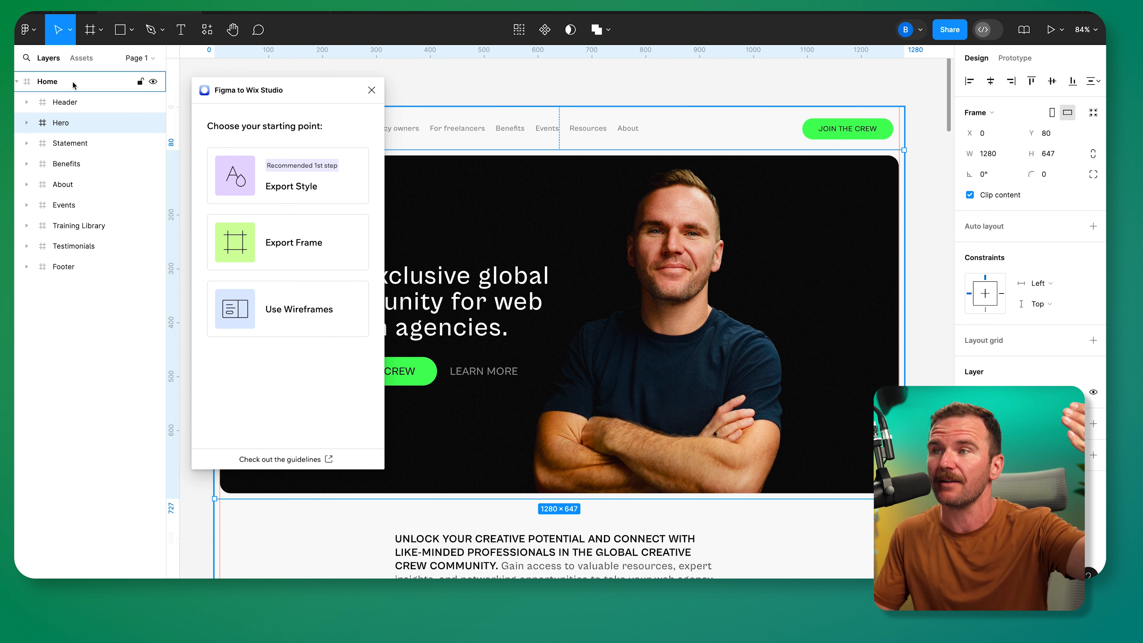
{"action": "left_click", "coordinate": [325, 326]}
{"action": "left_click", "coordinate": [222, 119]}
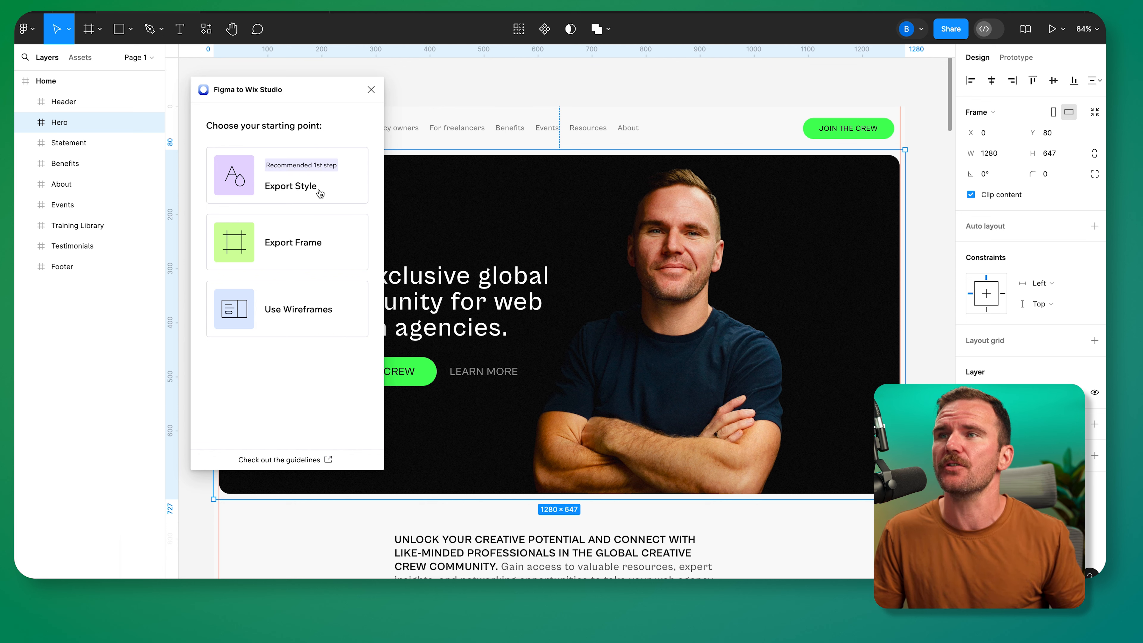
Review and export the color and typography styles of the whole Home frame with the plugin's Export Style option
{"action": "left_click", "coordinate": [305, 185]}
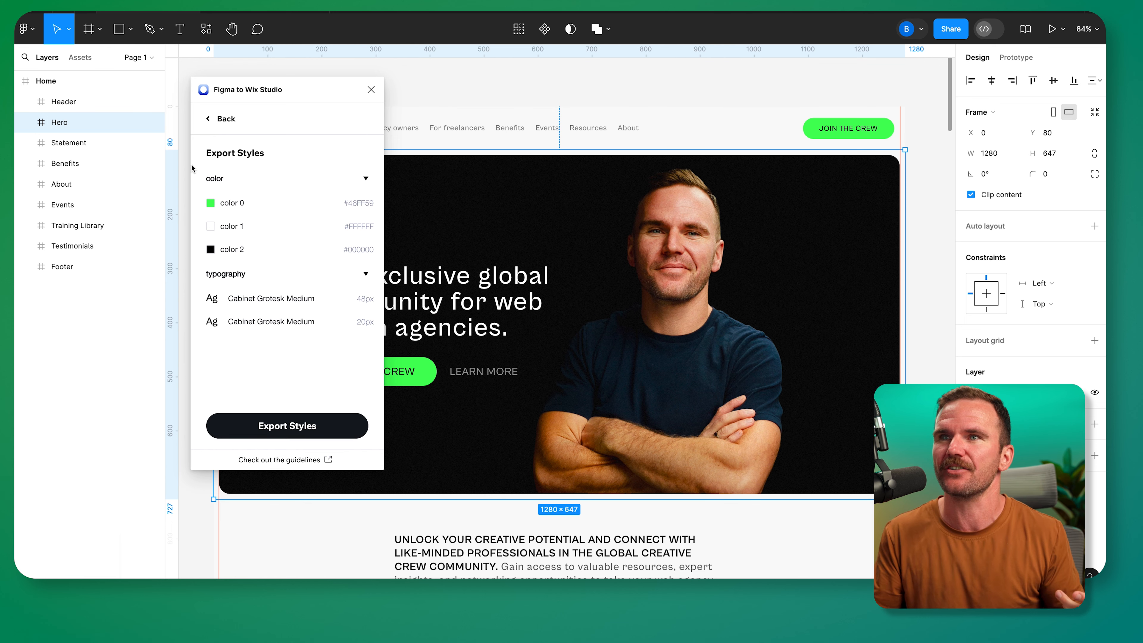
{"action": "left_click", "coordinate": [53, 84]}
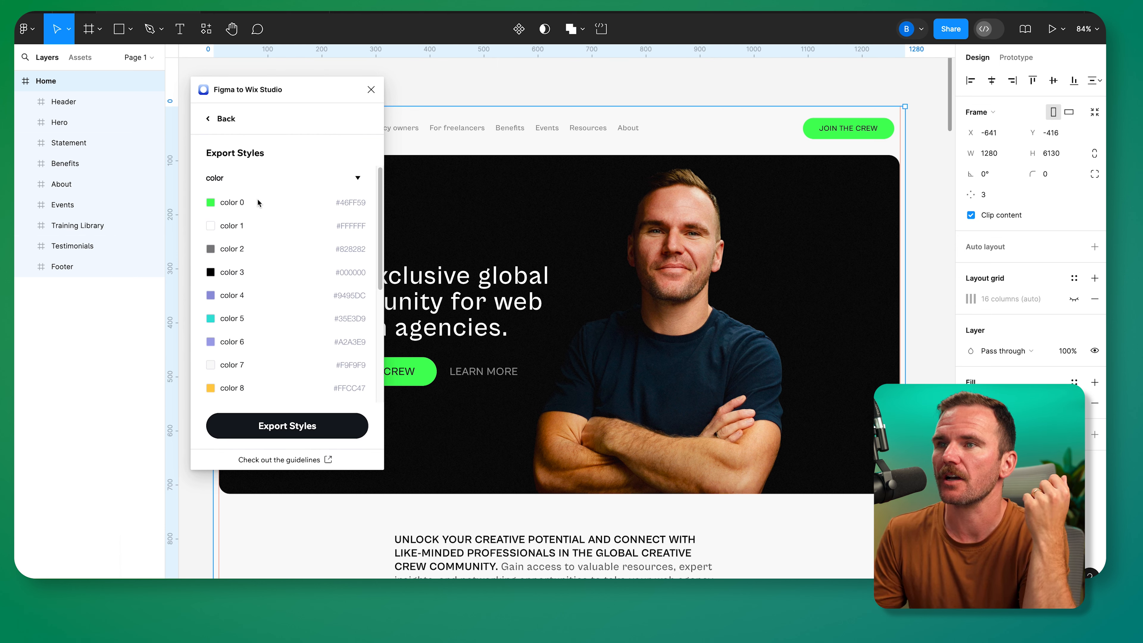
{"action": "scroll", "coordinate": [257, 204], "scroll_direction": "down", "scroll_amount": 1}
{"action": "scroll", "coordinate": [255, 211], "scroll_direction": "down", "scroll_amount": 3}
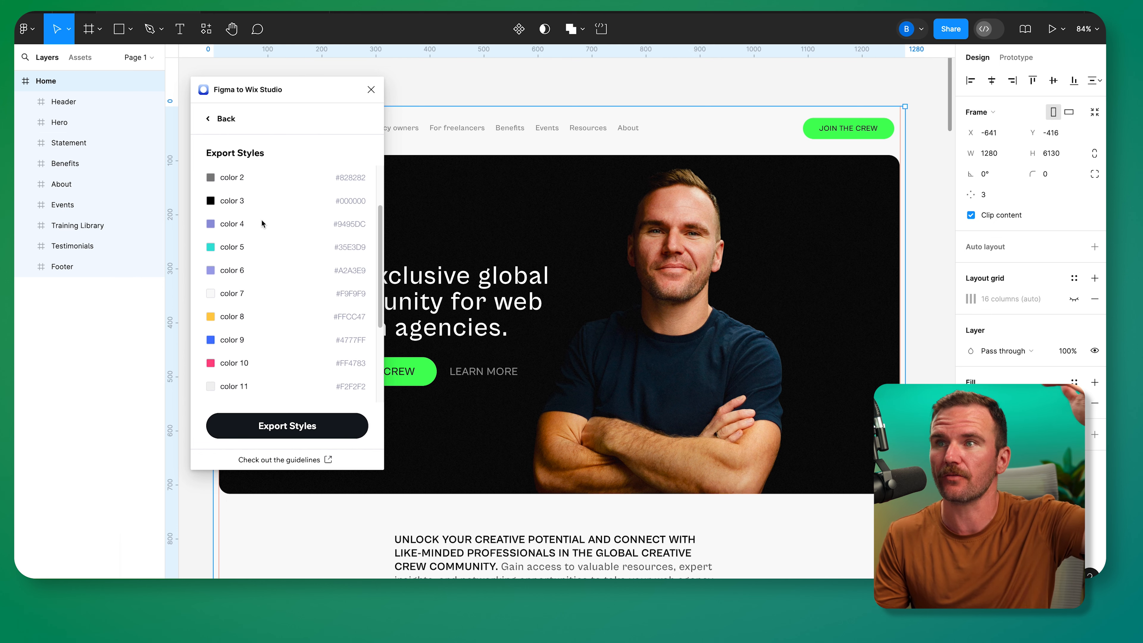
{"action": "scroll", "coordinate": [260, 221], "scroll_direction": "down", "scroll_amount": 5}
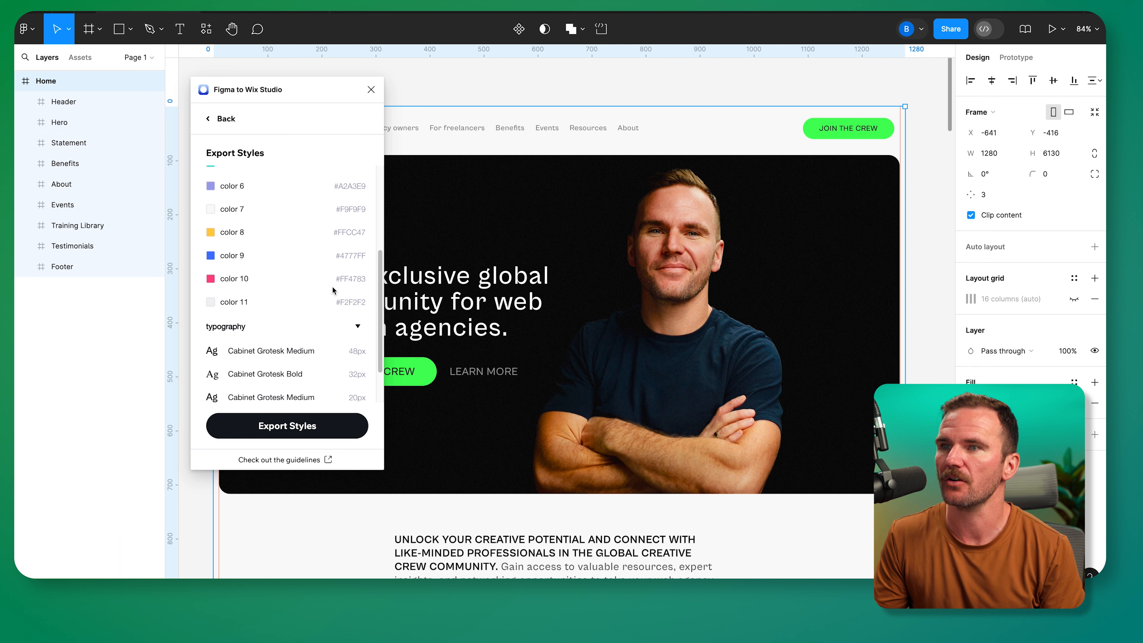
{"action": "scroll", "coordinate": [358, 330], "scroll_direction": "down", "scroll_amount": 2}
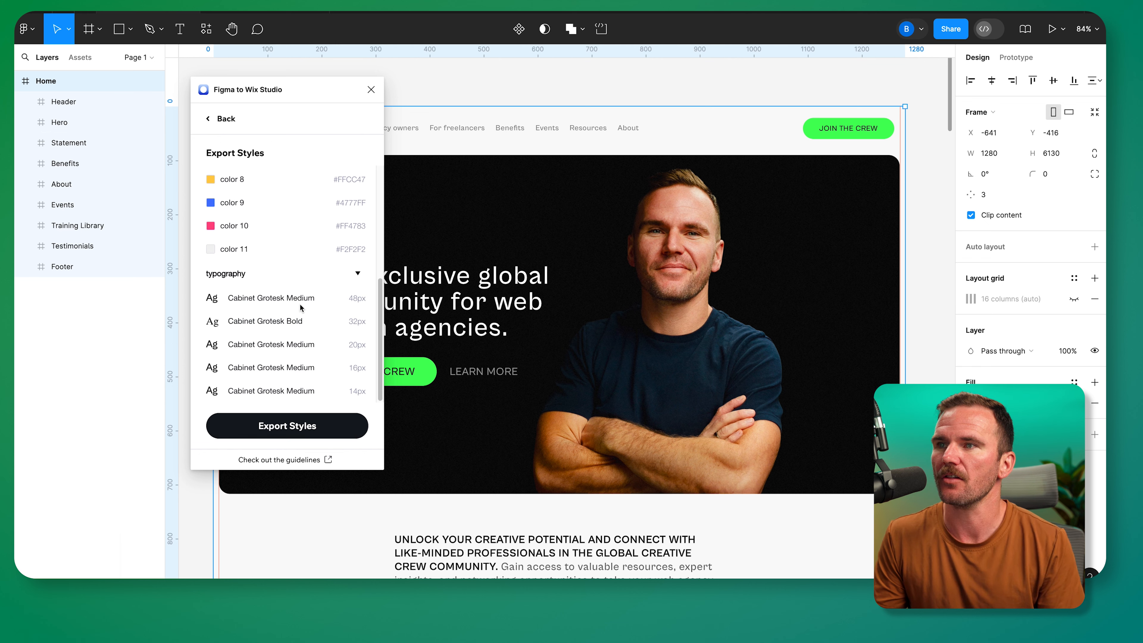
{"action": "left_click", "coordinate": [317, 433]}
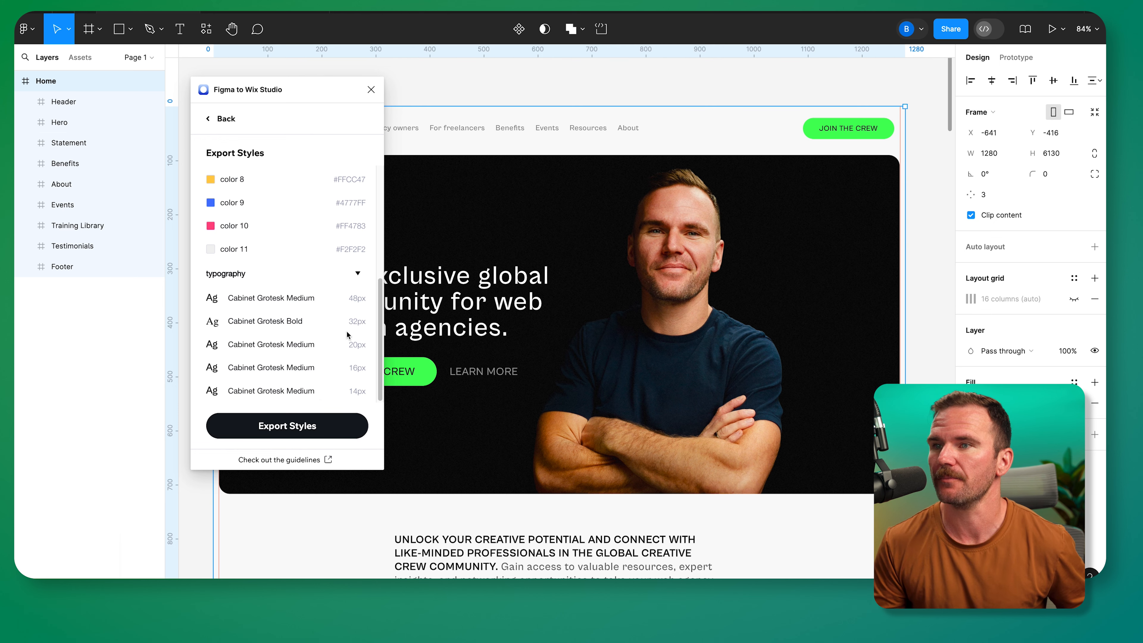
Switch to Wix Studio and apply the colors and typography imported from Figma to the site's styles
{"action": "key", "text": "super+Tab"}
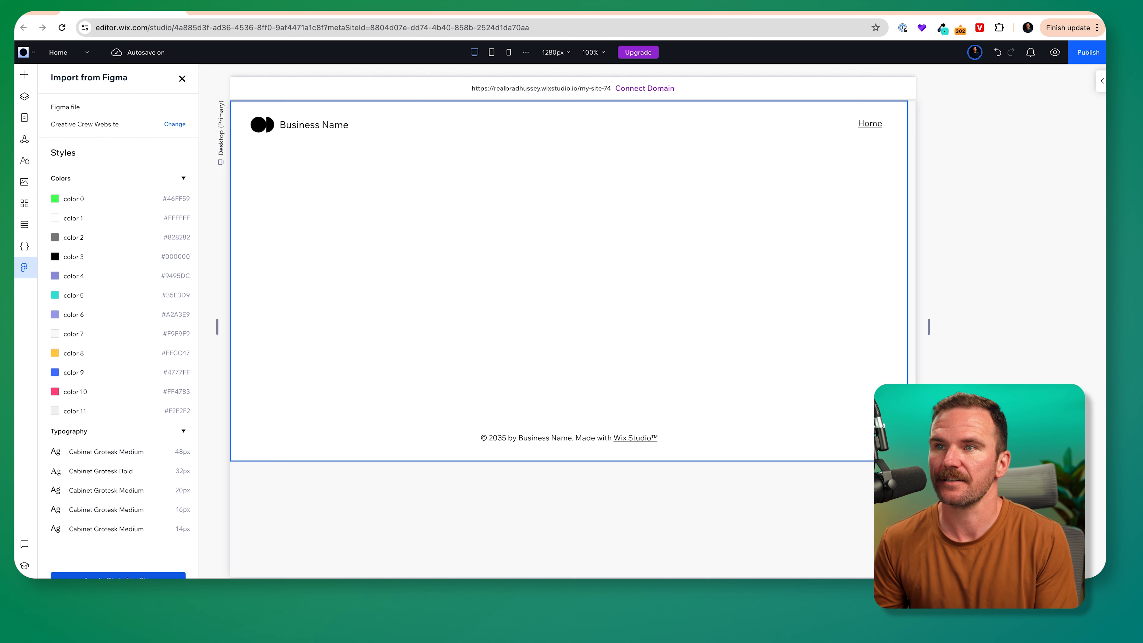
{"action": "left_click", "coordinate": [118, 576]}
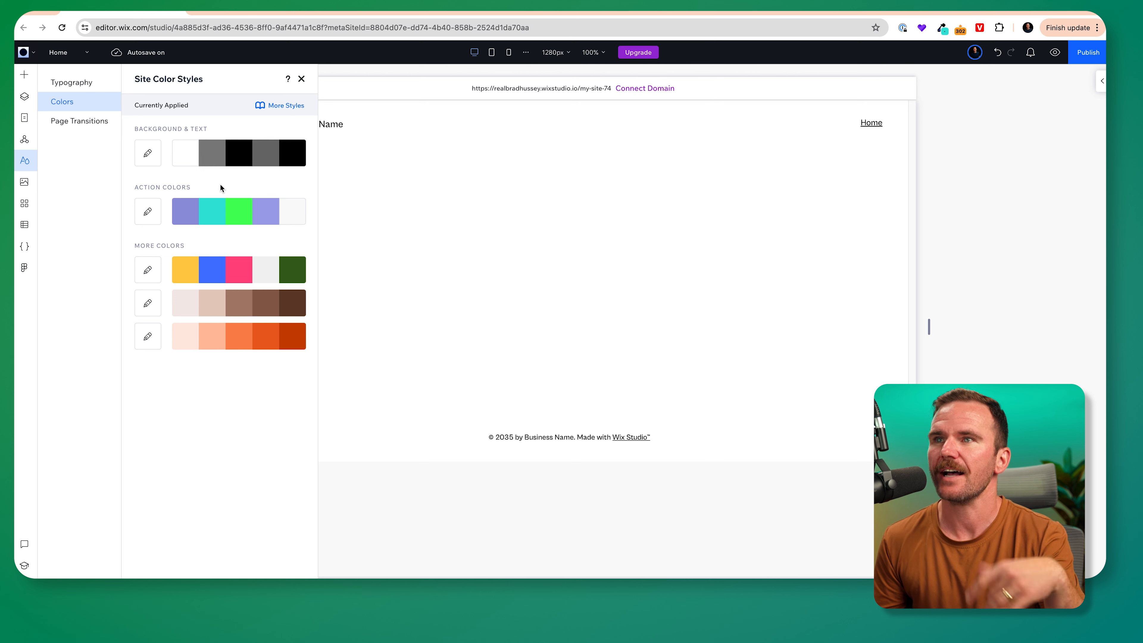
Raise the brightness of the second Background & Text color to a very light gray and apply it
{"action": "left_click", "coordinate": [209, 155]}
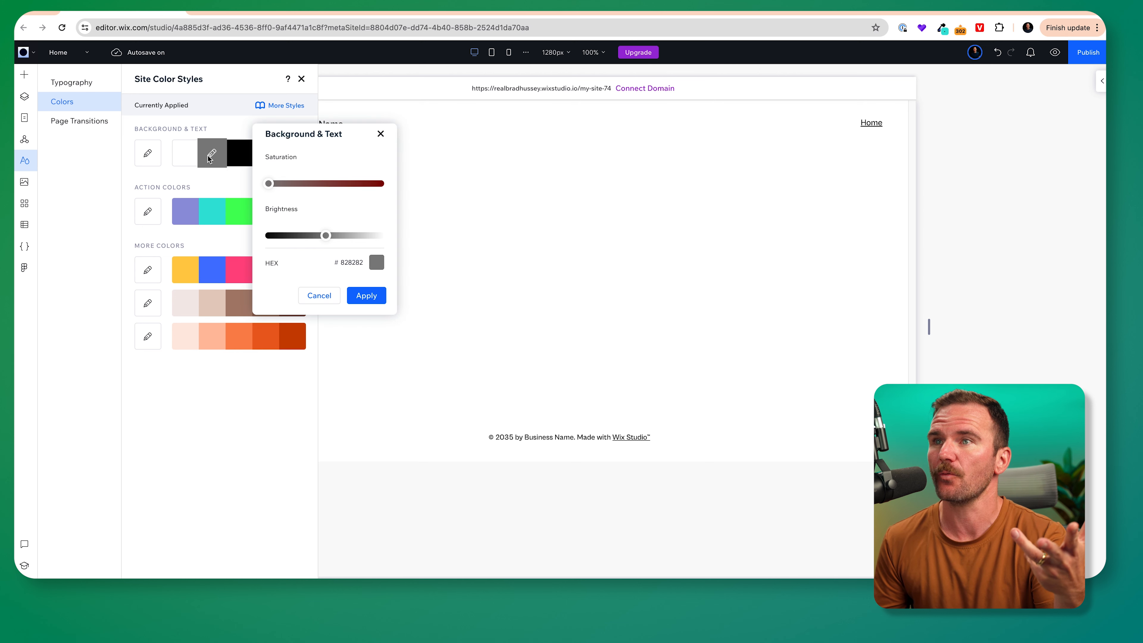
{"action": "left_click_drag", "start_coordinate": [326, 236], "coordinate": [380, 239]}
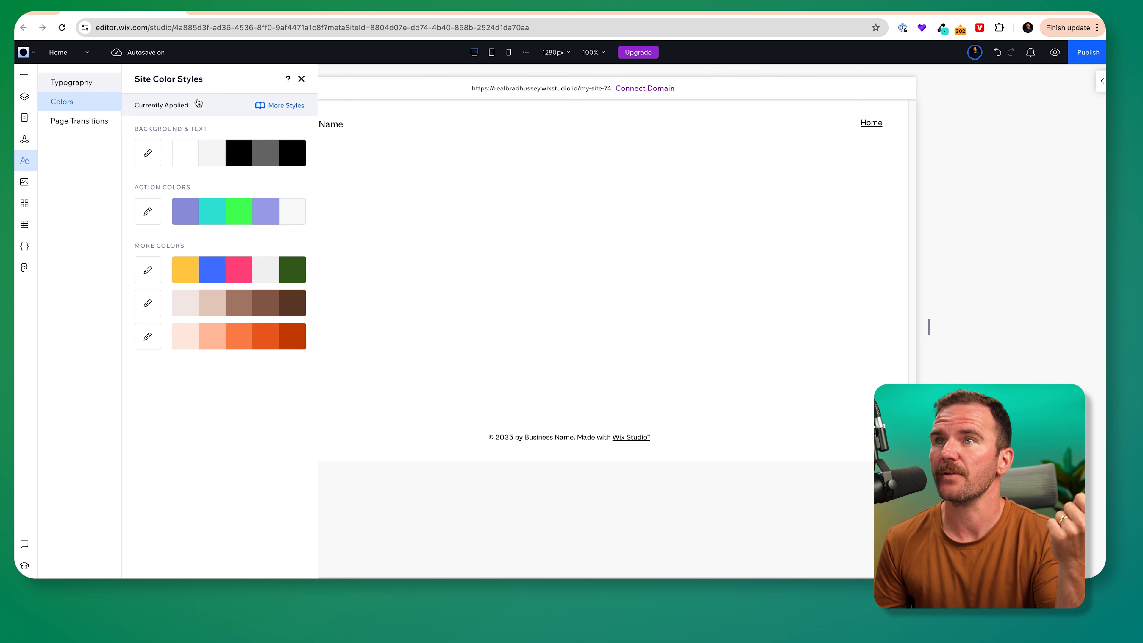
Review the site typography styles and set Heading 3 through Heading 6 to the Cabinet Grotesk Medium font
{"action": "left_click", "coordinate": [77, 83]}
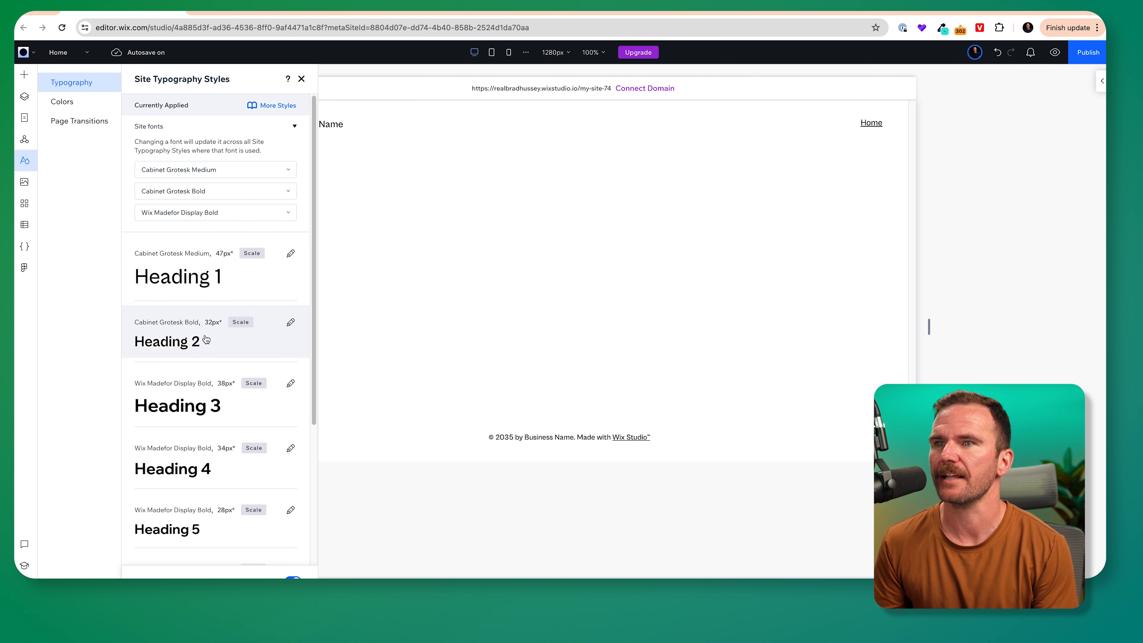
{"action": "scroll", "coordinate": [206, 340], "scroll_direction": "down", "scroll_amount": 5}
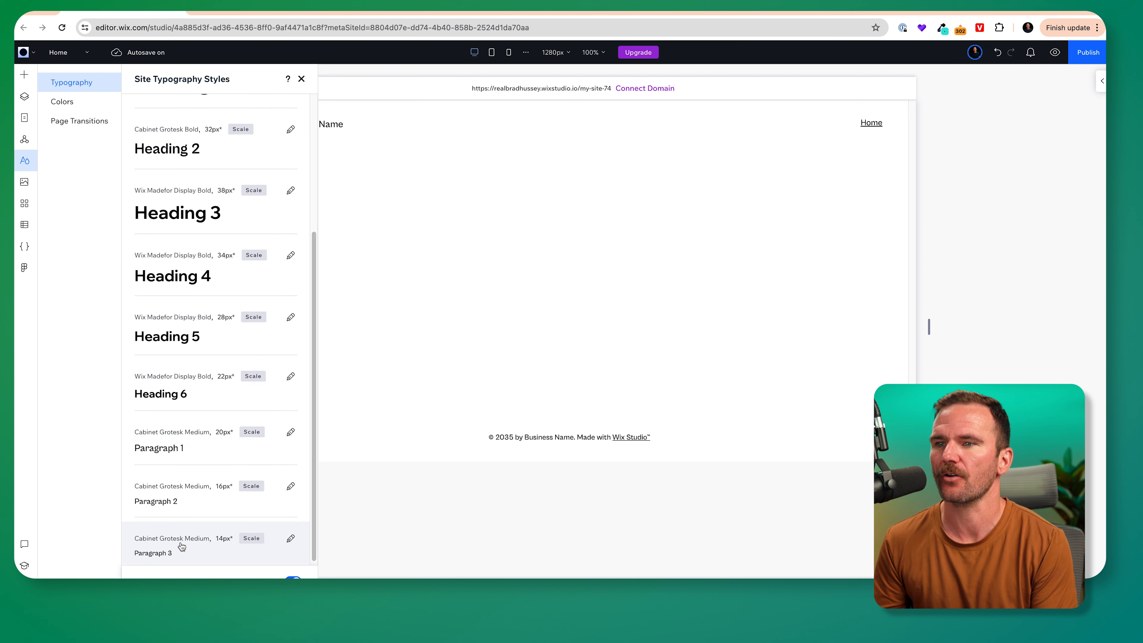
{"action": "scroll", "coordinate": [182, 545], "scroll_direction": "up", "scroll_amount": 5}
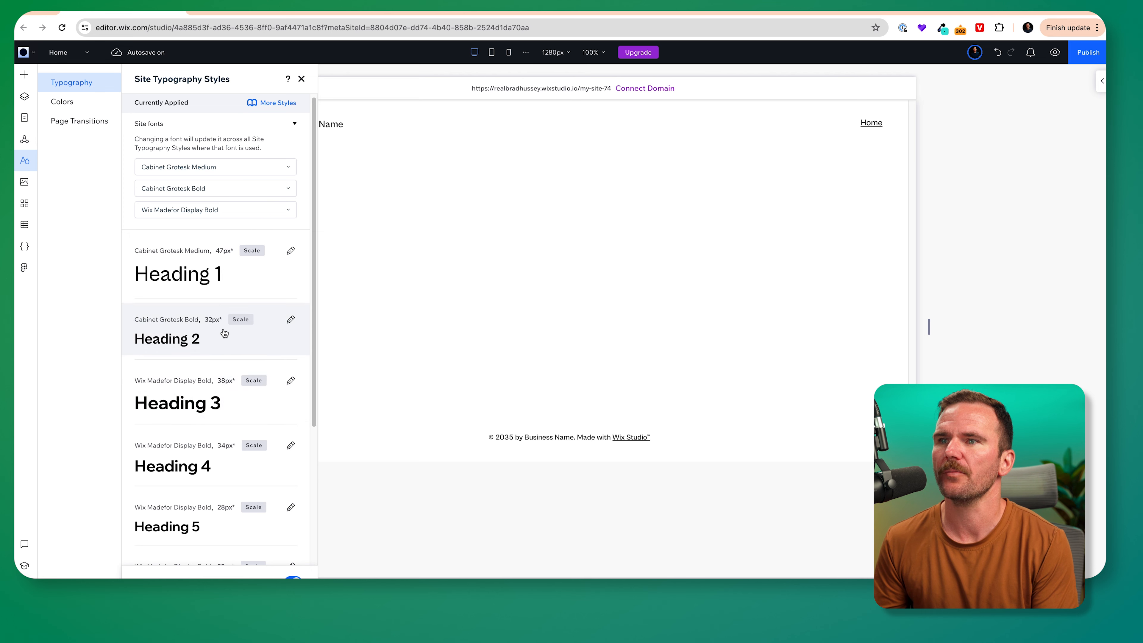
{"action": "scroll", "coordinate": [224, 333], "scroll_direction": "down", "scroll_amount": 3}
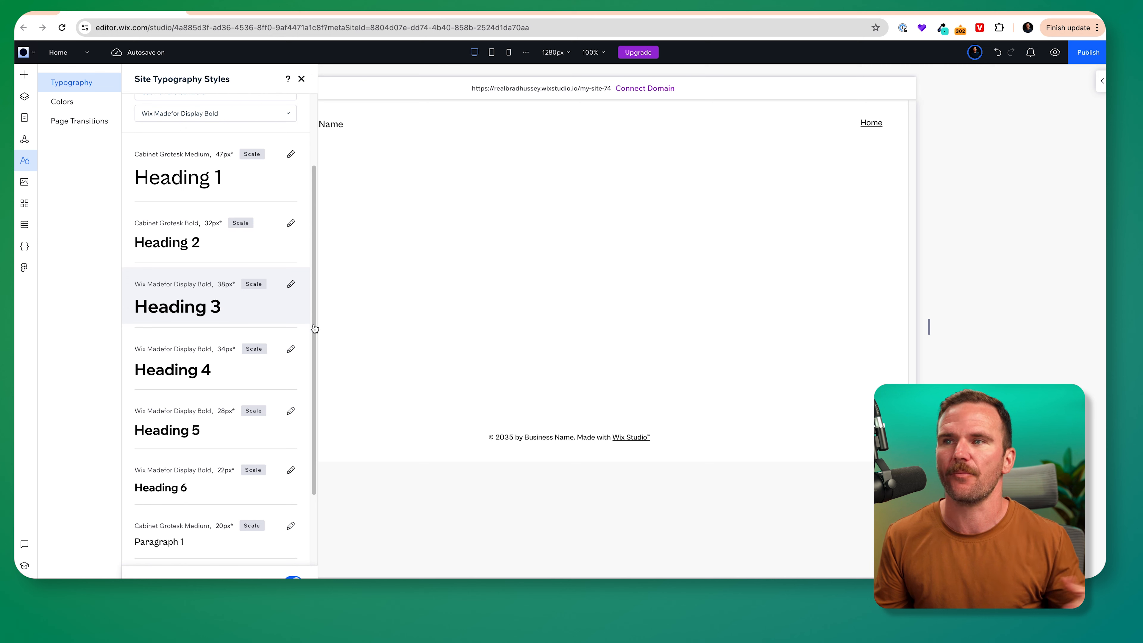
{"action": "left_click", "coordinate": [290, 284]}
{"action": "left_click", "coordinate": [364, 312]}
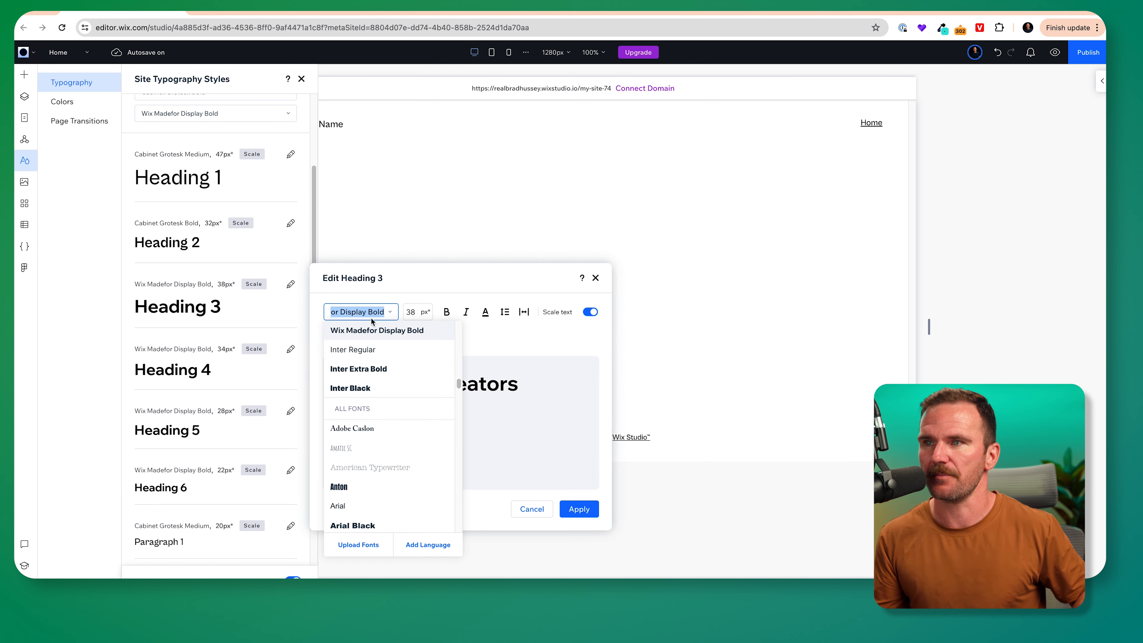
{"action": "type", "text": "Cabinet Grotes"}
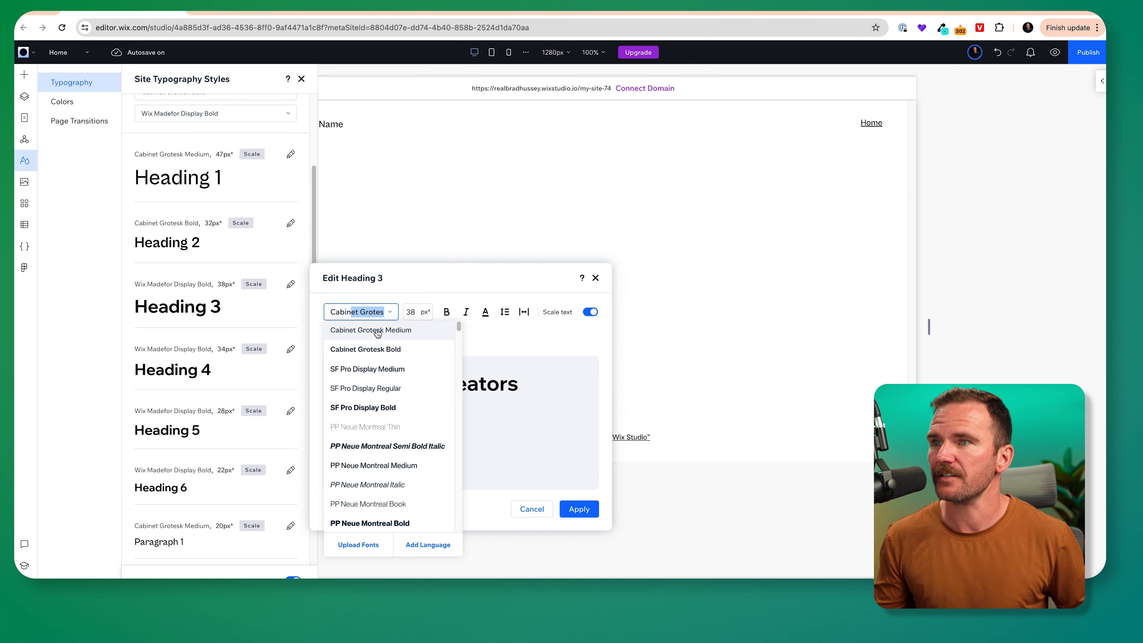
{"action": "left_click", "coordinate": [424, 331]}
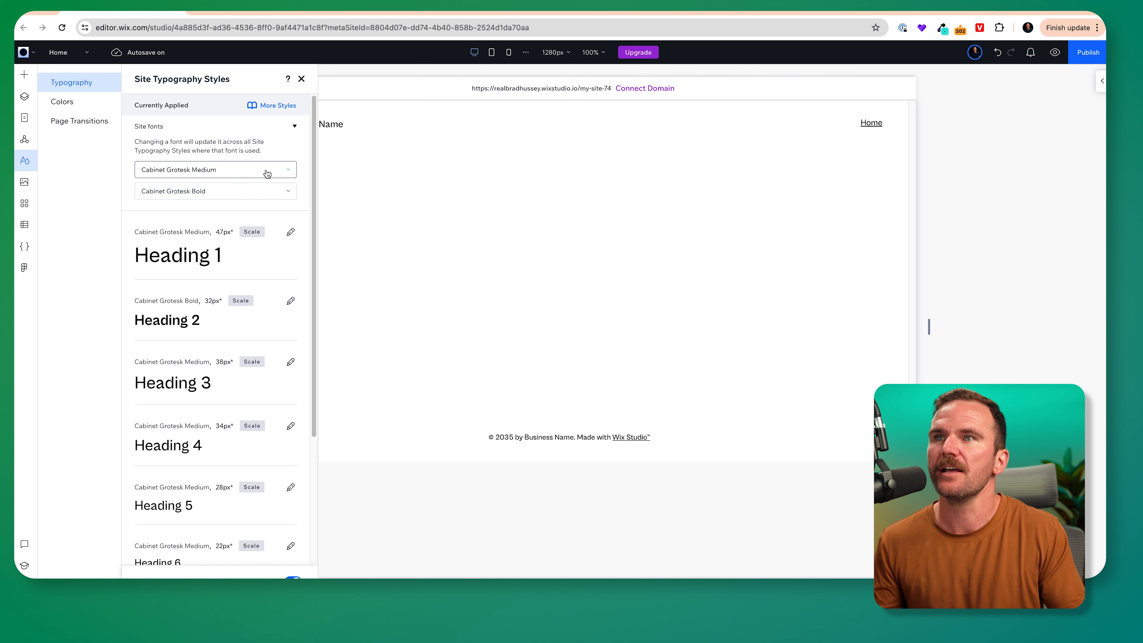
Check the site font choices and the option for uploading fonts, and review the site color styles before closing them
{"action": "left_click", "coordinate": [278, 167]}
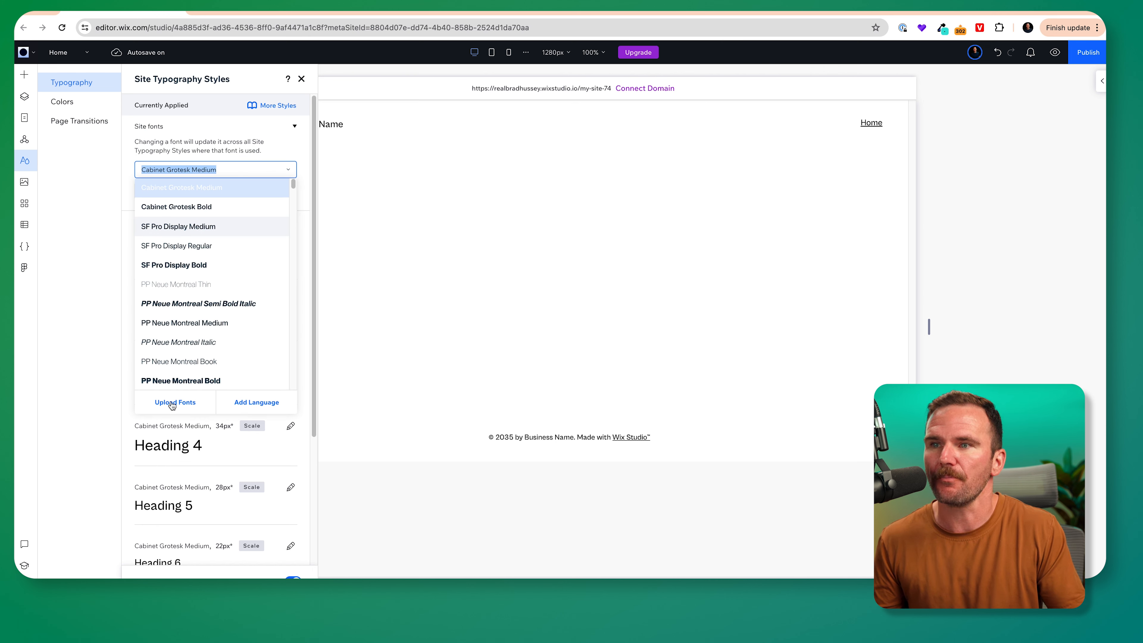
{"action": "left_click", "coordinate": [245, 148]}
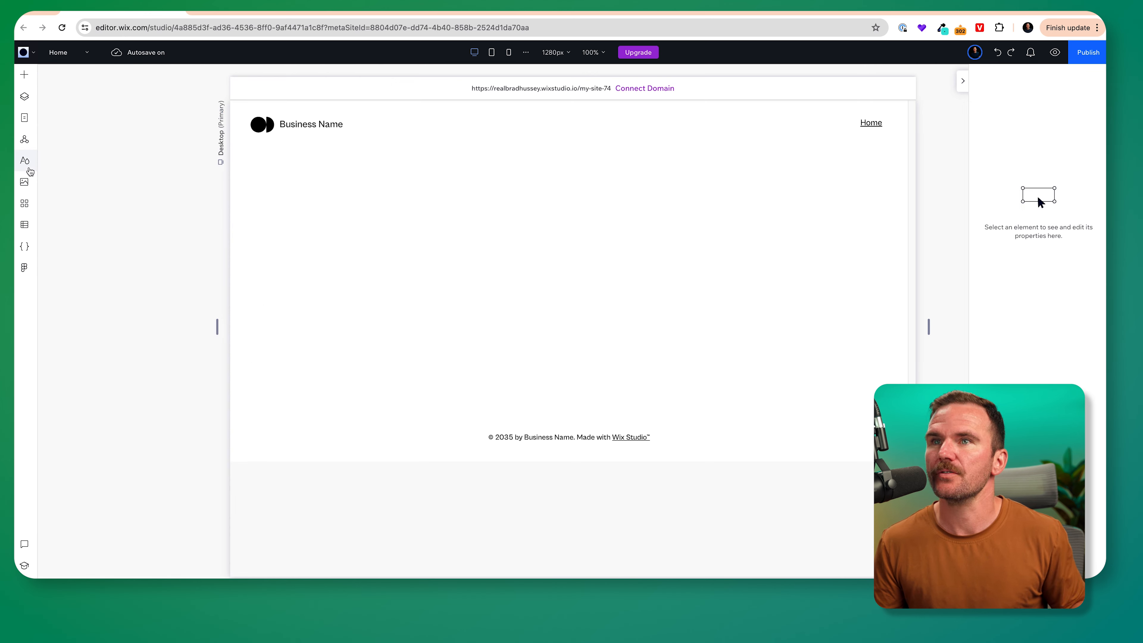
{"action": "left_click", "coordinate": [25, 160]}
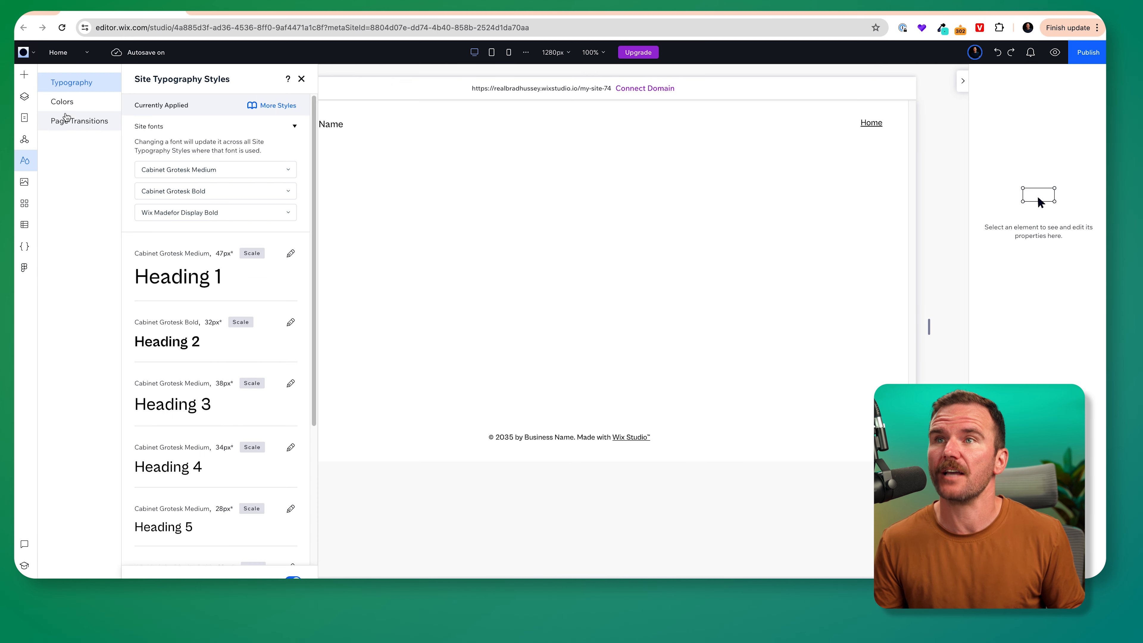
{"action": "left_click", "coordinate": [63, 102]}
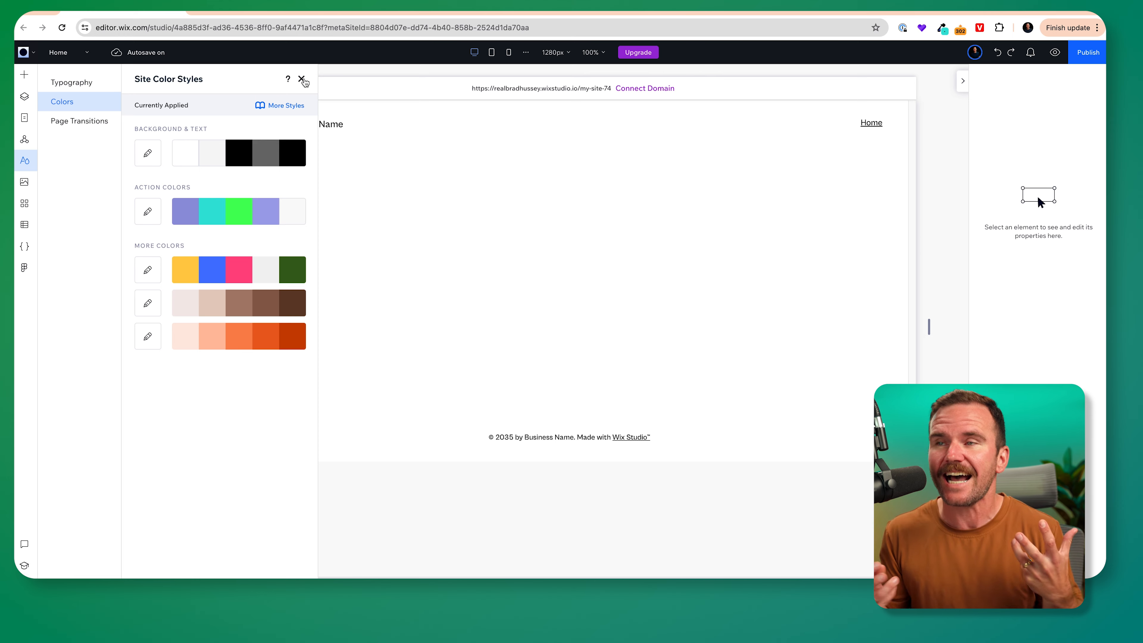
{"action": "left_click", "coordinate": [301, 79]}
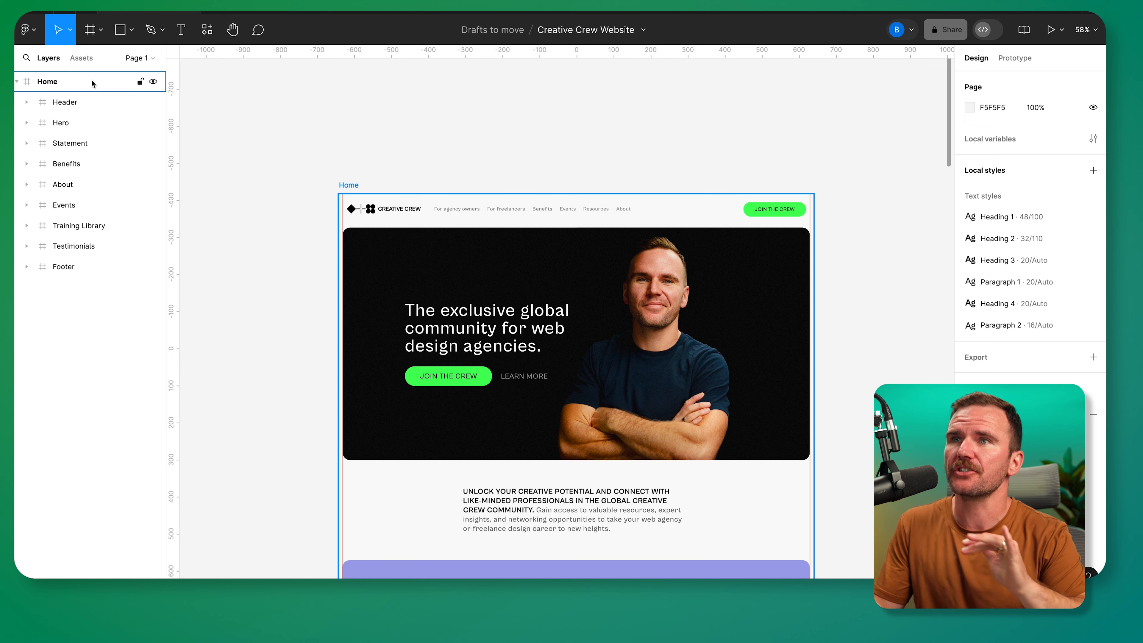
Switch to Figma and examine how the Home frame is divided into sections, selecting Statement, Benefits and About in turn
{"action": "left_click", "coordinate": [57, 81]}
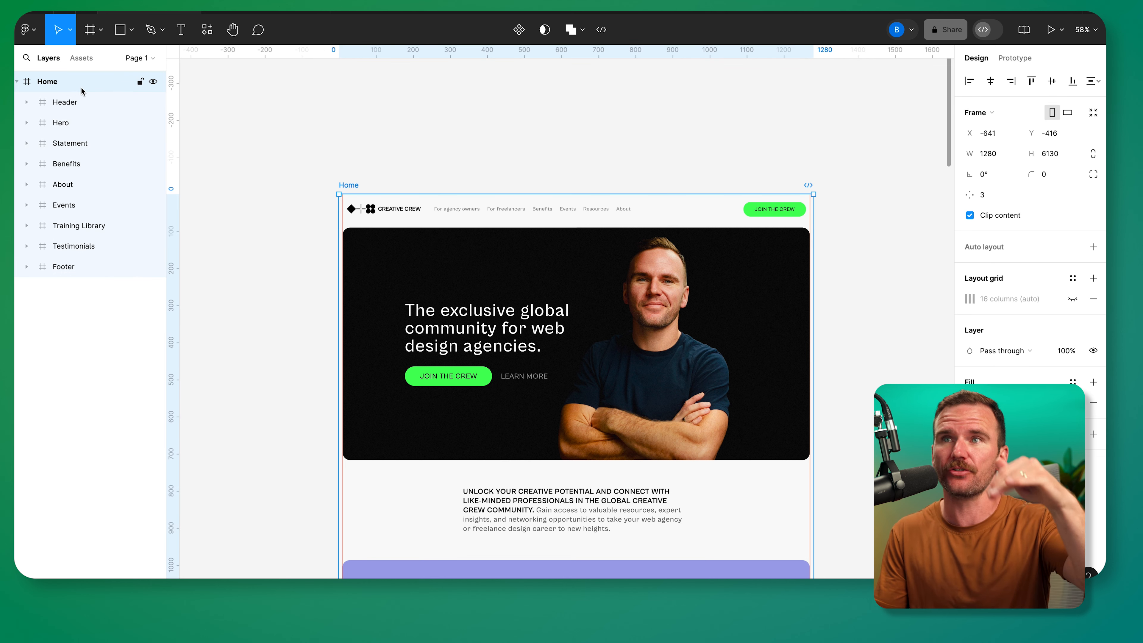
{"action": "left_click", "coordinate": [69, 143]}
{"action": "scroll", "coordinate": [575, 315], "scroll_direction": "down", "scroll_amount": 3}
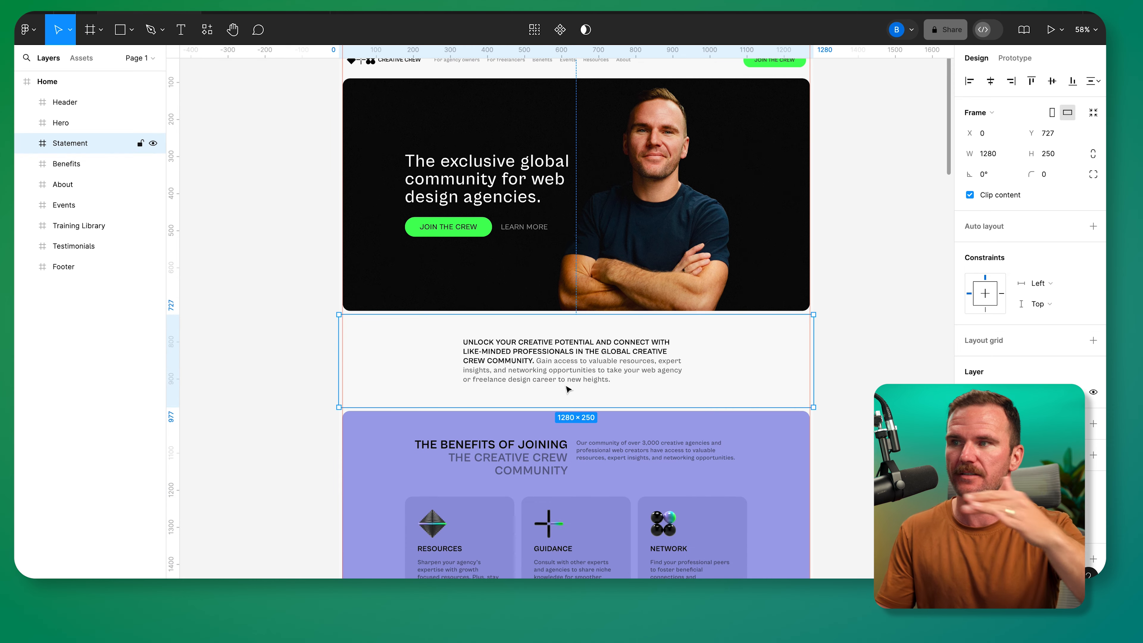
{"action": "left_click", "coordinate": [63, 166]}
{"action": "left_click", "coordinate": [62, 183]}
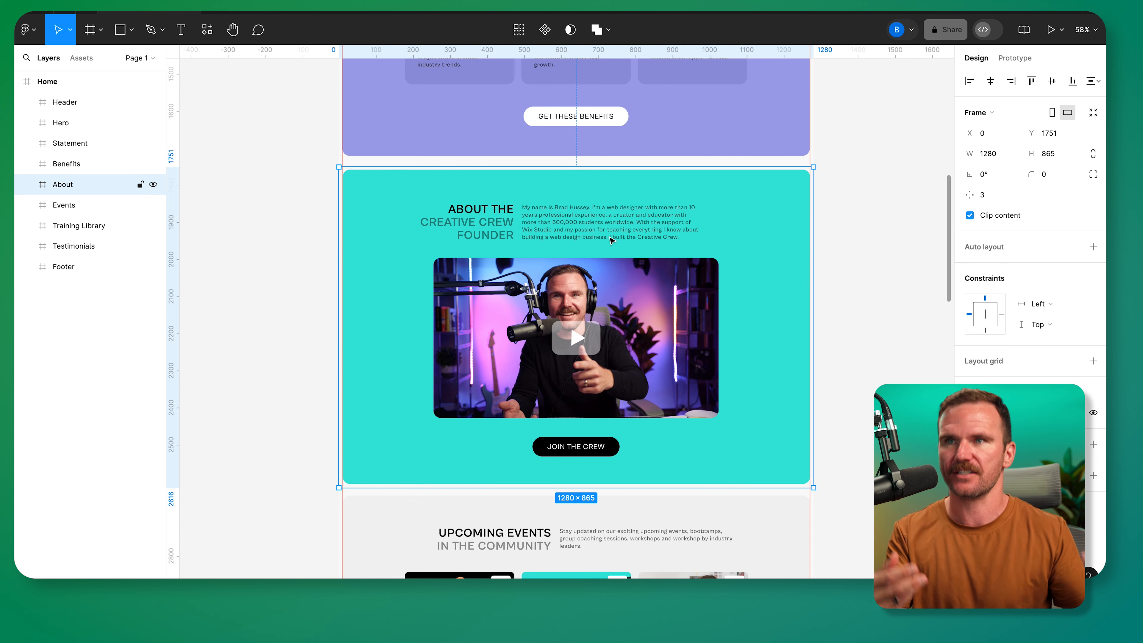
{"action": "scroll", "coordinate": [611, 241], "scroll_direction": "up", "scroll_amount": 15}
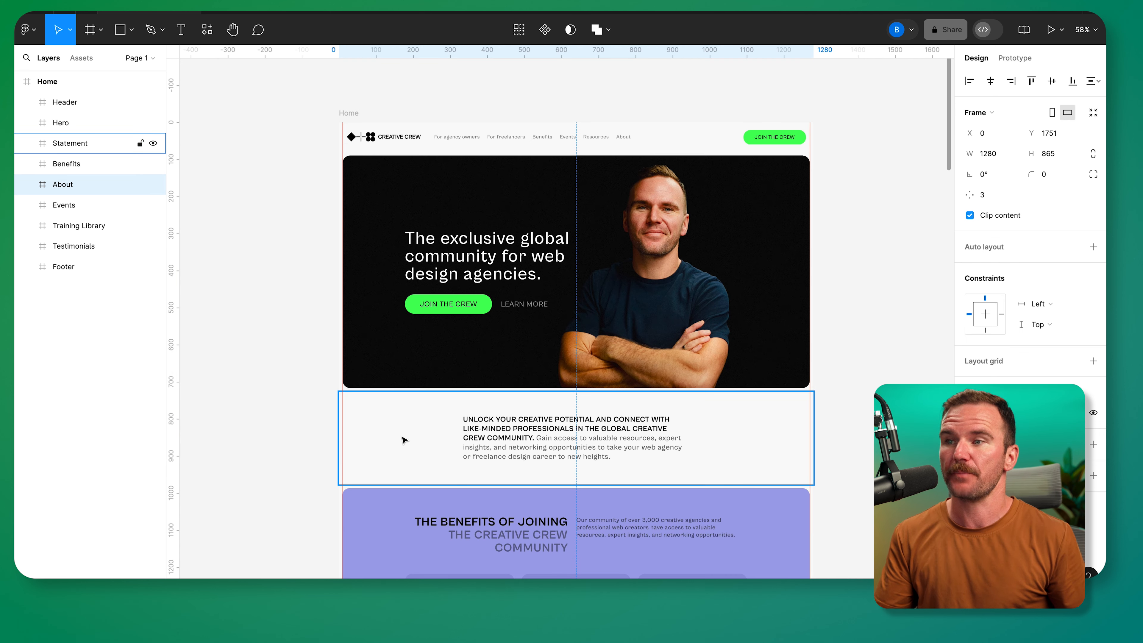
Inspect the boundary between the Statement and Benefits frames and move the Benefits frame down 10 px to Y 987
{"action": "scroll", "coordinate": [413, 523], "scroll_direction": "up", "scroll_amount": 5}
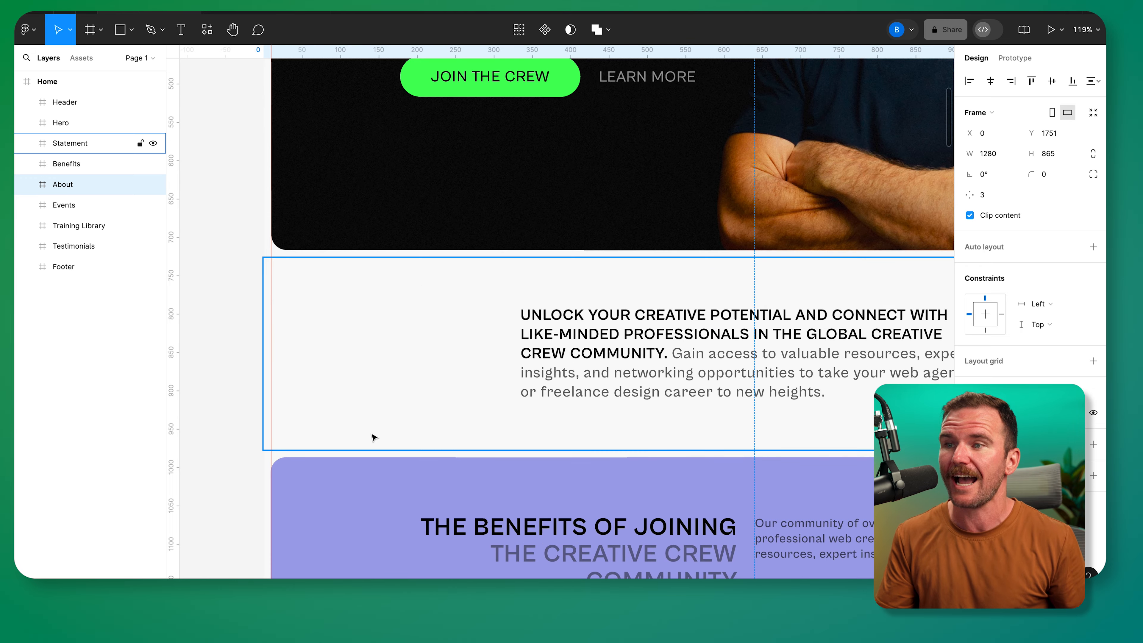
{"action": "left_click", "coordinate": [361, 423]}
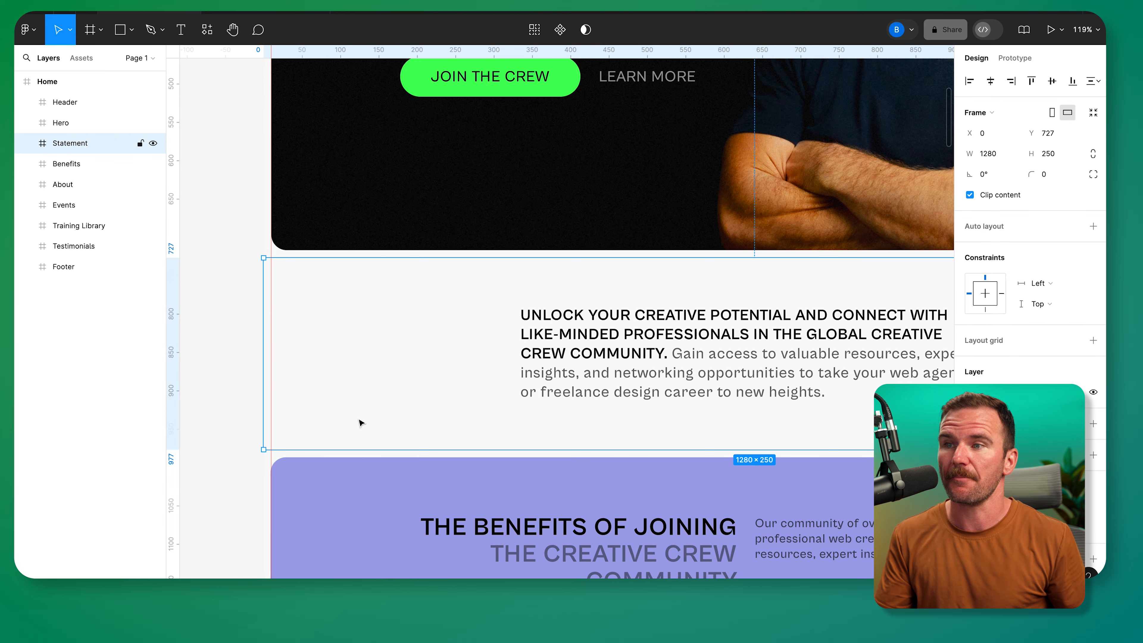
{"action": "left_click", "coordinate": [351, 470]}
{"action": "scroll", "coordinate": [351, 471], "scroll_direction": "down", "scroll_amount": 5}
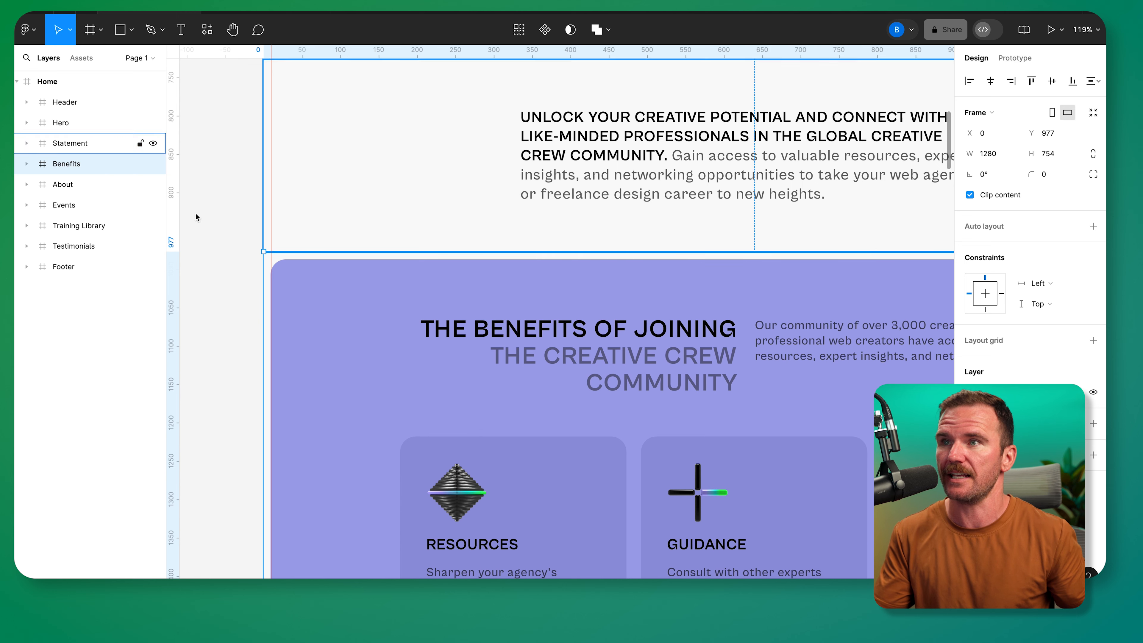
{"action": "scroll", "coordinate": [342, 252], "scroll_direction": "up", "scroll_amount": 5}
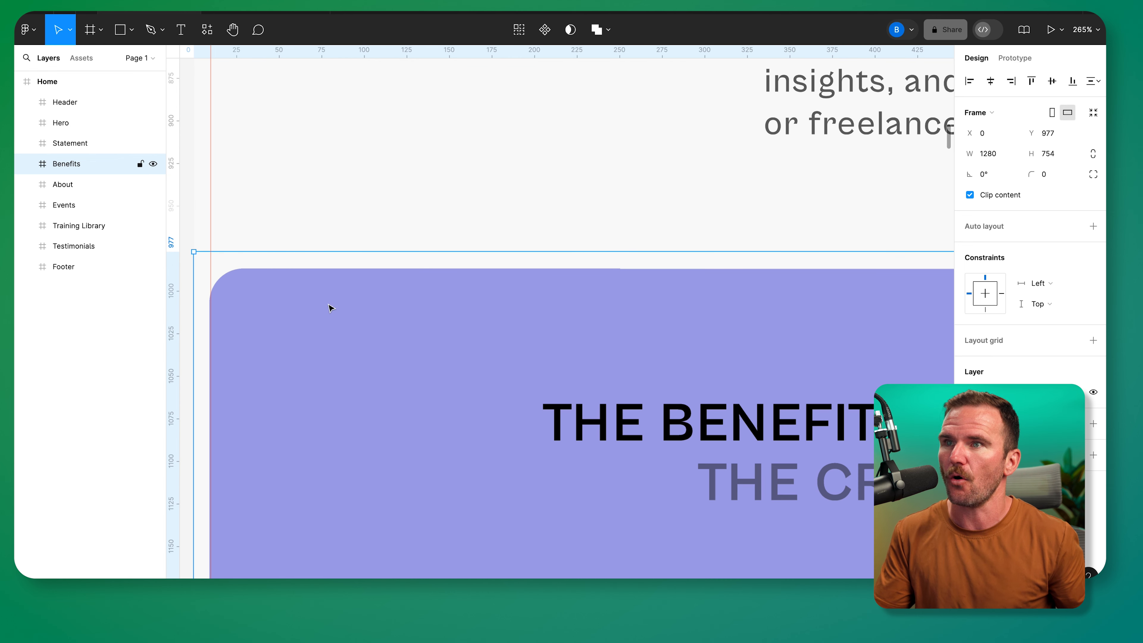
{"action": "left_click", "coordinate": [353, 210]}
{"action": "left_click", "coordinate": [335, 309]}
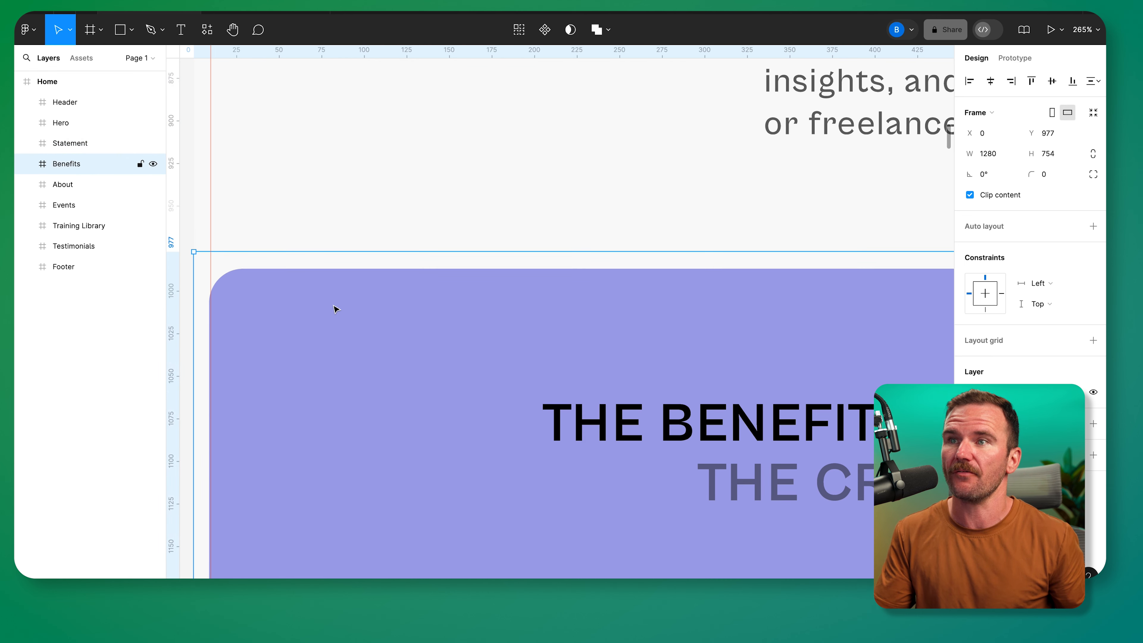
{"action": "key", "text": "shift+Down"}
{"action": "scroll", "coordinate": [335, 309], "scroll_direction": "down", "scroll_amount": 6}
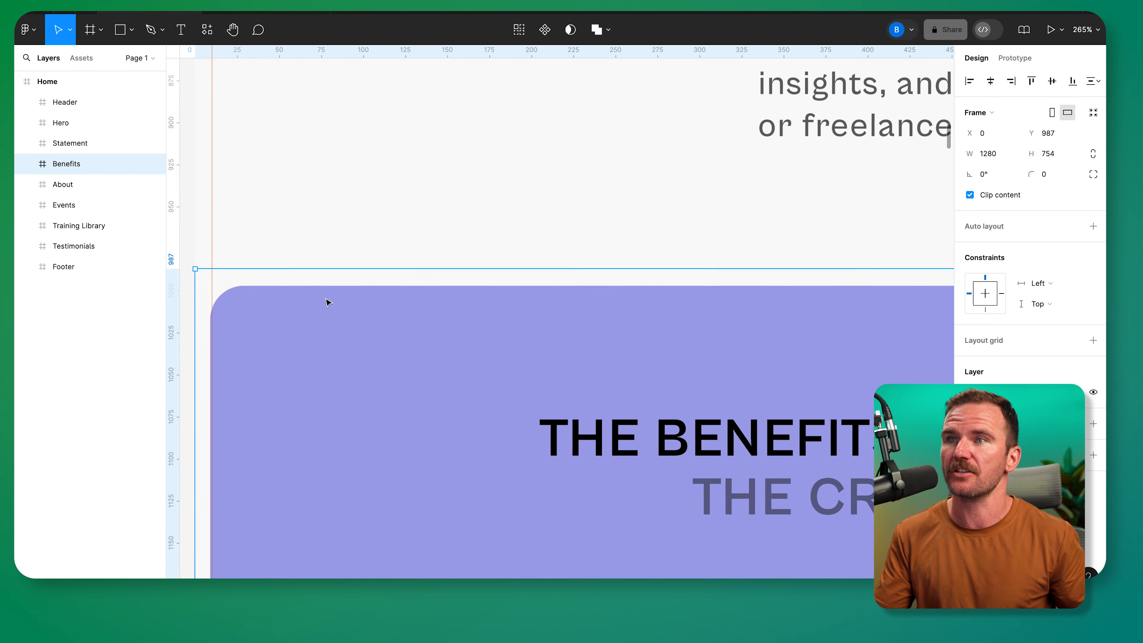
Examine the separation between the remaining sections of the Home design, from Benefits through About, Events, Training Library and Testimonials
{"action": "scroll", "coordinate": [449, 388], "scroll_direction": "down", "scroll_amount": 5}
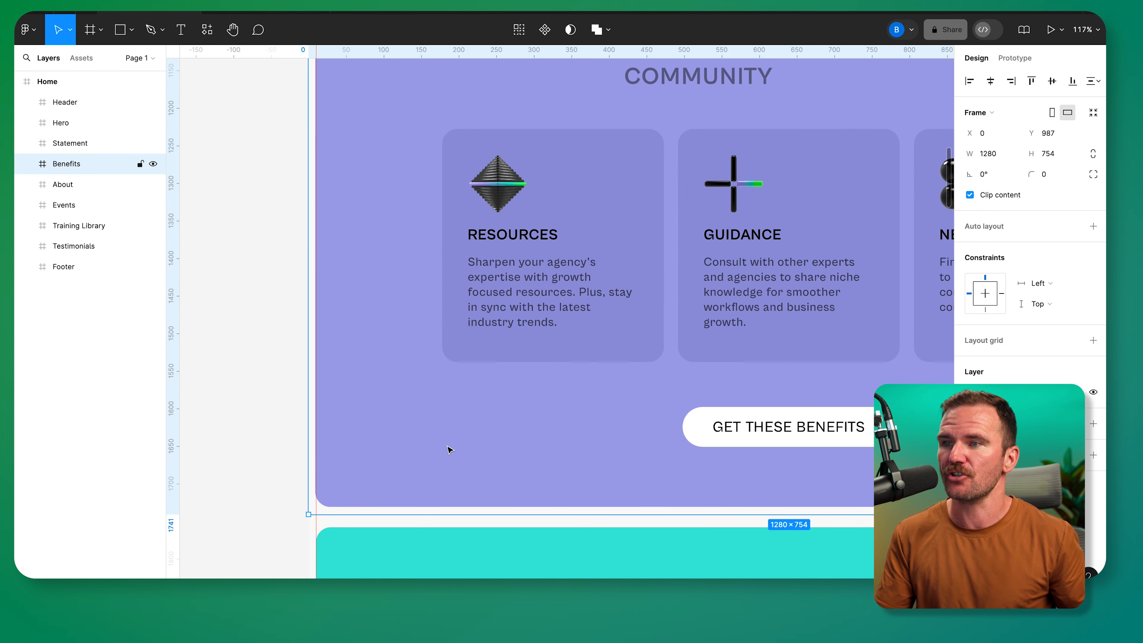
{"action": "scroll", "coordinate": [449, 449], "scroll_direction": "down", "scroll_amount": 8}
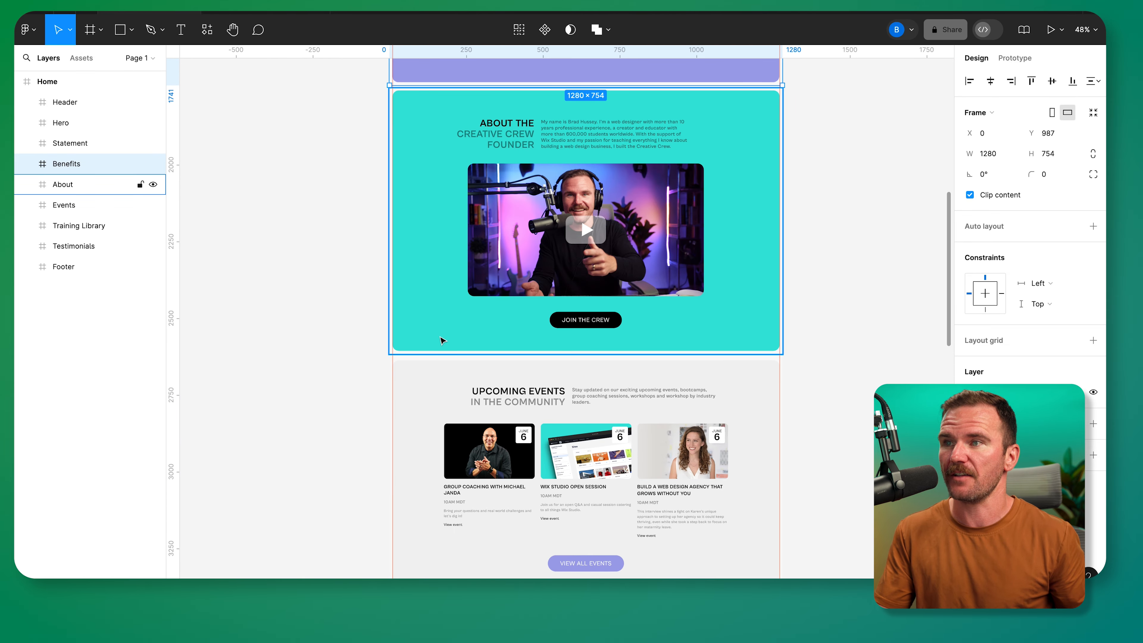
{"action": "scroll", "coordinate": [441, 336], "scroll_direction": "down", "scroll_amount": 6}
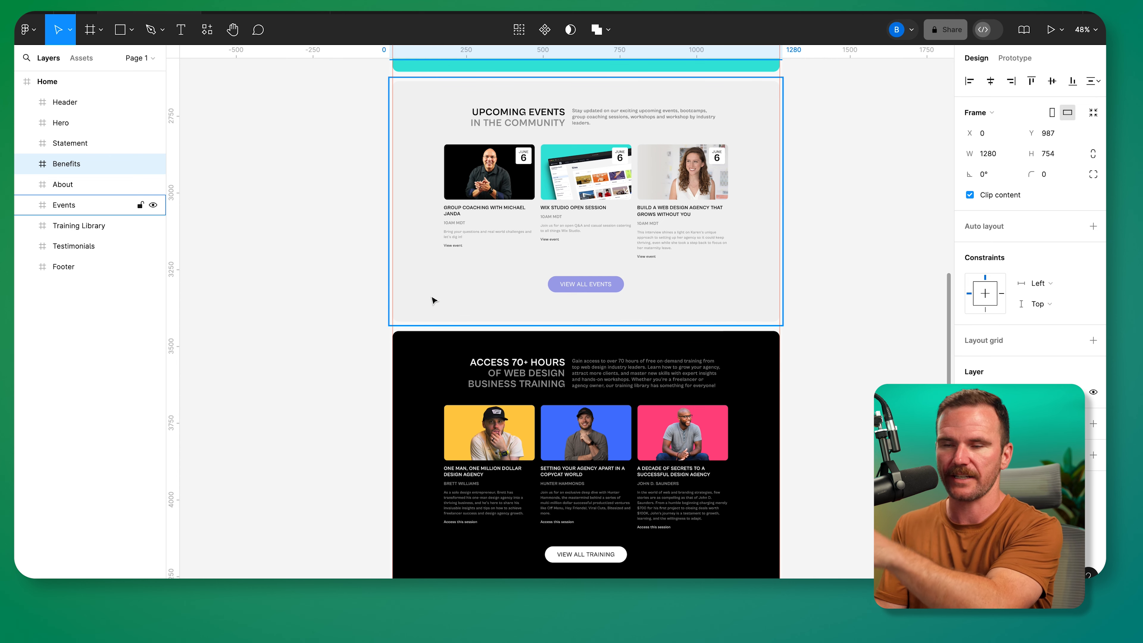
{"action": "scroll", "coordinate": [470, 313], "scroll_direction": "down", "scroll_amount": 3}
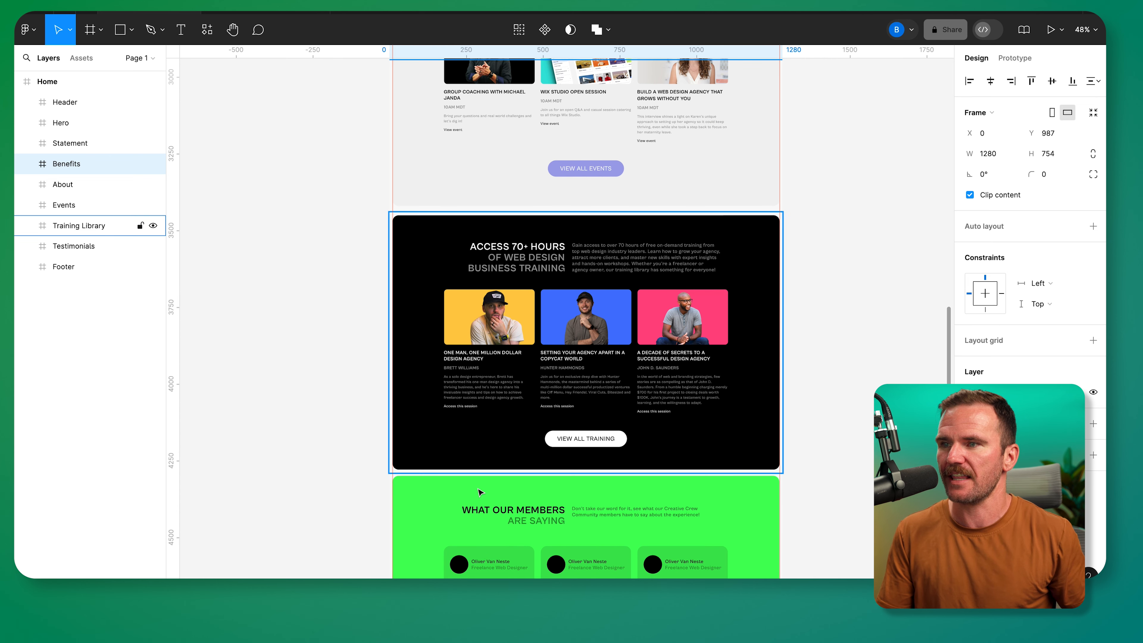
{"action": "scroll", "coordinate": [480, 492], "scroll_direction": "down", "scroll_amount": 5}
{"action": "scroll", "coordinate": [468, 495], "scroll_direction": "up", "scroll_amount": 20}
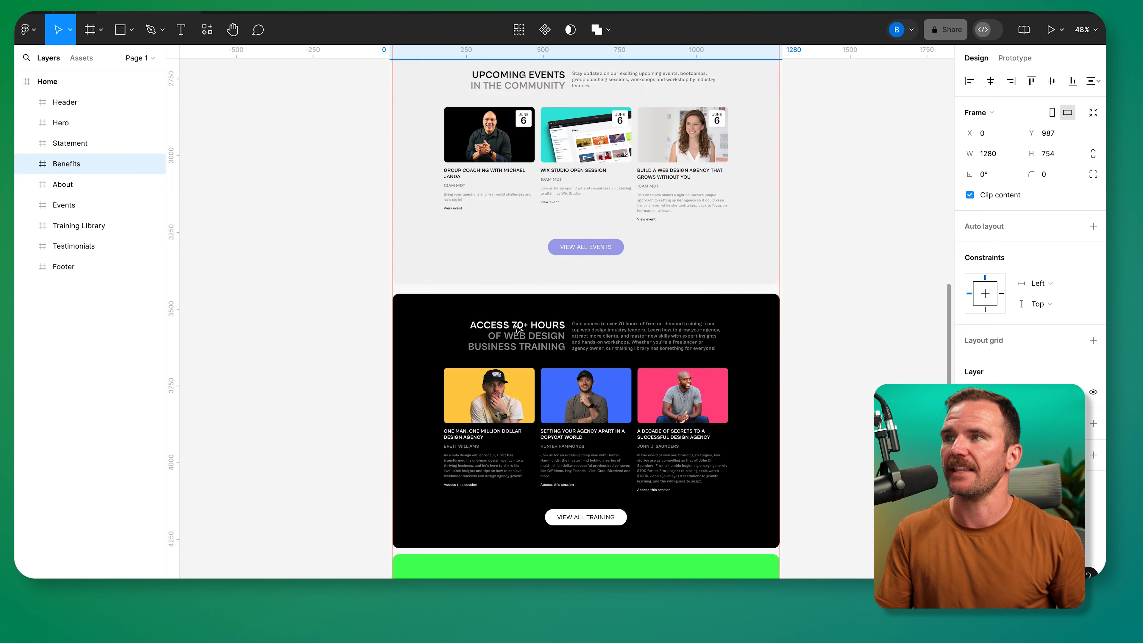
{"action": "scroll", "coordinate": [513, 328], "scroll_direction": "up", "scroll_amount": 8}
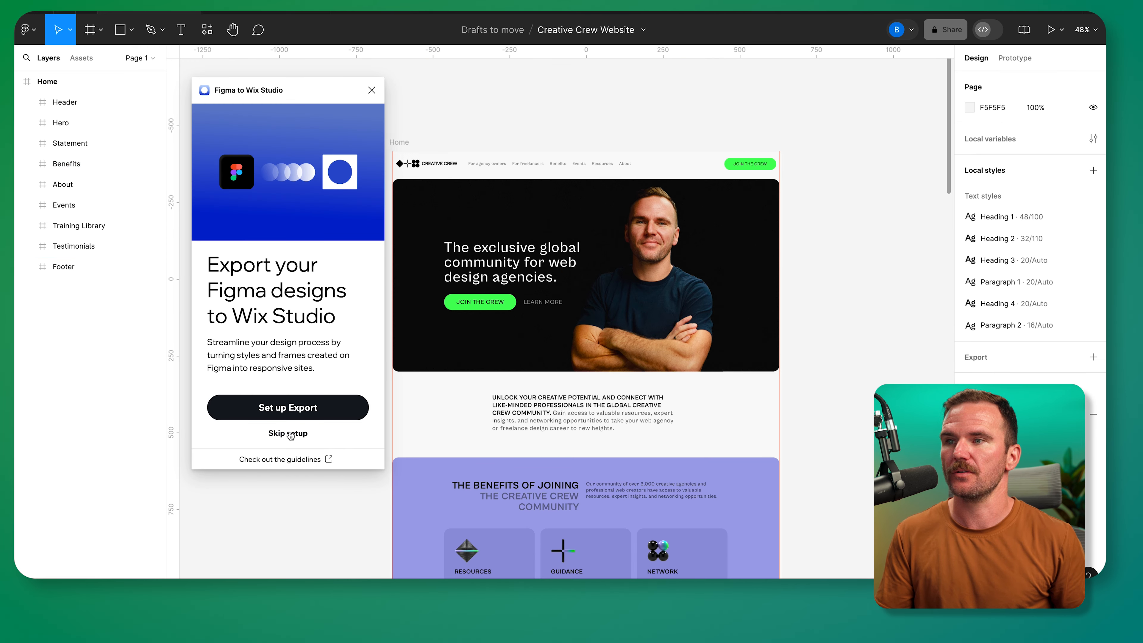
Skip the Figma to Wix Studio plugin's setup, review the whole Home frame's preview and export it with Export Frame
{"action": "left_click", "coordinate": [290, 434]}
{"action": "left_click", "coordinate": [314, 252]}
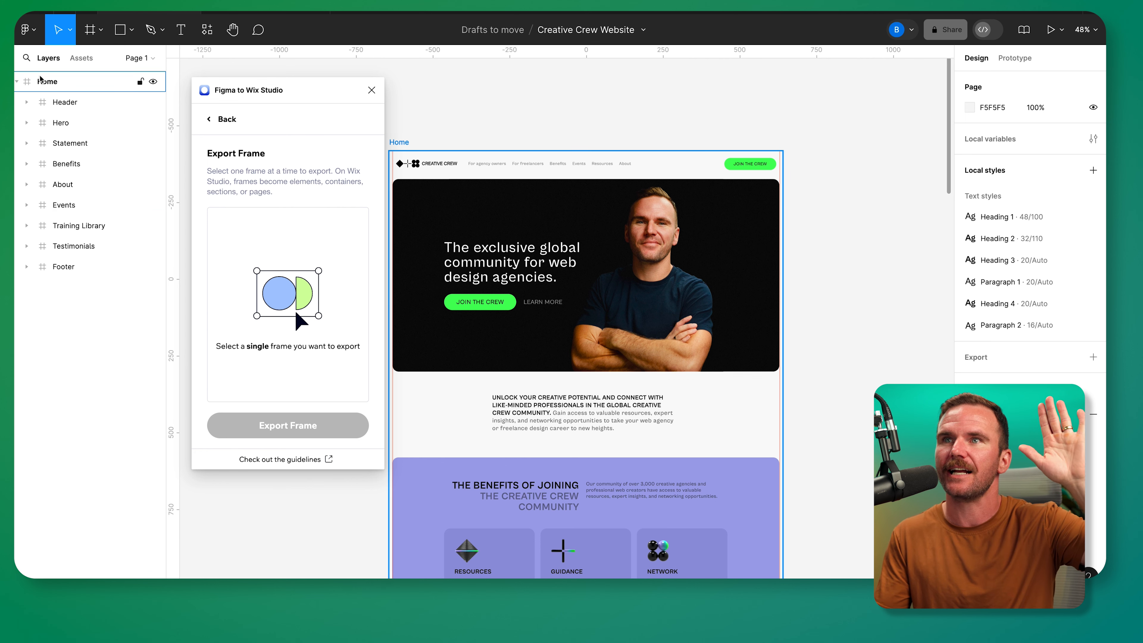
{"action": "left_click", "coordinate": [47, 82]}
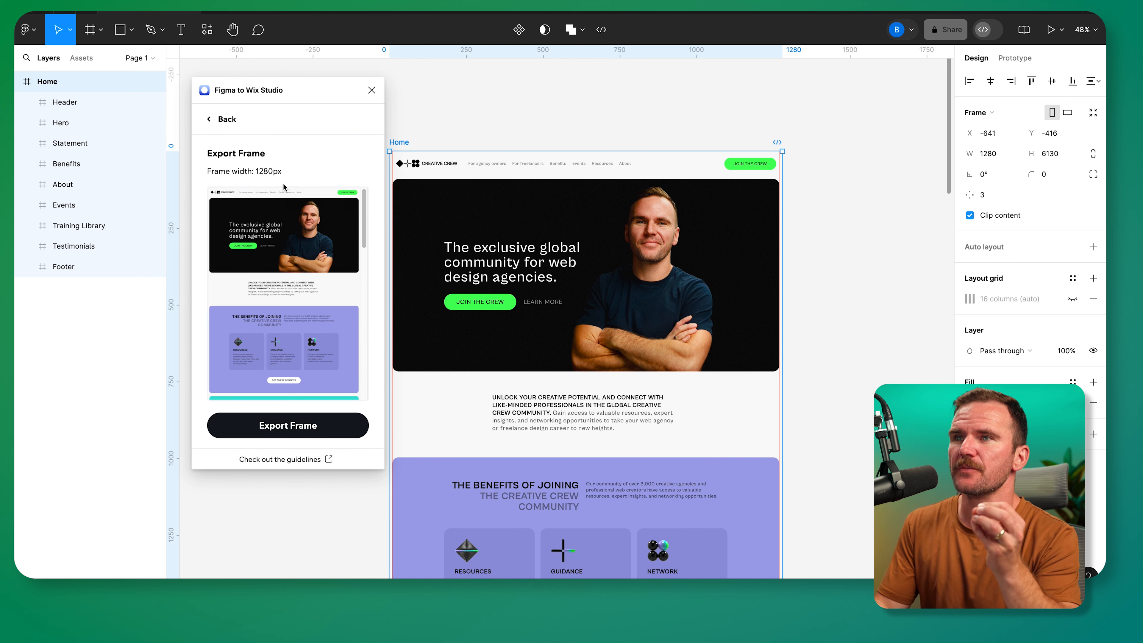
{"action": "scroll", "coordinate": [283, 195], "scroll_direction": "down", "scroll_amount": 15}
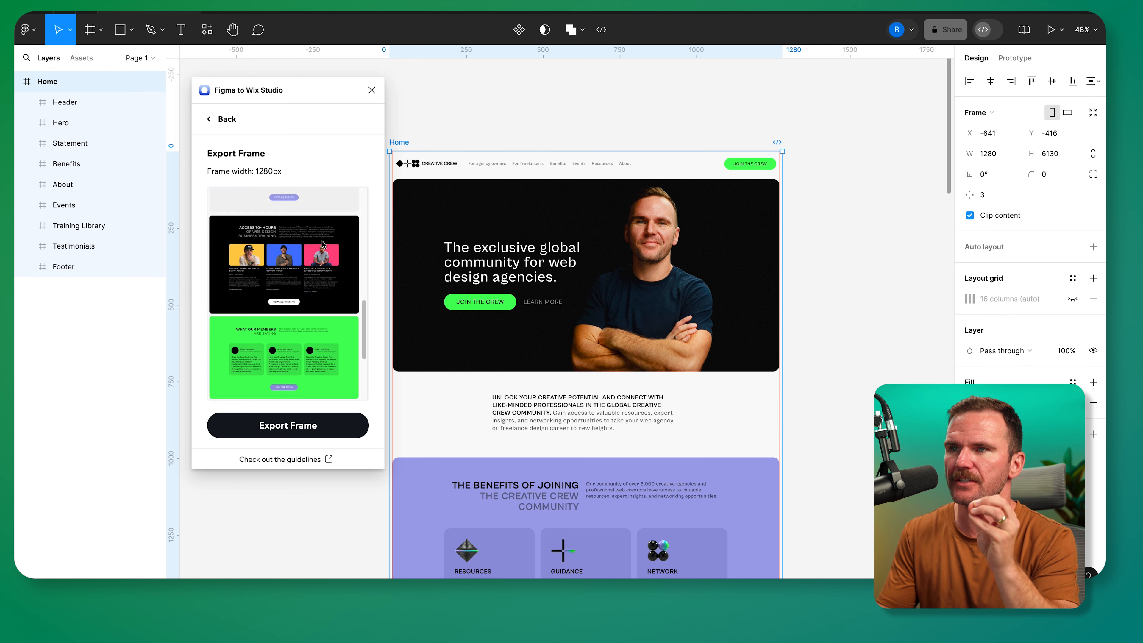
{"action": "scroll", "coordinate": [308, 355], "scroll_direction": "up", "scroll_amount": 8}
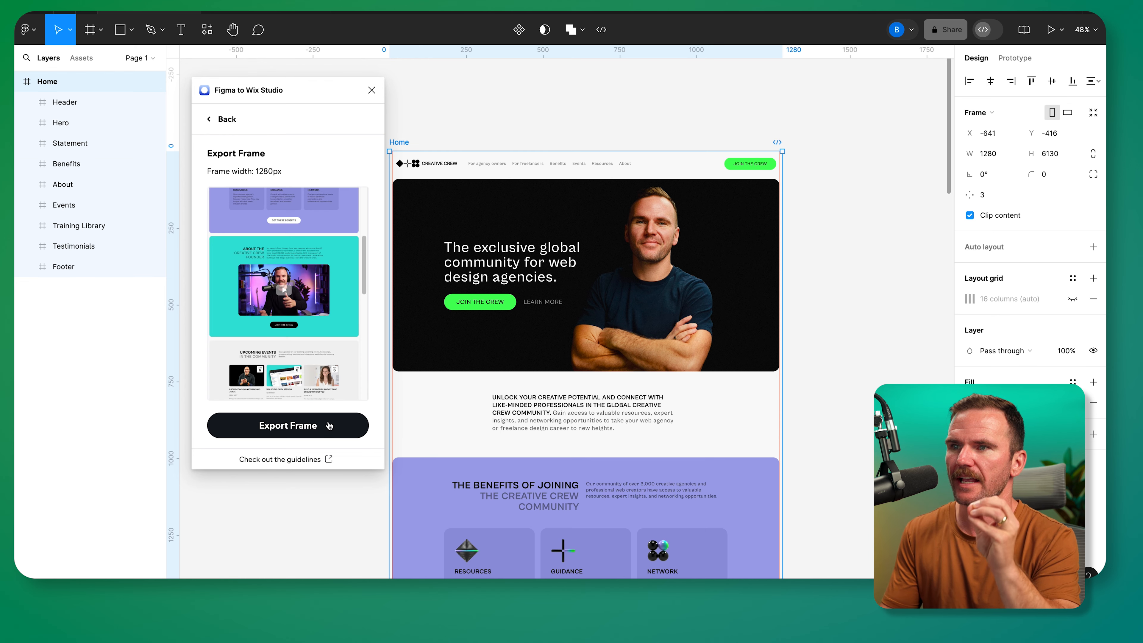
{"action": "left_click", "coordinate": [320, 427]}
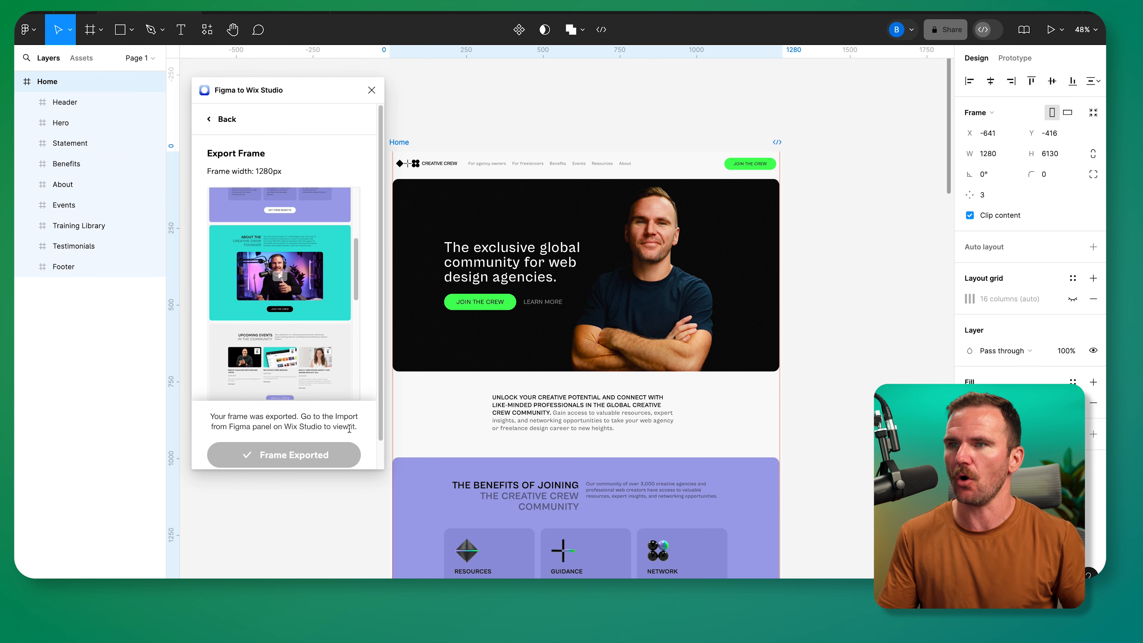
Switch to Wix Studio and import the exported Home frame from the Creative Crew Website Figma file as a page
{"action": "key", "text": "super+Tab"}
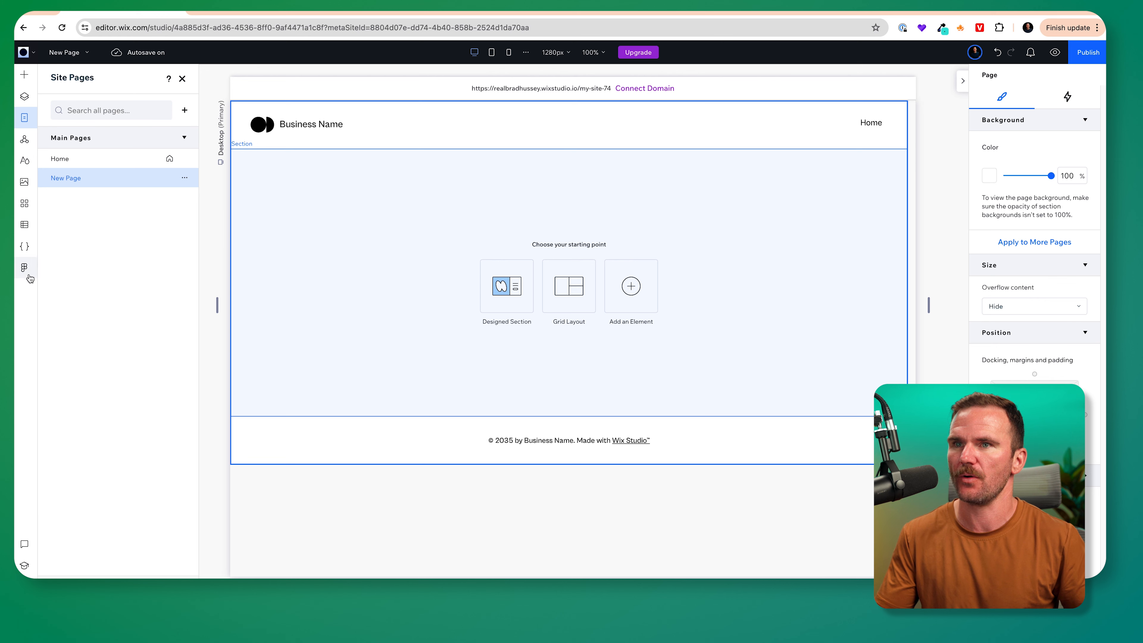
{"action": "left_click", "coordinate": [24, 268]}
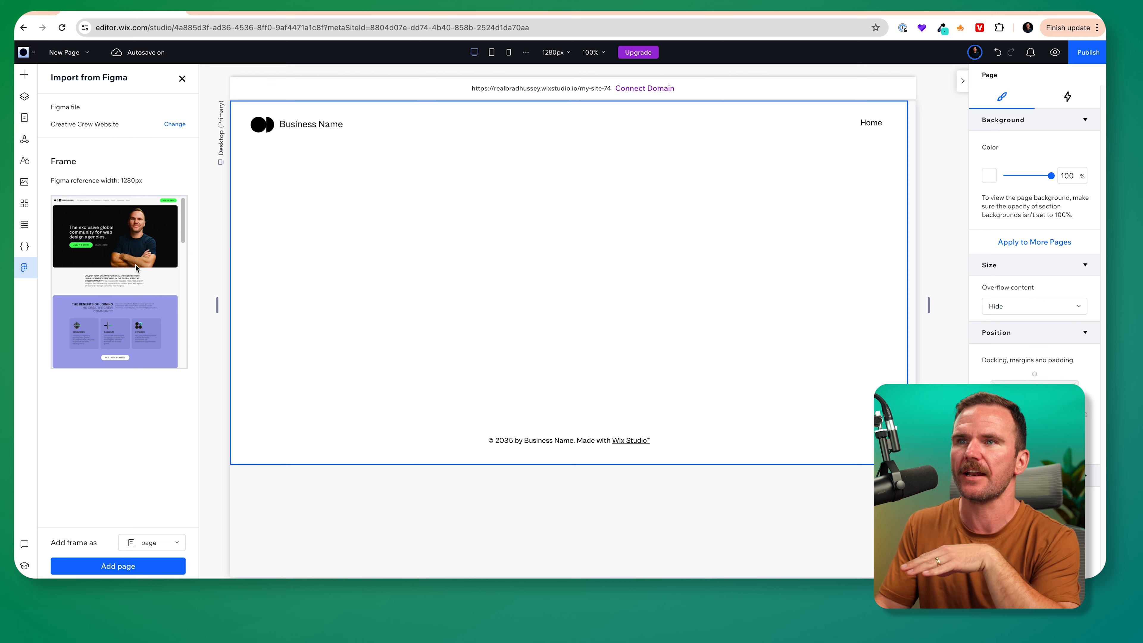
{"action": "scroll", "coordinate": [110, 288], "scroll_direction": "down", "scroll_amount": 10}
{"action": "scroll", "coordinate": [110, 288], "scroll_direction": "up", "scroll_amount": 10}
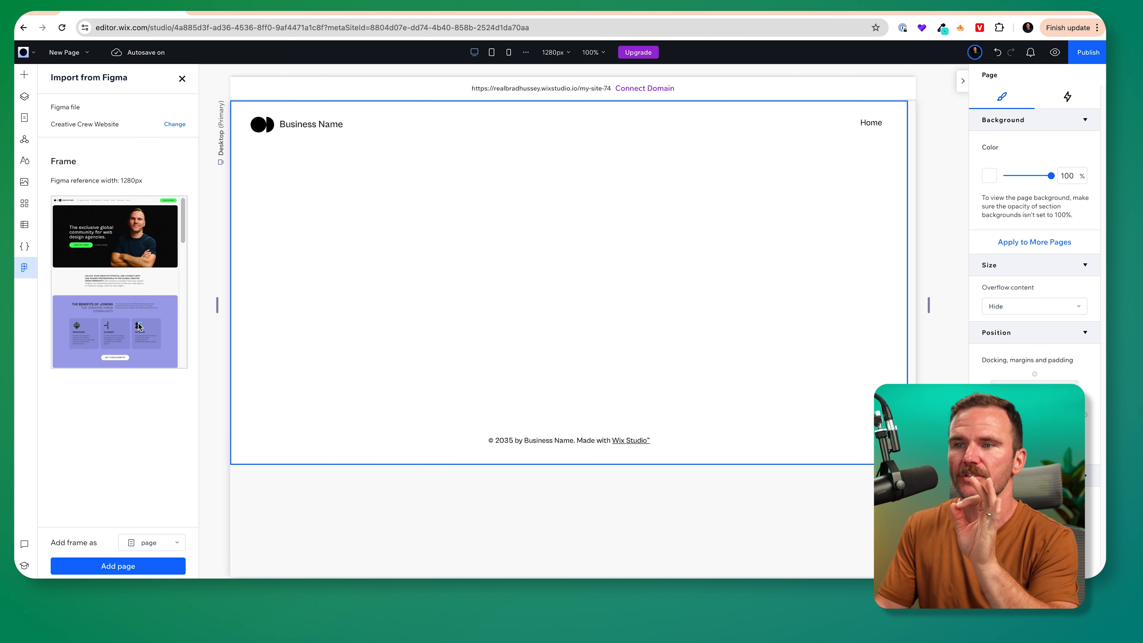
{"action": "left_click", "coordinate": [166, 543]}
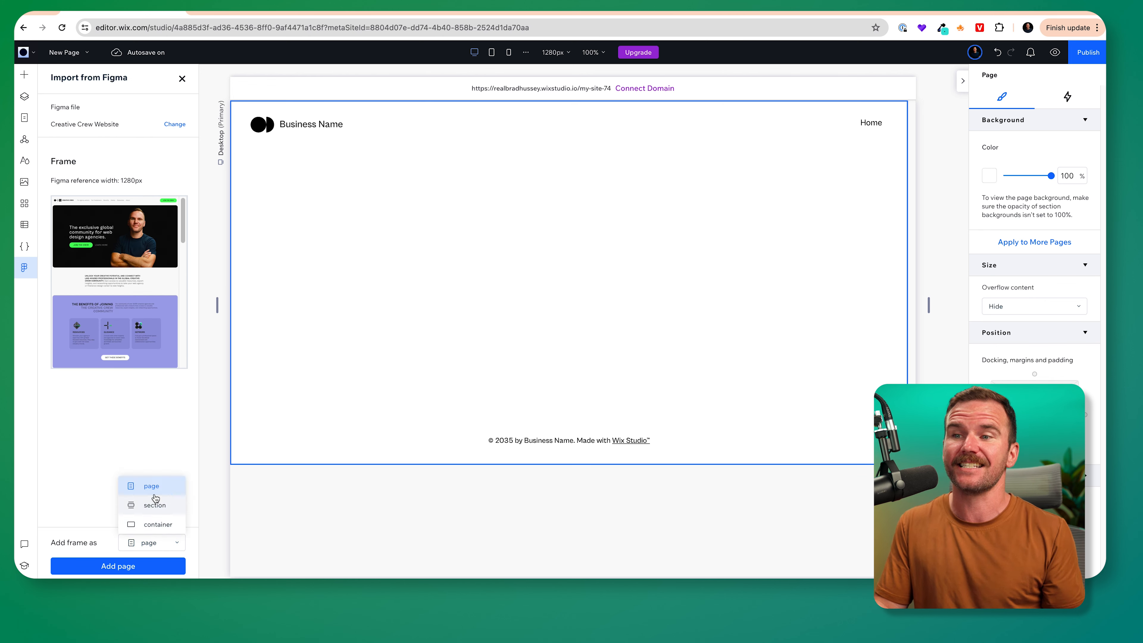
{"action": "left_click", "coordinate": [159, 491]}
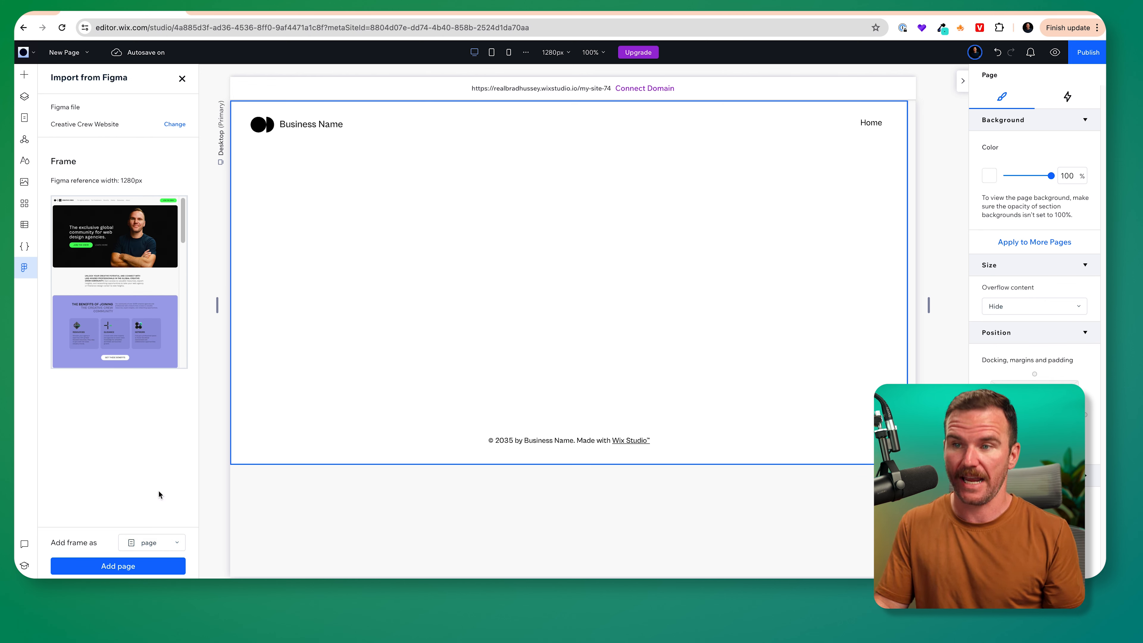
{"action": "left_click", "coordinate": [127, 566]}
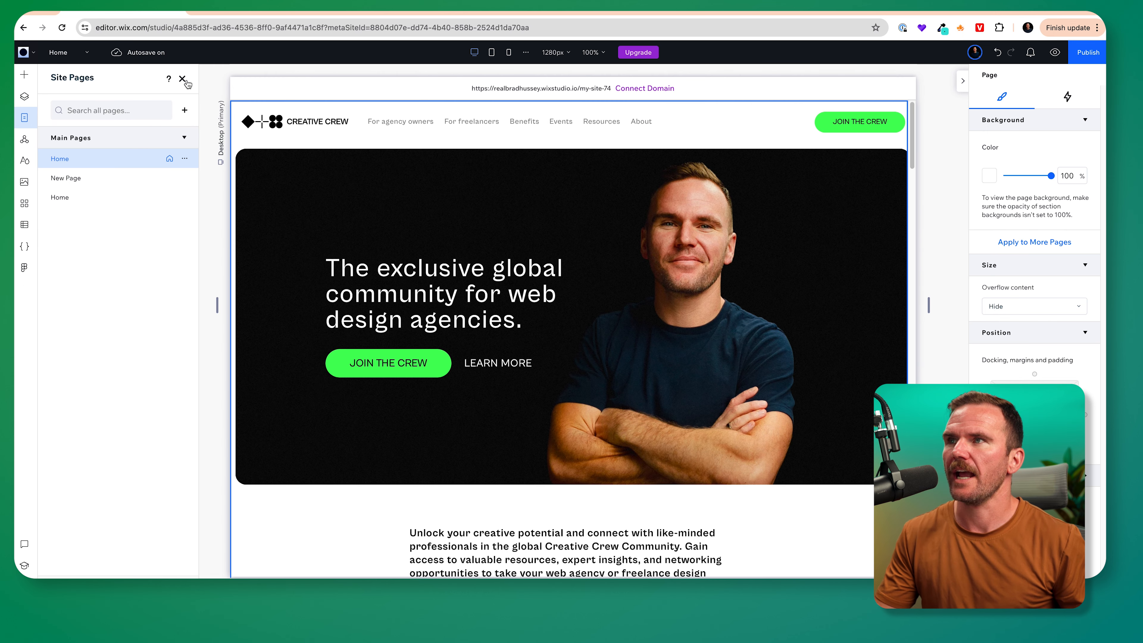
{"action": "left_click", "coordinate": [183, 79]}
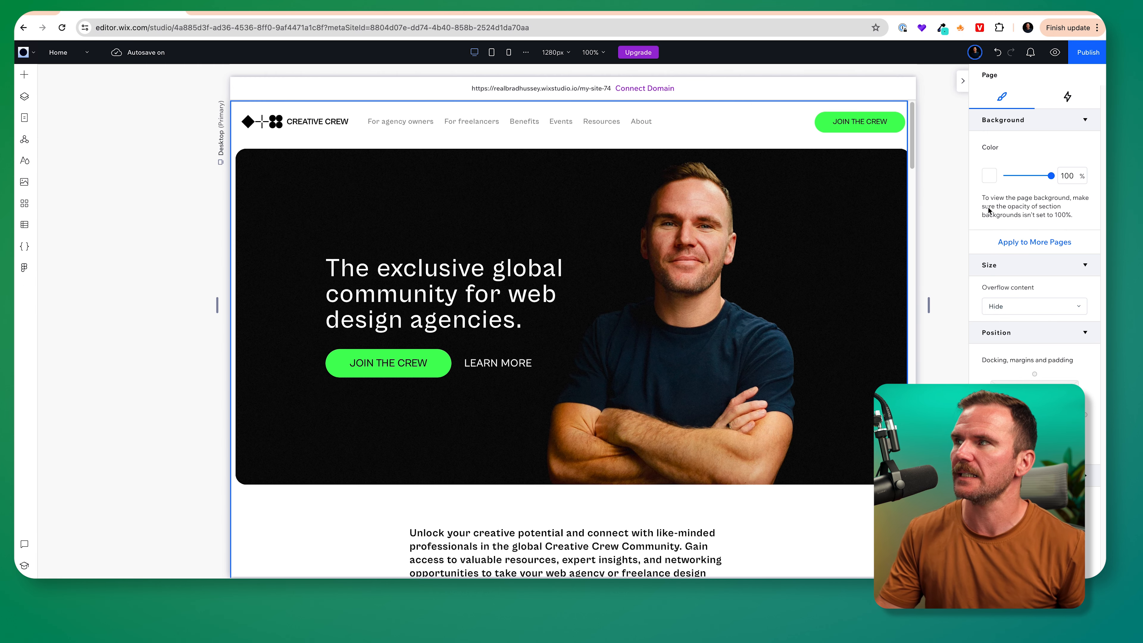
Preview the imported Home page and review its sections from the hero through Benefits, About and Events to the training library
{"action": "left_click", "coordinate": [1052, 54]}
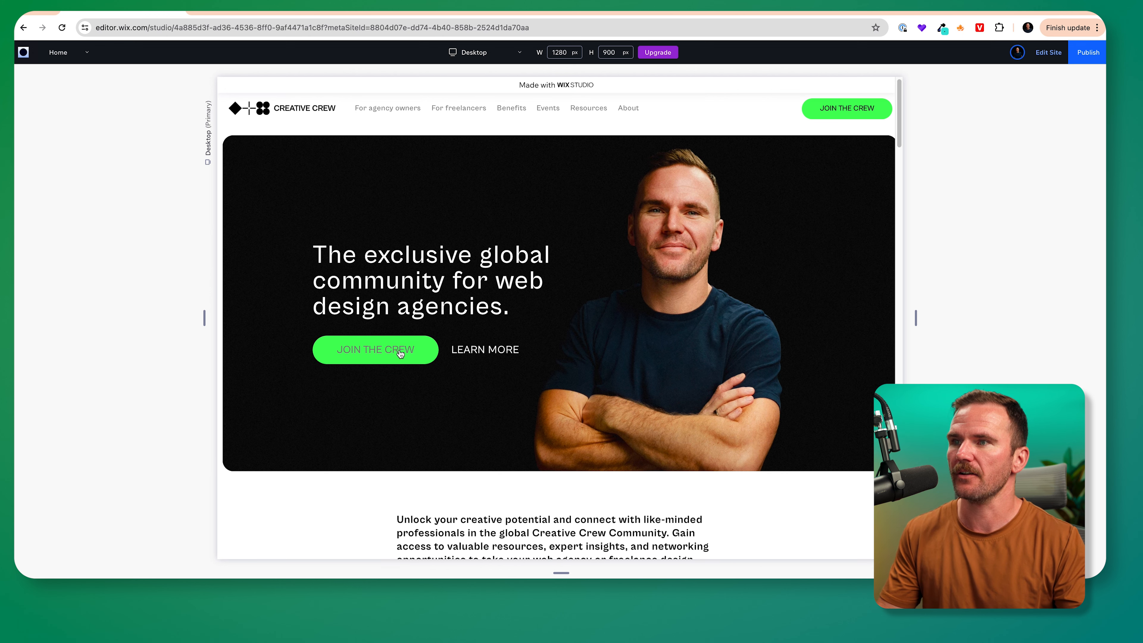
{"action": "scroll", "coordinate": [613, 364], "scroll_direction": "down", "scroll_amount": 5}
{"action": "scroll", "coordinate": [613, 364], "scroll_direction": "down", "scroll_amount": 2}
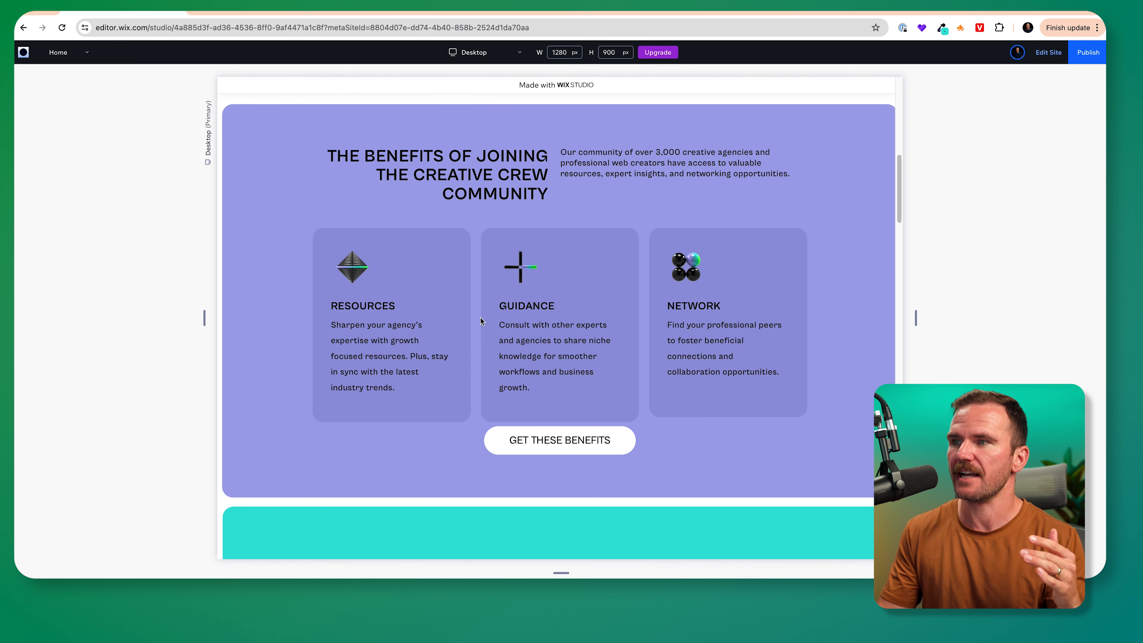
{"action": "scroll", "coordinate": [481, 316], "scroll_direction": "down", "scroll_amount": 6}
{"action": "scroll", "coordinate": [462, 331], "scroll_direction": "down", "scroll_amount": 3}
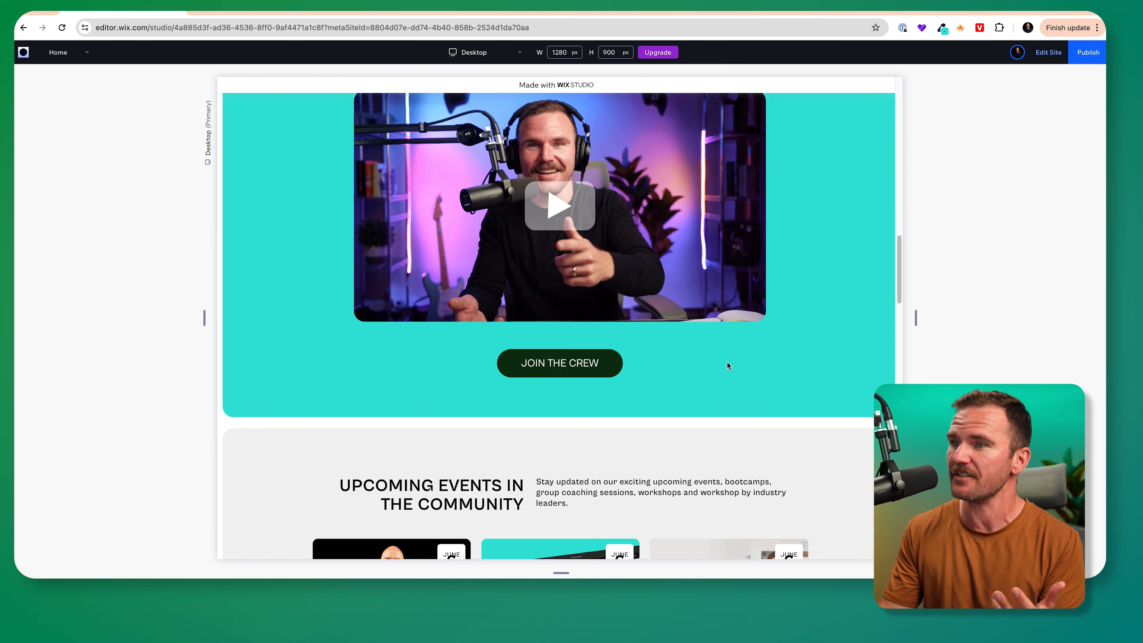
{"action": "scroll", "coordinate": [644, 387], "scroll_direction": "down", "scroll_amount": 2}
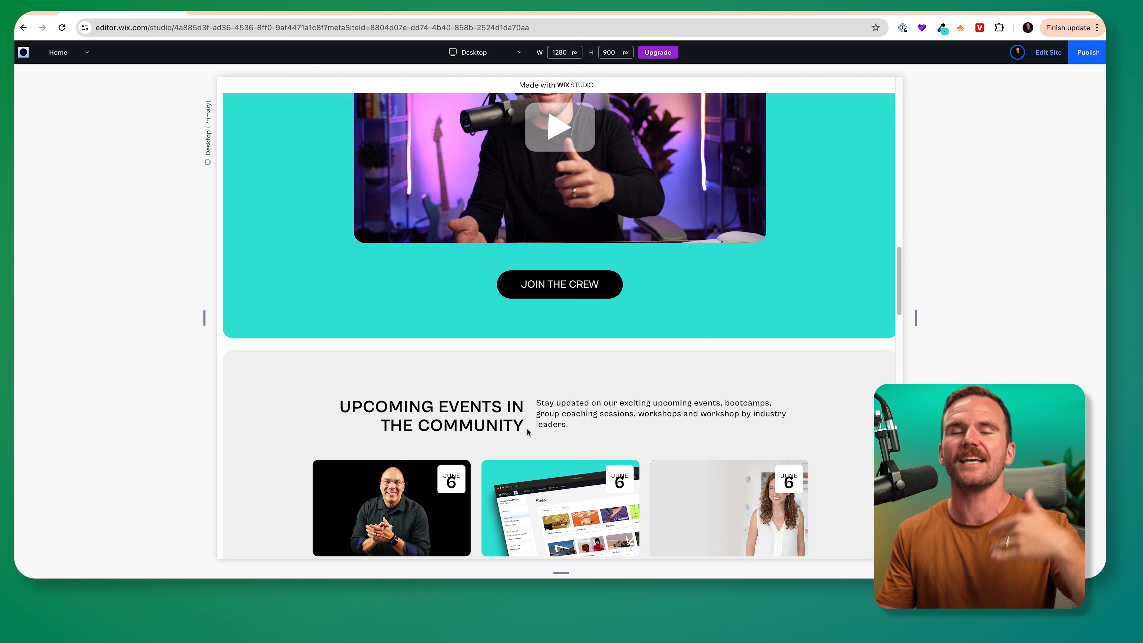
{"action": "scroll", "coordinate": [528, 432], "scroll_direction": "down", "scroll_amount": 6}
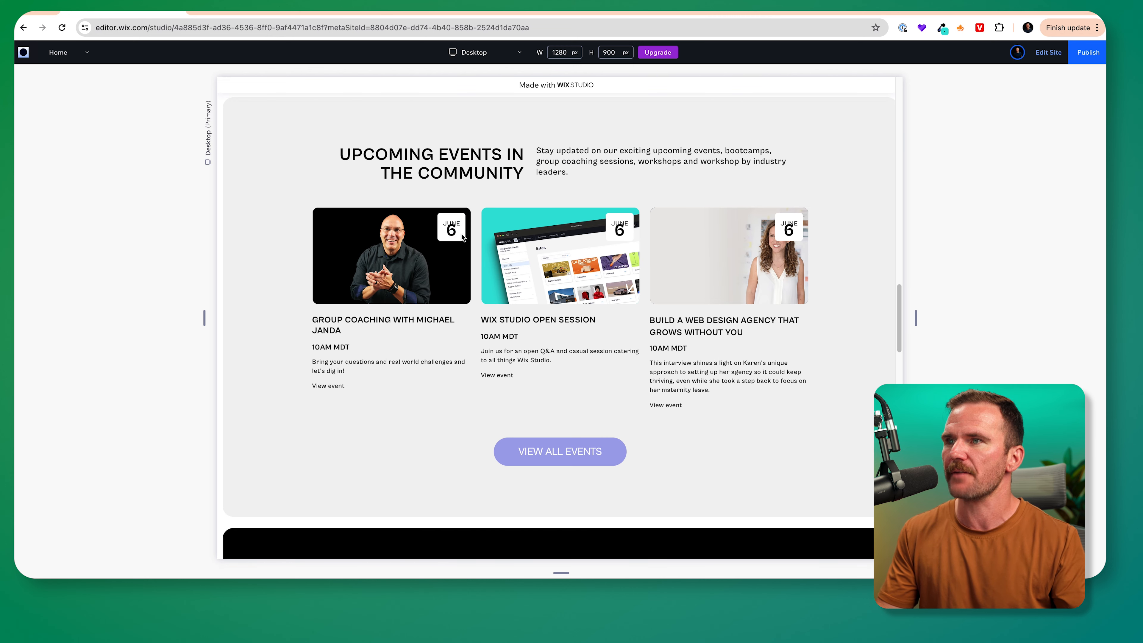
{"action": "scroll", "coordinate": [456, 220], "scroll_direction": "down", "scroll_amount": 1}
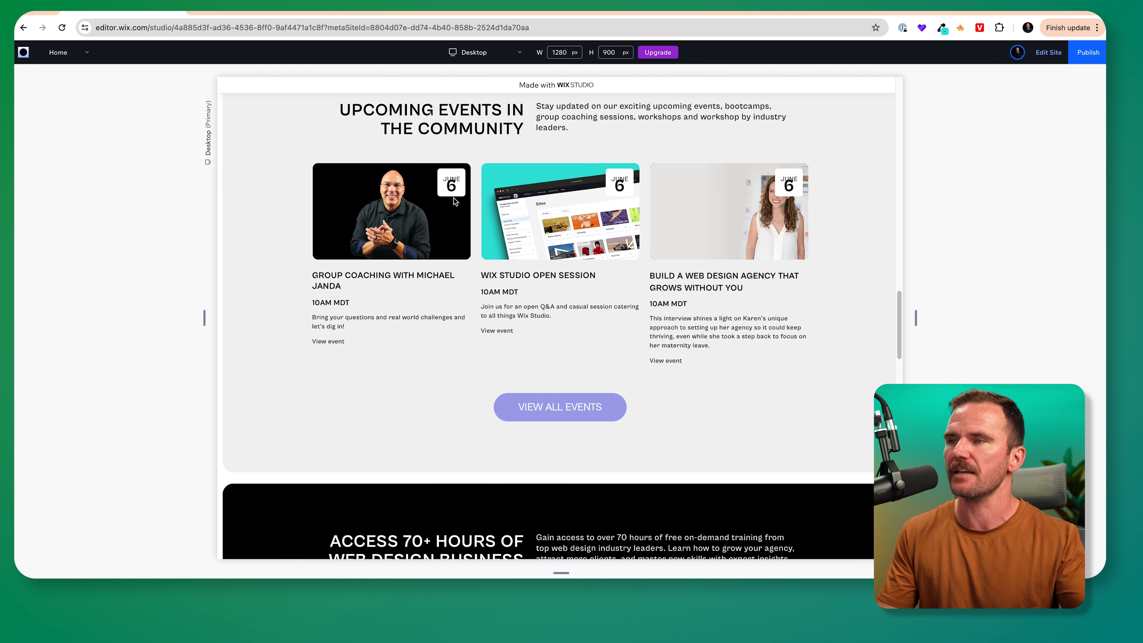
{"action": "scroll", "coordinate": [451, 186], "scroll_direction": "down", "scroll_amount": 9}
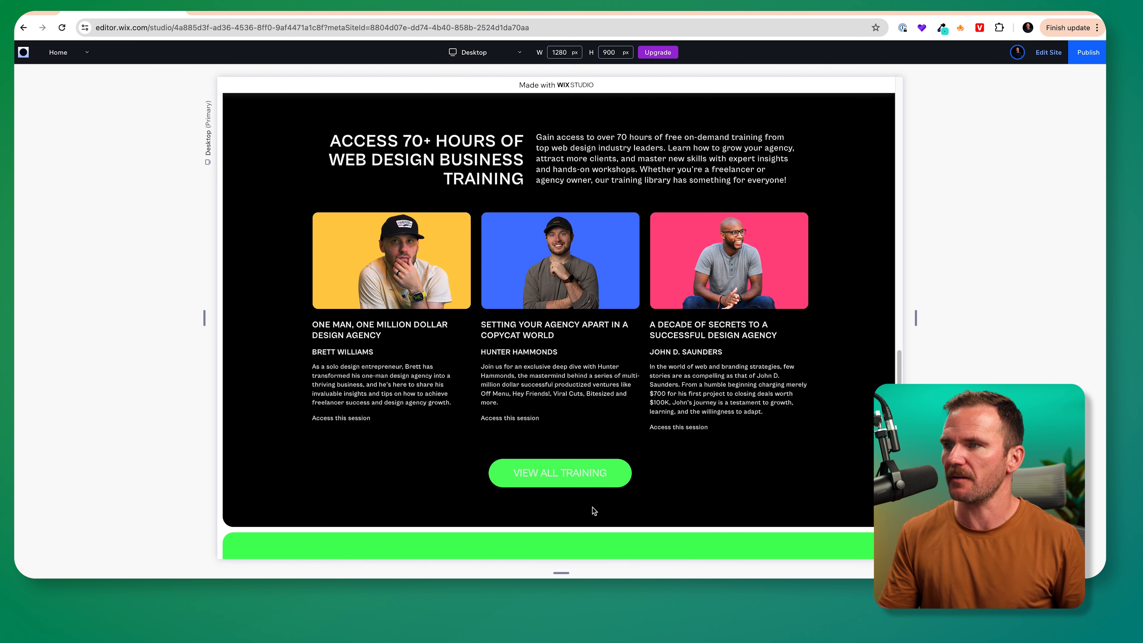
Examine the testimonials and footer in the preview, including the footer text and graphics, and check the hero at 1446 px width
{"action": "scroll", "coordinate": [597, 512], "scroll_direction": "down", "scroll_amount": 5}
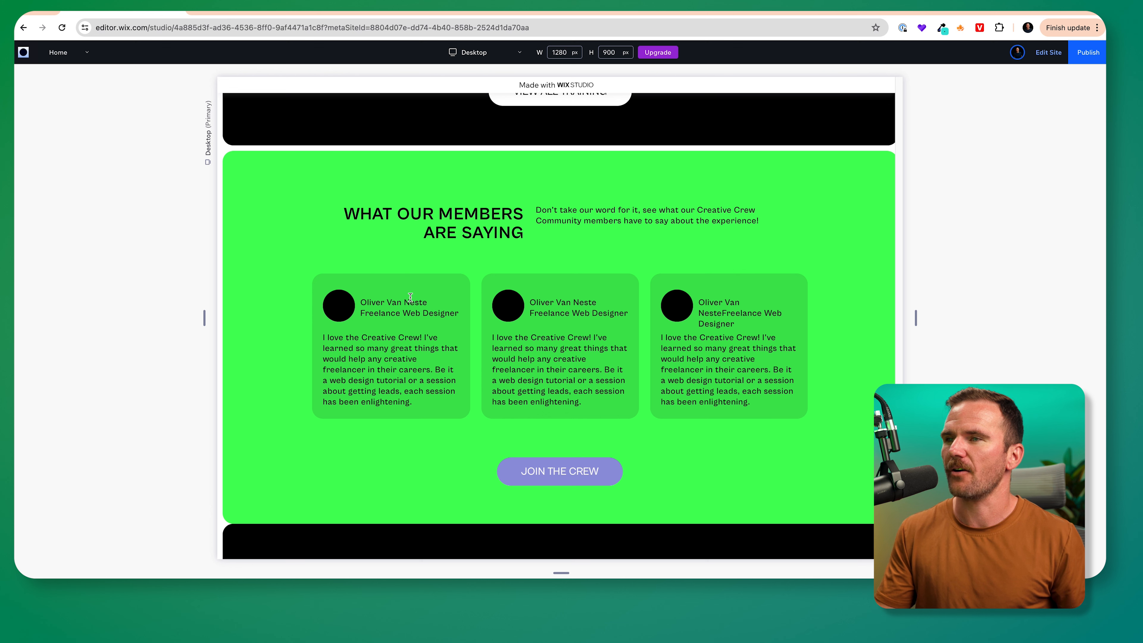
{"action": "scroll", "coordinate": [463, 216], "scroll_direction": "down", "scroll_amount": 2}
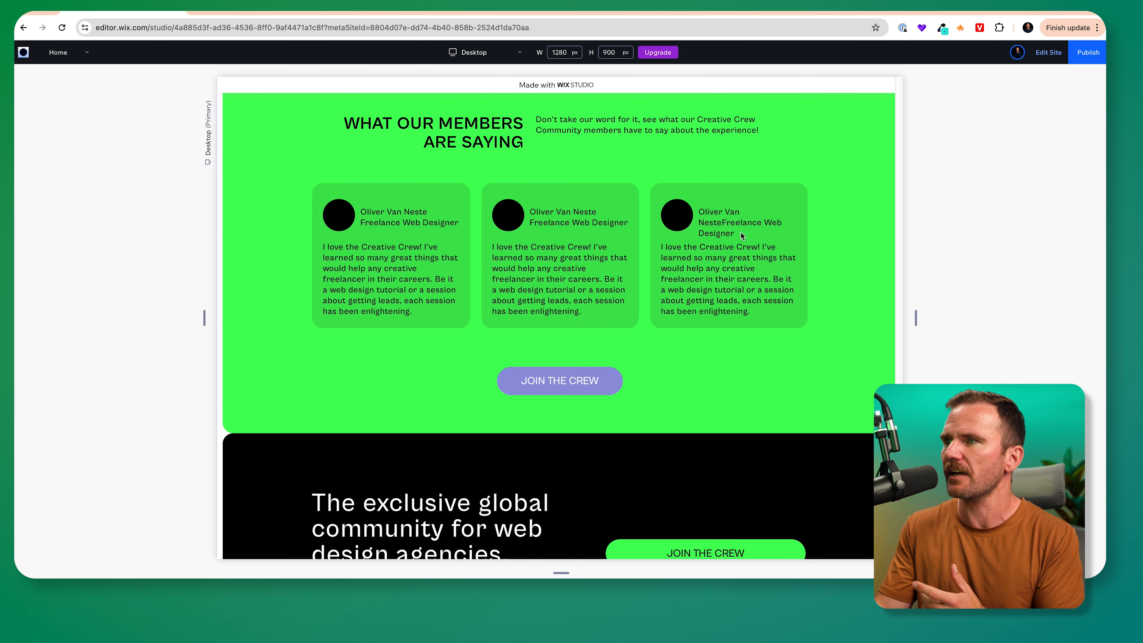
{"action": "scroll", "coordinate": [740, 233], "scroll_direction": "down", "scroll_amount": 2}
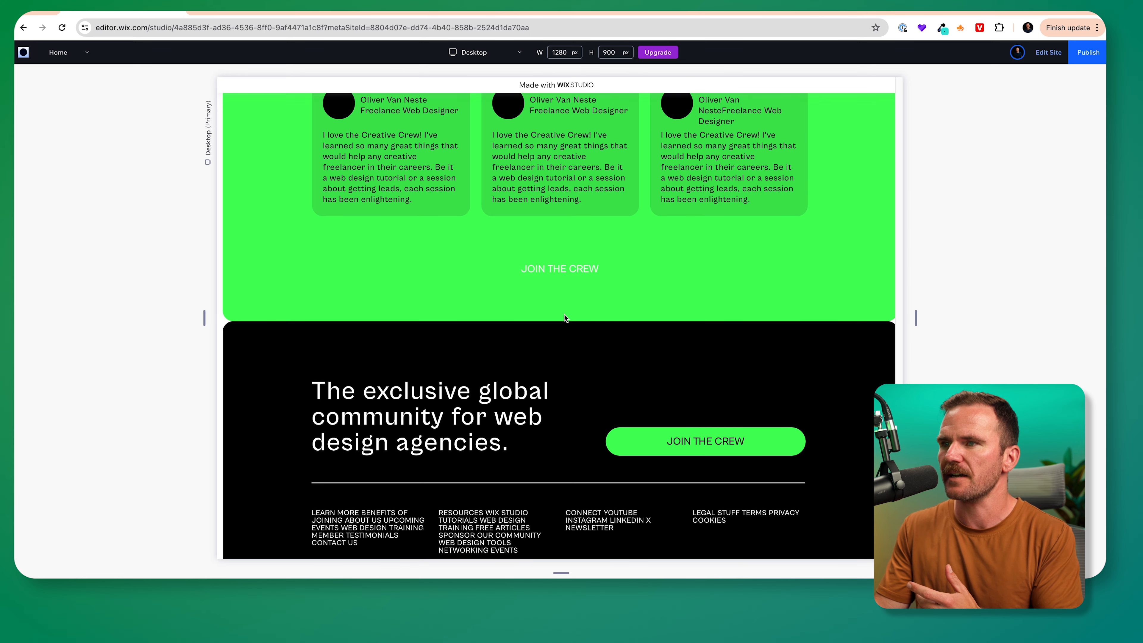
{"action": "scroll", "coordinate": [564, 314], "scroll_direction": "down", "scroll_amount": 6}
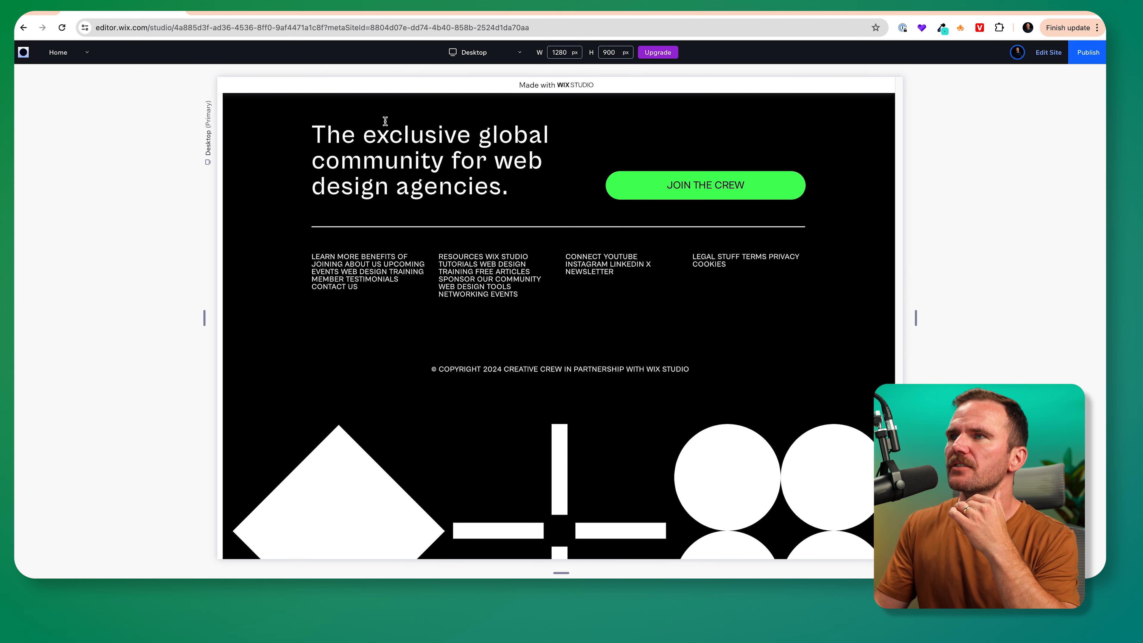
{"action": "left_click_drag", "start_coordinate": [364, 135], "coordinate": [512, 201]}
{"action": "left_click", "coordinate": [512, 201]}
{"action": "scroll", "coordinate": [400, 255], "scroll_direction": "down", "scroll_amount": 1}
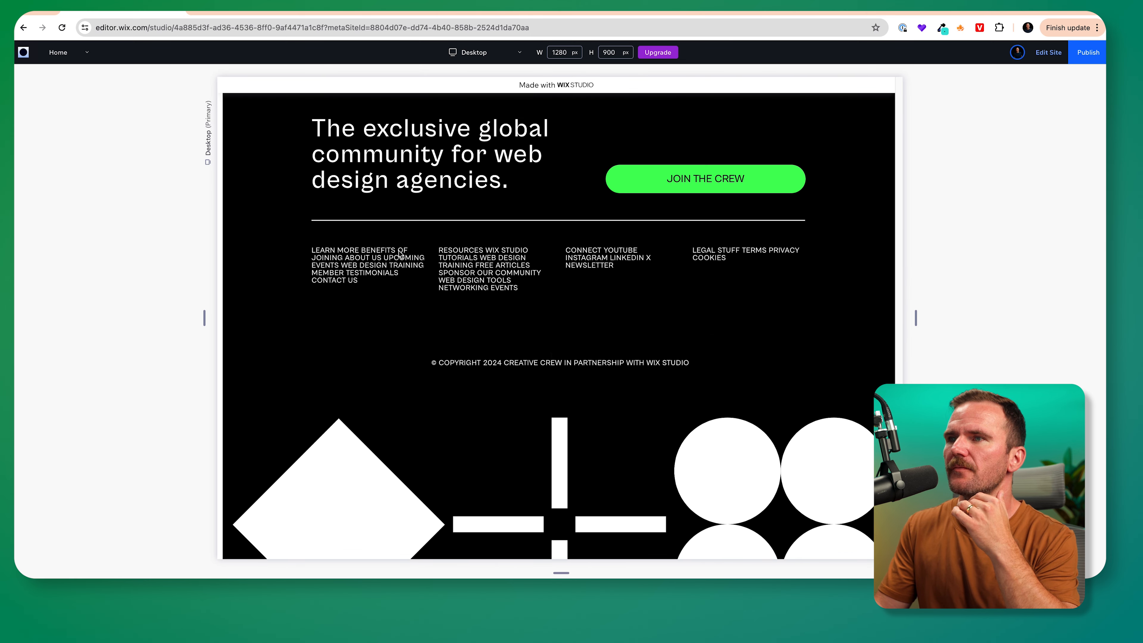
{"action": "scroll", "coordinate": [523, 323], "scroll_direction": "down", "scroll_amount": 2}
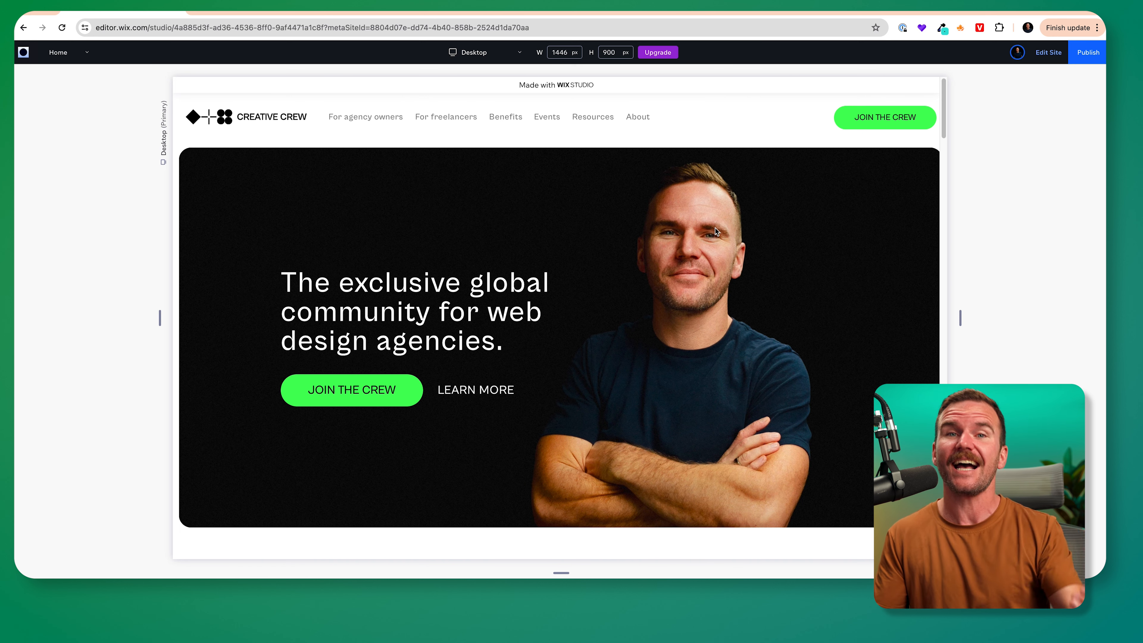
{"action": "scroll", "coordinate": [668, 304], "scroll_direction": "down", "scroll_amount": 1}
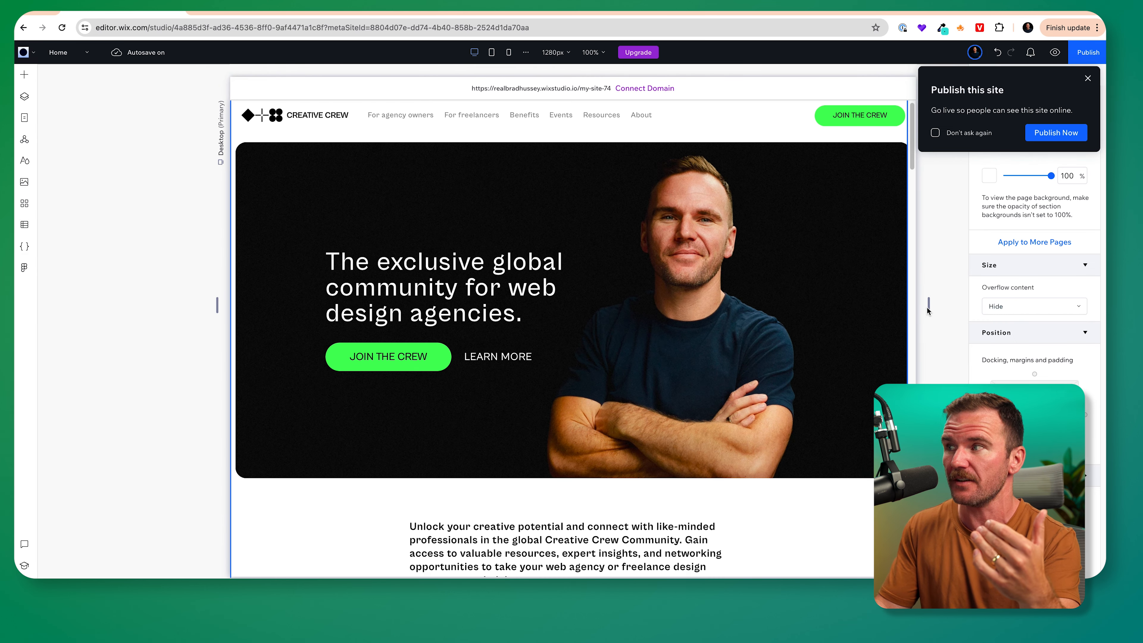
Return to the editor and review the Home page's layer structure with the Footer layer collapsed
{"action": "mouse_move", "coordinate": [929, 307]}
{"action": "left_mouse_down"}
{"action": "mouse_move", "coordinate": [701, 304]}
{"action": "mouse_move", "coordinate": [940, 323]}
{"action": "left_mouse_up"}
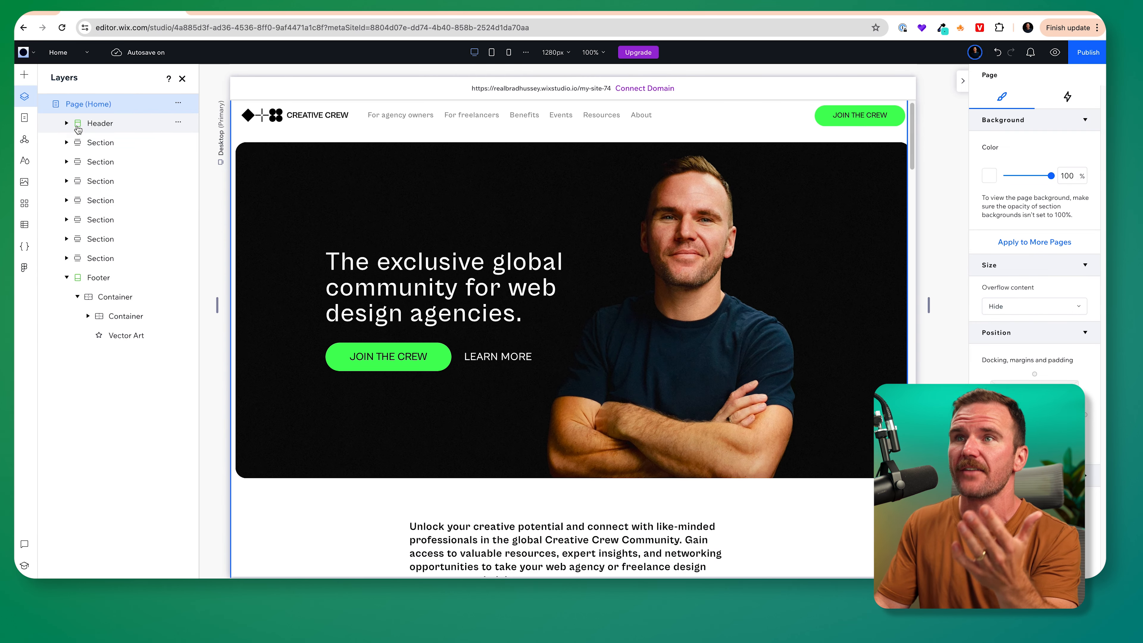
{"action": "left_click", "coordinate": [66, 277]}
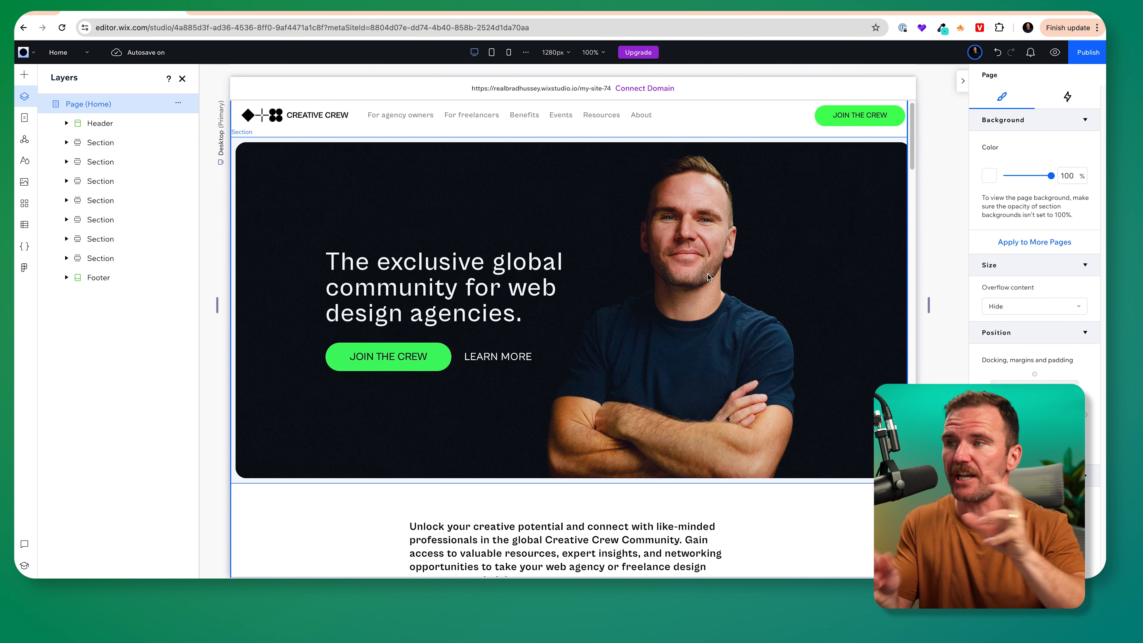
{"action": "scroll", "coordinate": [728, 281], "scroll_direction": "down", "scroll_amount": 1}
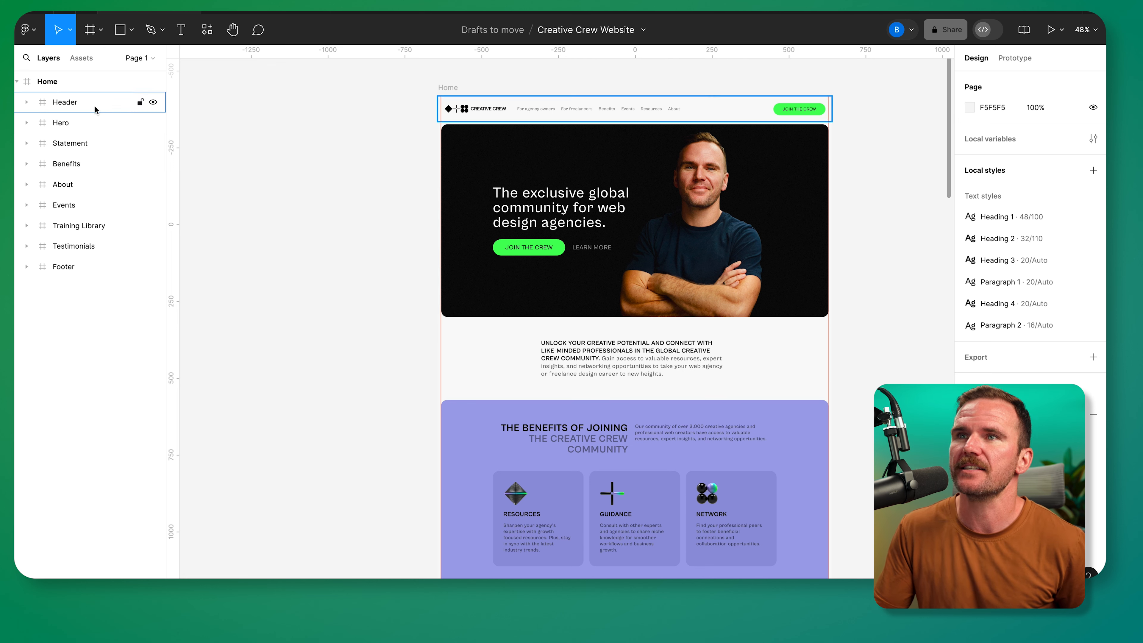
Switch to Figma, run the Figma to Wix Studio plugin and export only the Header frame with Export Frame
{"action": "left_click", "coordinate": [211, 36]}
{"action": "left_click", "coordinate": [336, 176]}
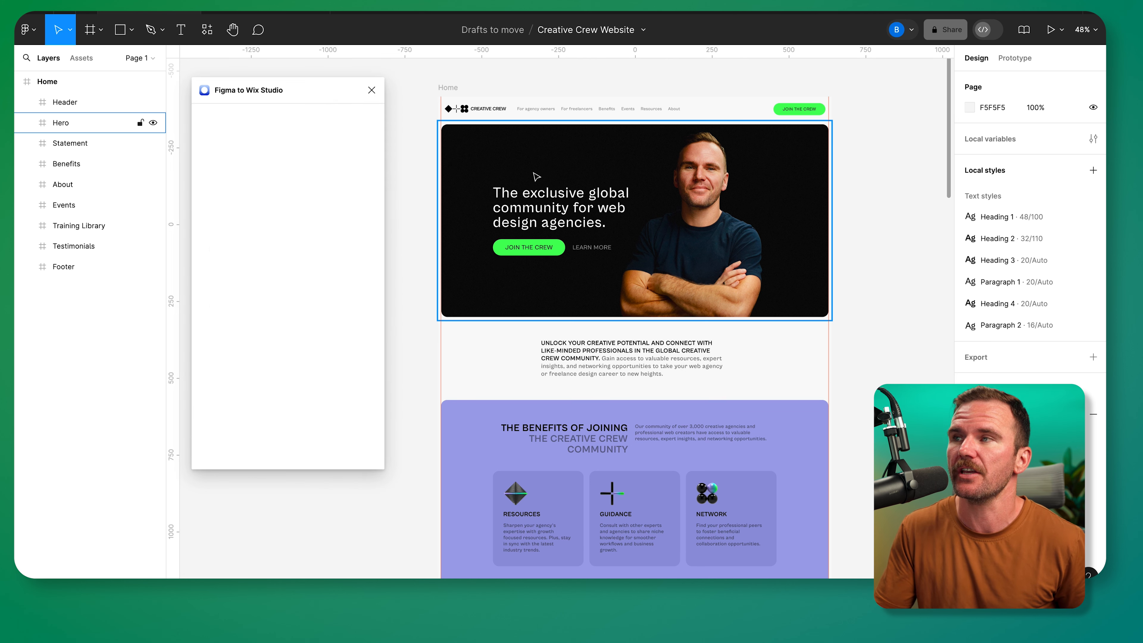
{"action": "left_click", "coordinate": [291, 434]}
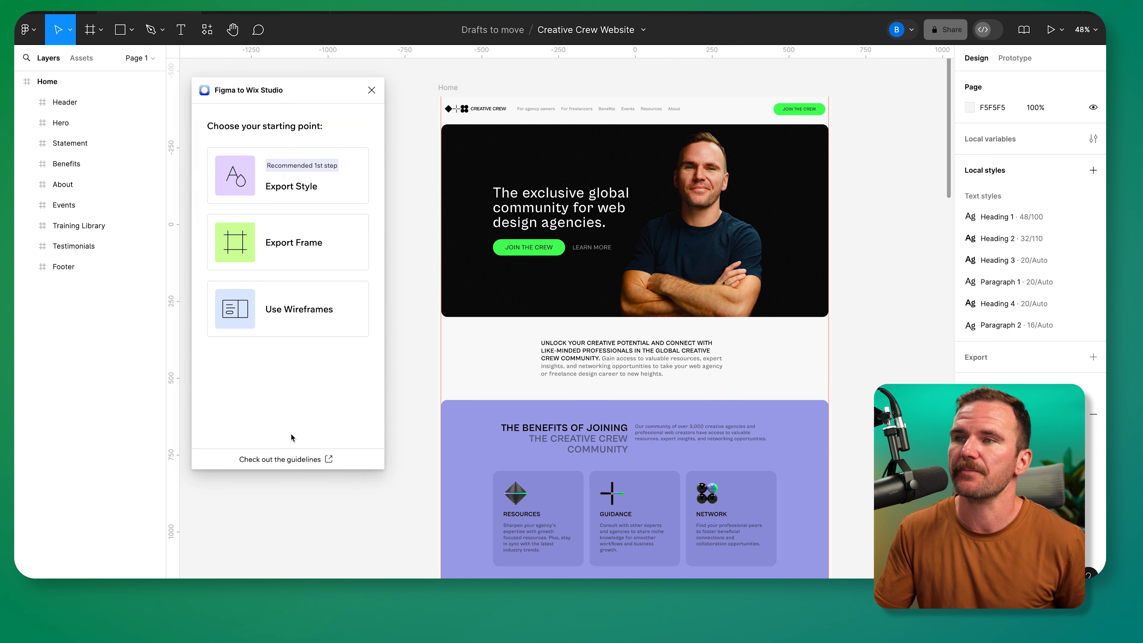
{"action": "left_click", "coordinate": [322, 240]}
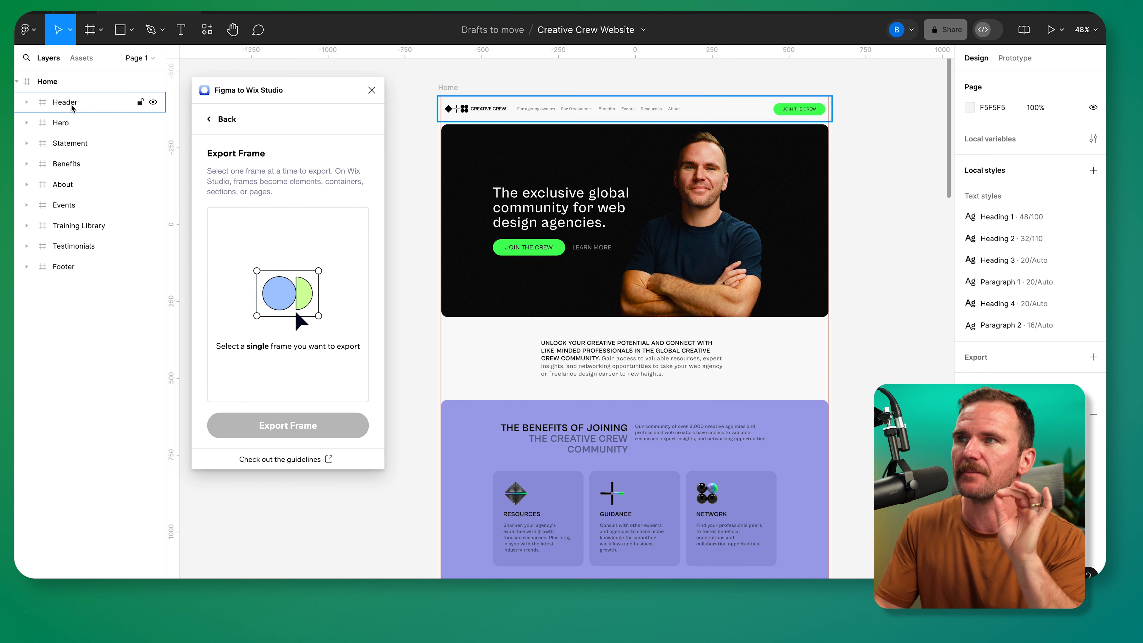
{"action": "left_click", "coordinate": [91, 107]}
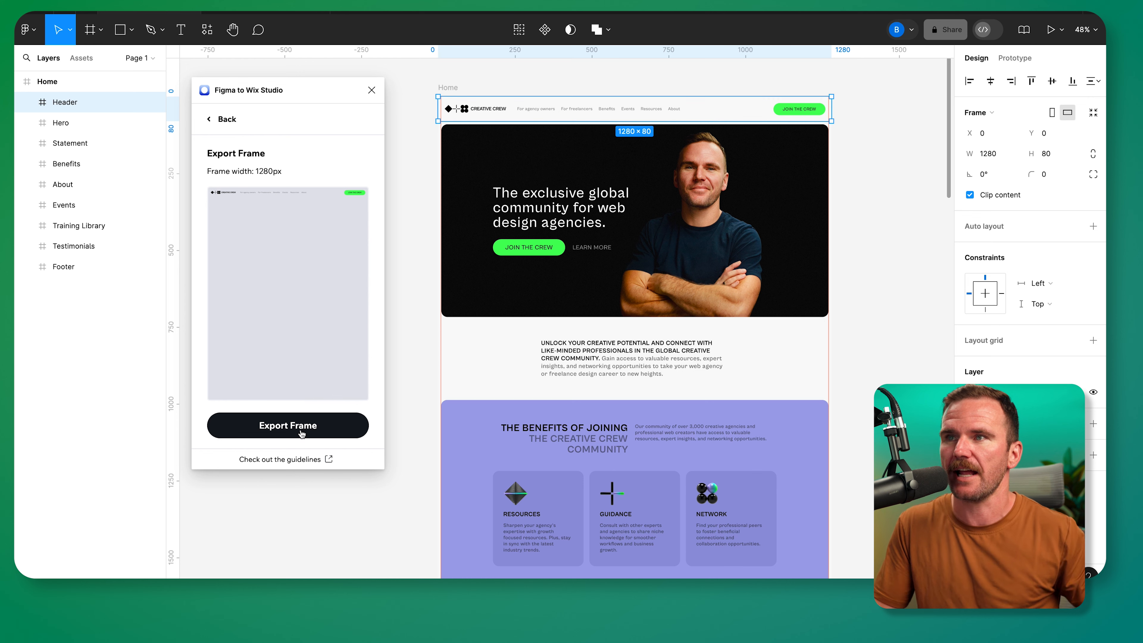
{"action": "left_click", "coordinate": [302, 430]}
Switch to Wix Studio and import the exported Header frame into the blank Home page as a section
{"action": "key", "text": "super+Tab"}
{"action": "key", "text": "super+Tab"}
{"action": "key", "text": "super+Tab"}
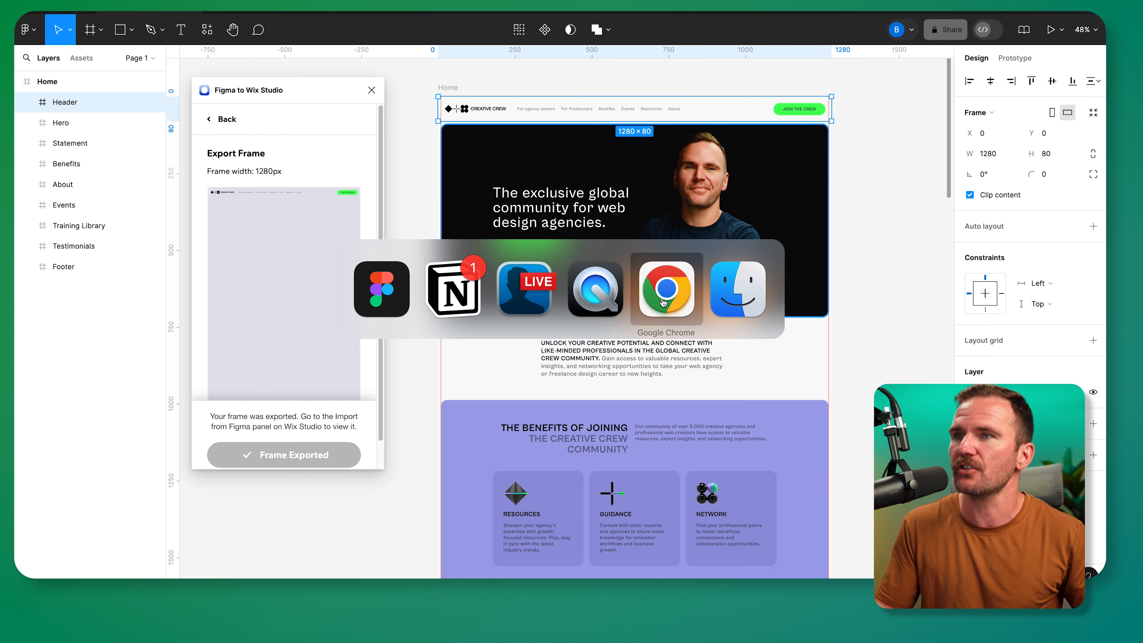
{"action": "left_click", "coordinate": [24, 269]}
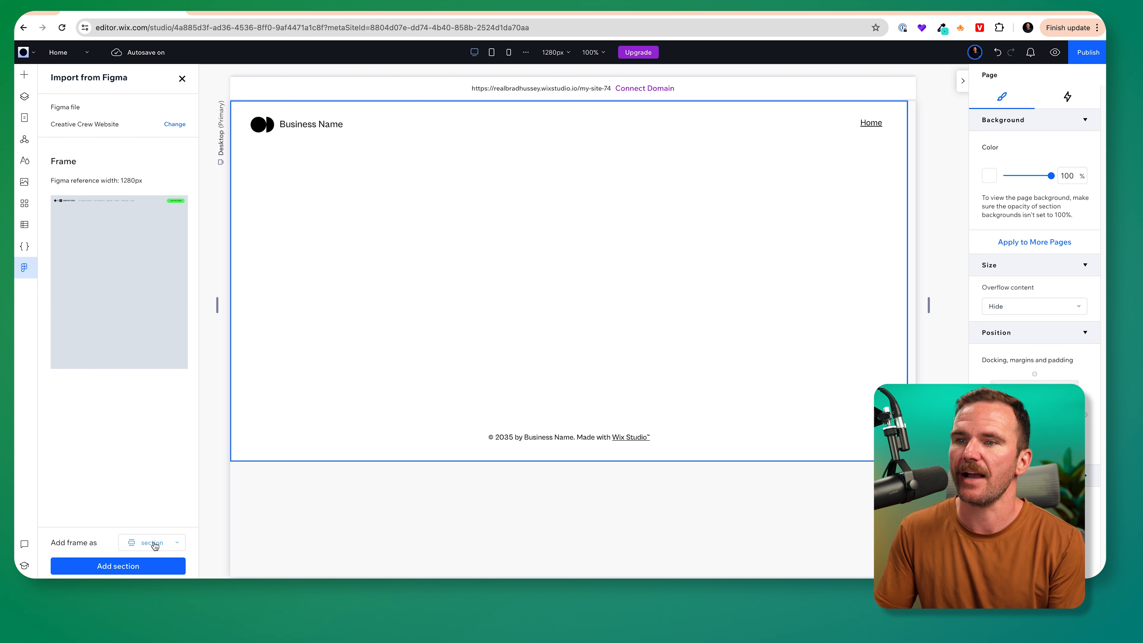
{"action": "left_click", "coordinate": [149, 548]}
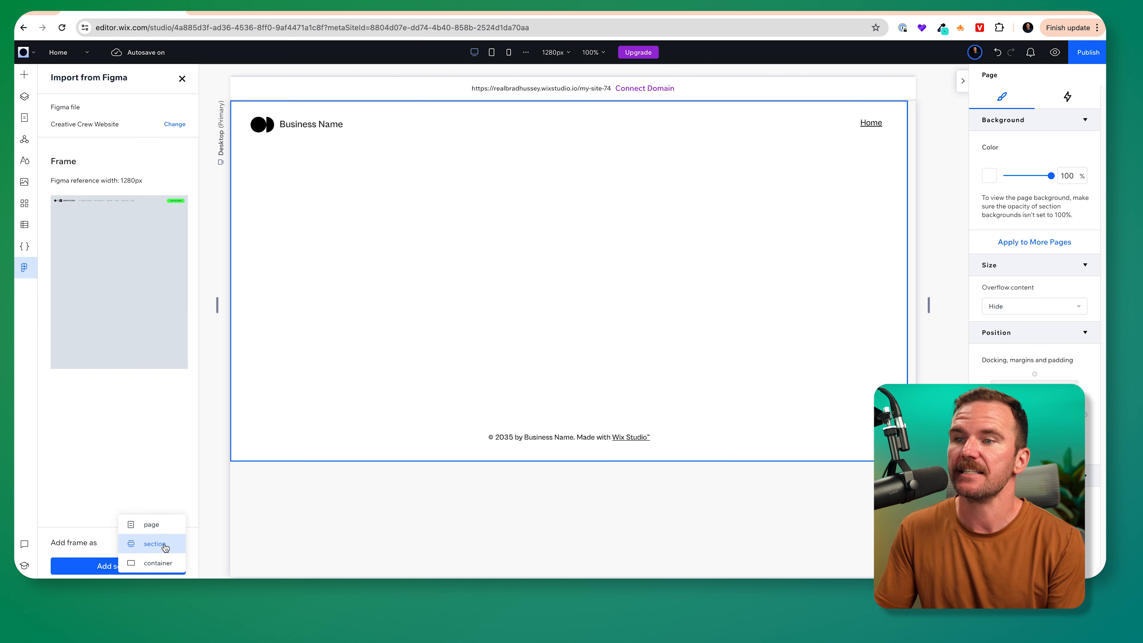
{"action": "left_click", "coordinate": [155, 550]}
{"action": "left_click", "coordinate": [119, 566]}
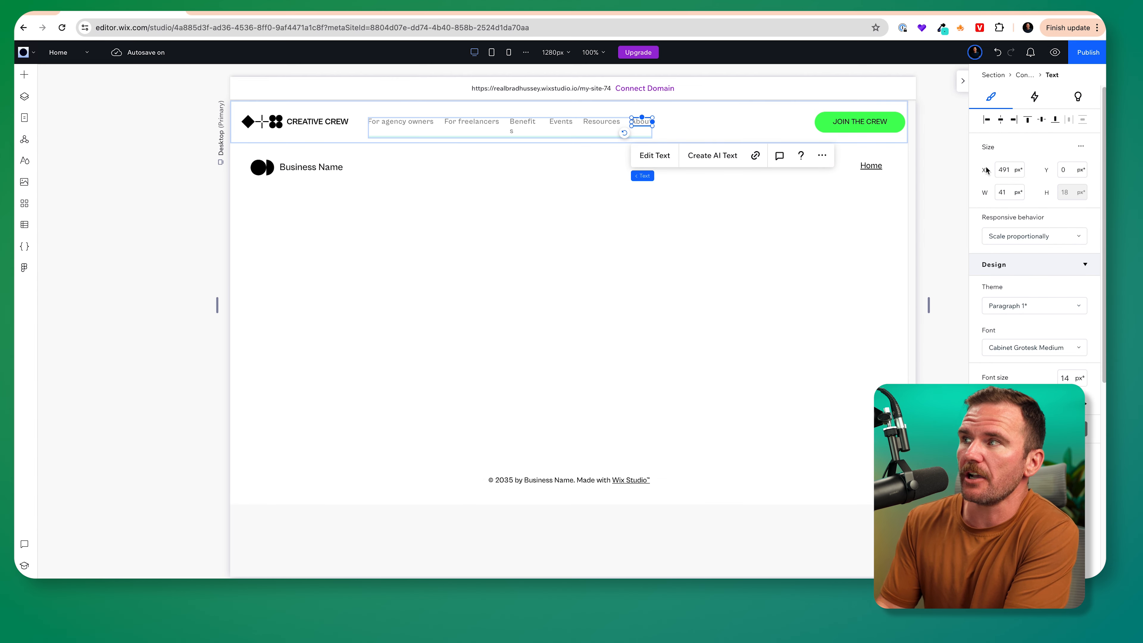
Widen the Benefits text box in the imported header's navigation slightly so the word fits on one line
{"action": "left_click", "coordinate": [534, 128]}
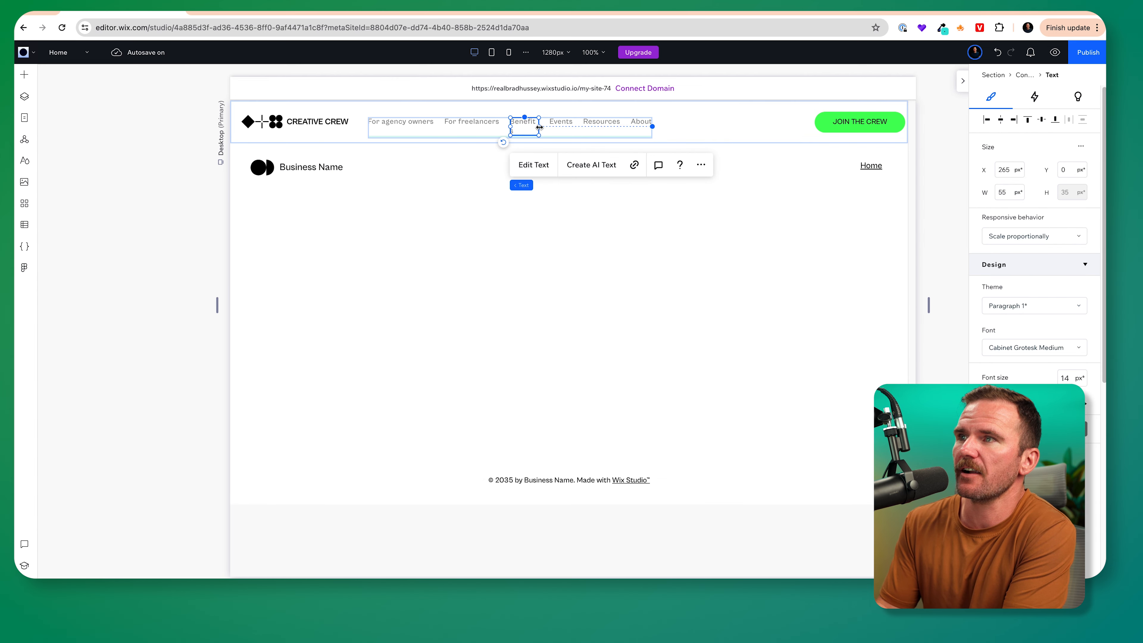
{"action": "left_click_drag", "start_coordinate": [539, 127], "coordinate": [542, 127]}
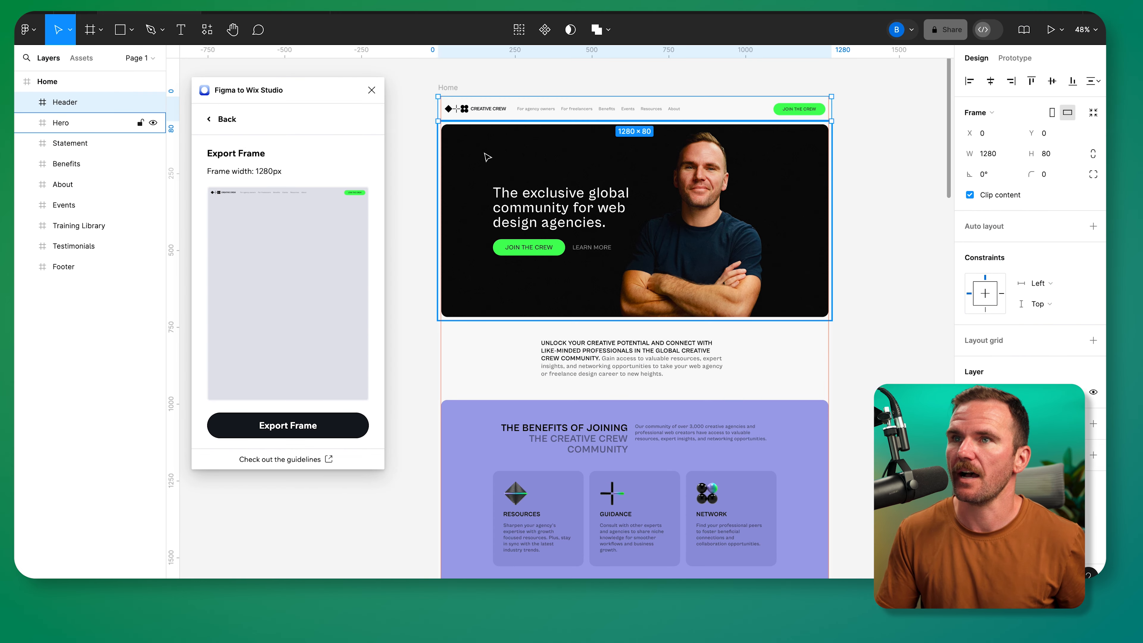
Export only the Hero frame with the Figma to Wix Studio plugin
{"action": "left_click", "coordinate": [68, 129]}
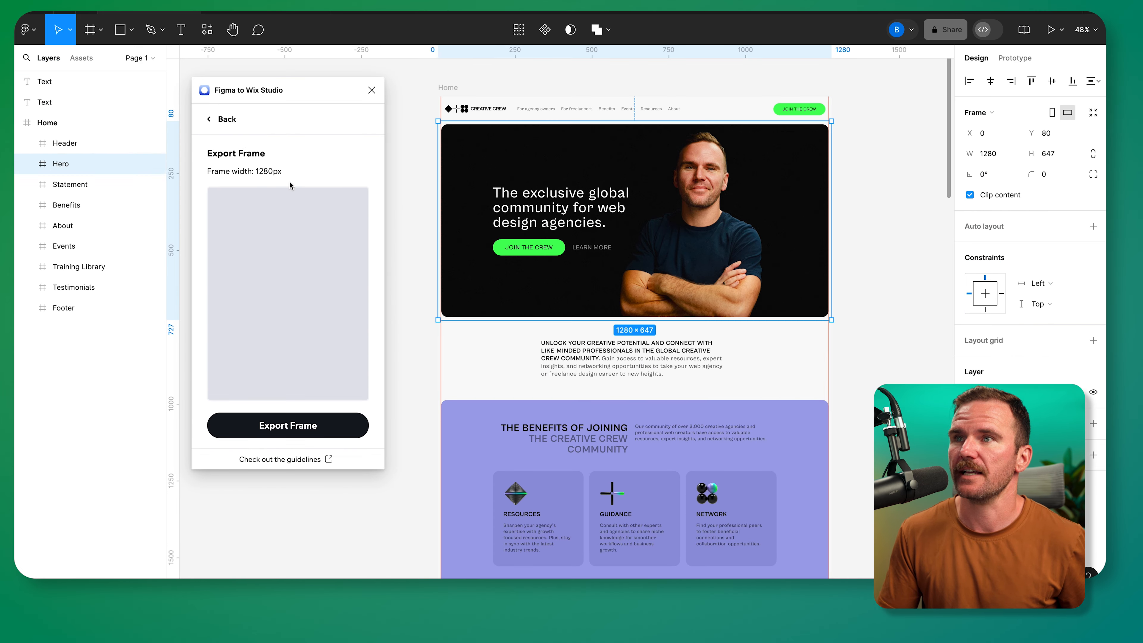
{"action": "left_click", "coordinate": [288, 425]}
{"action": "left_click", "coordinate": [445, 331]}
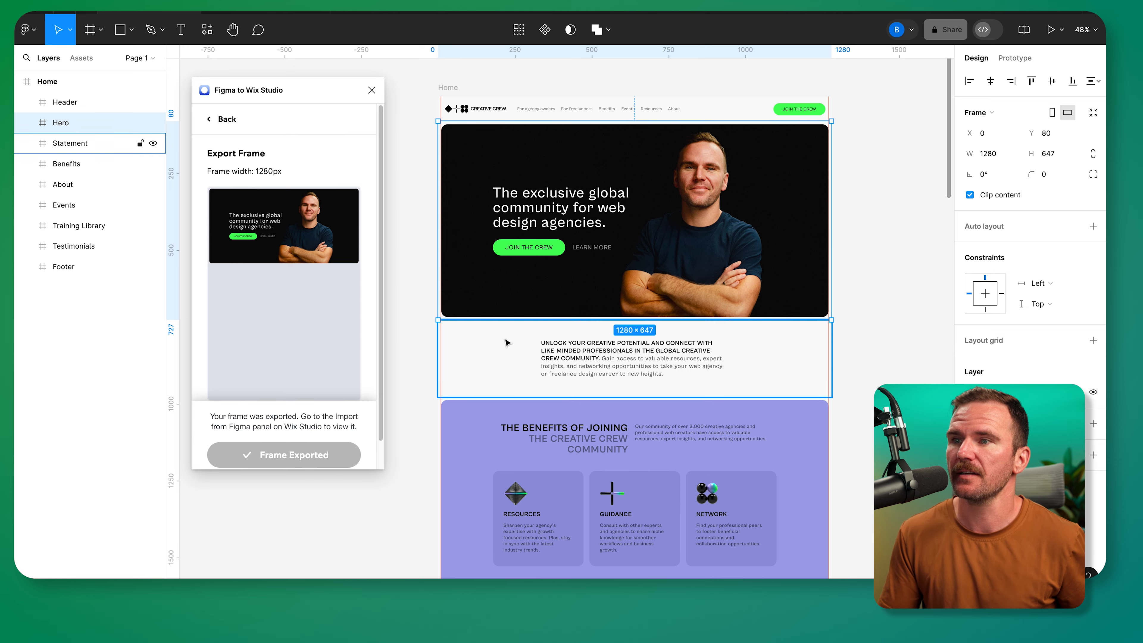
Switch to Wix Studio, import the Hero frame as a section and move it down below the header
{"action": "key", "text": "super+Tab"}
{"action": "left_click", "coordinate": [24, 267]}
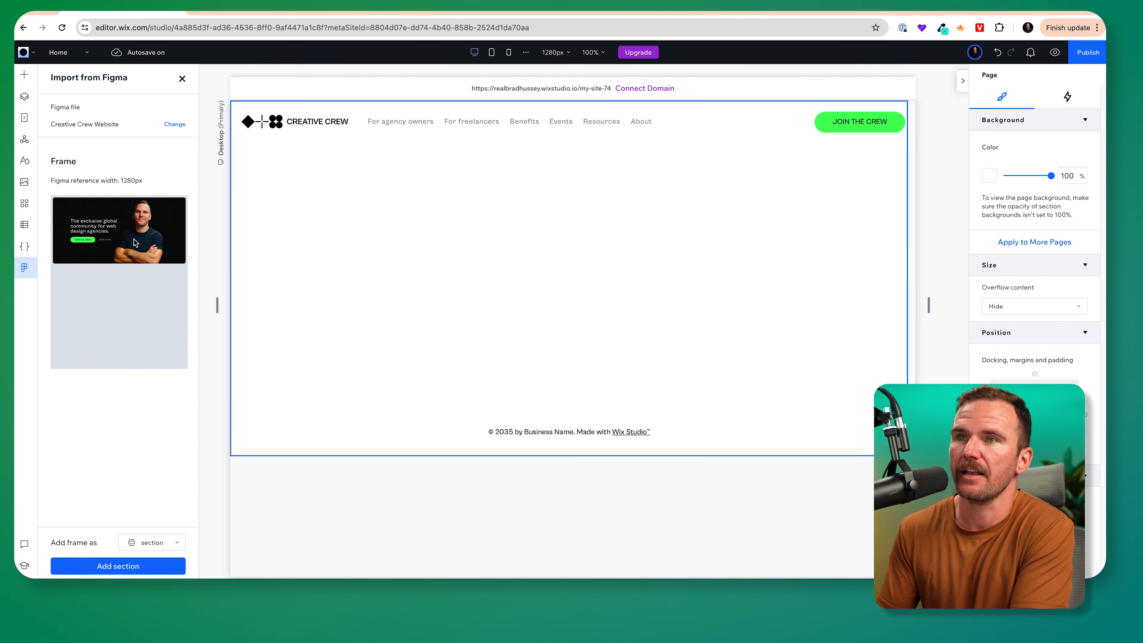
{"action": "left_click", "coordinate": [96, 565]}
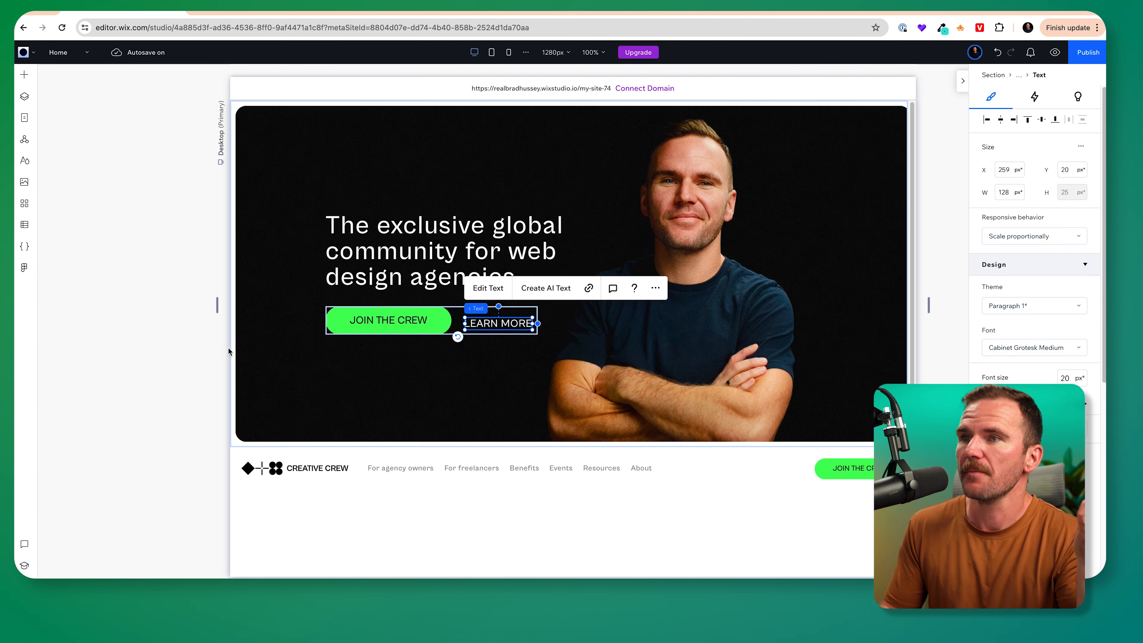
{"action": "right_click", "coordinate": [263, 318]}
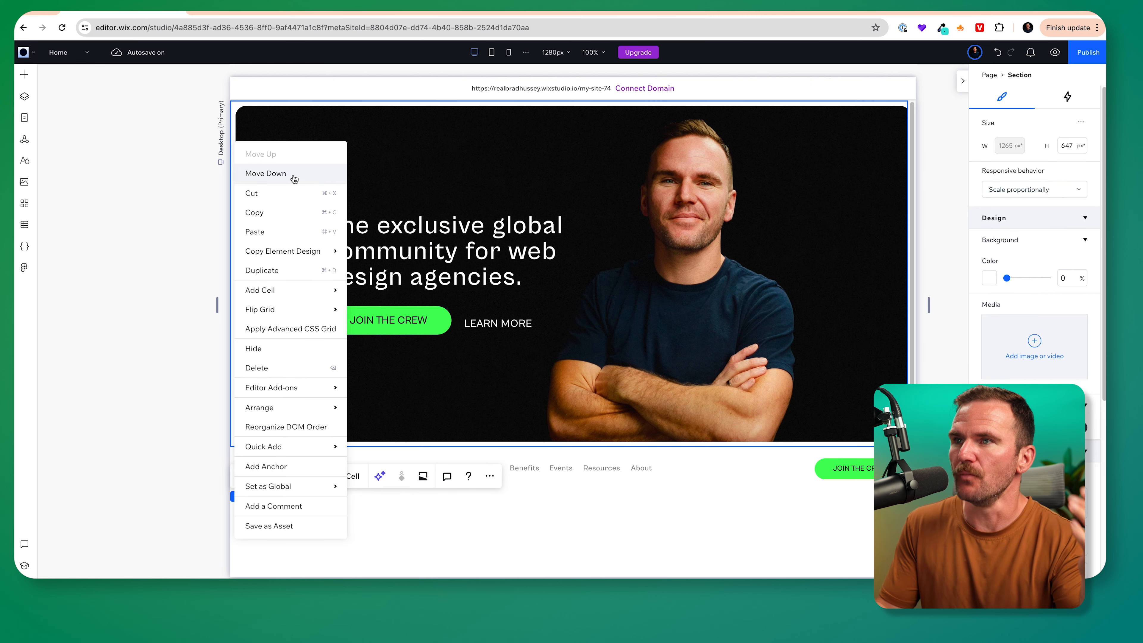
{"action": "left_click", "coordinate": [265, 174]}
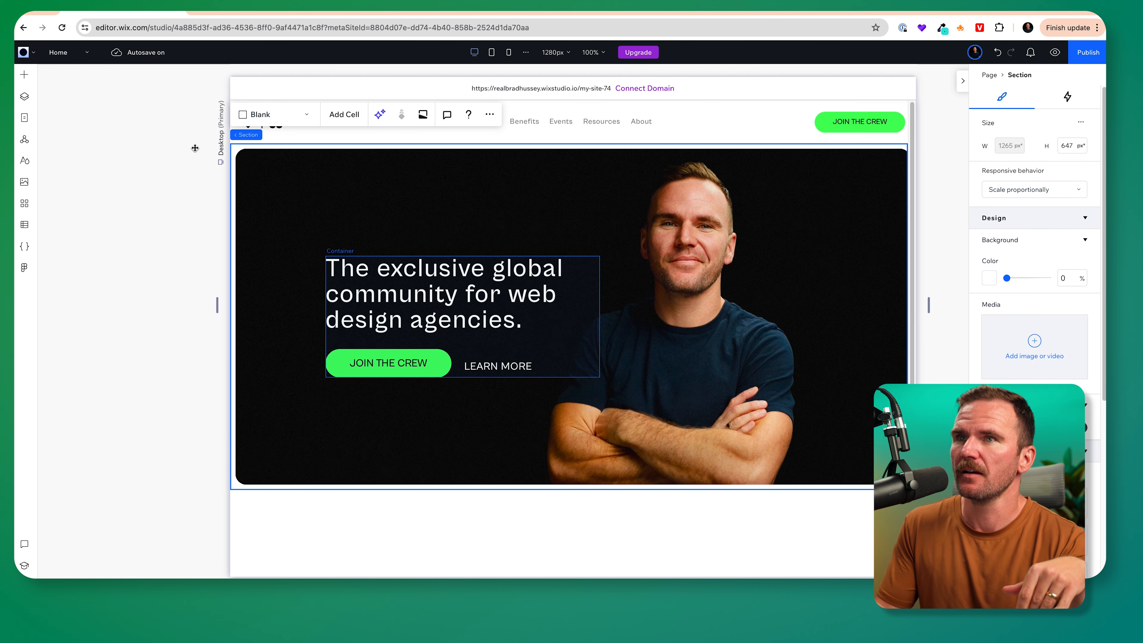
Show the Home page's layers and check where the hero section sits in the page structure
{"action": "left_click", "coordinate": [24, 95]}
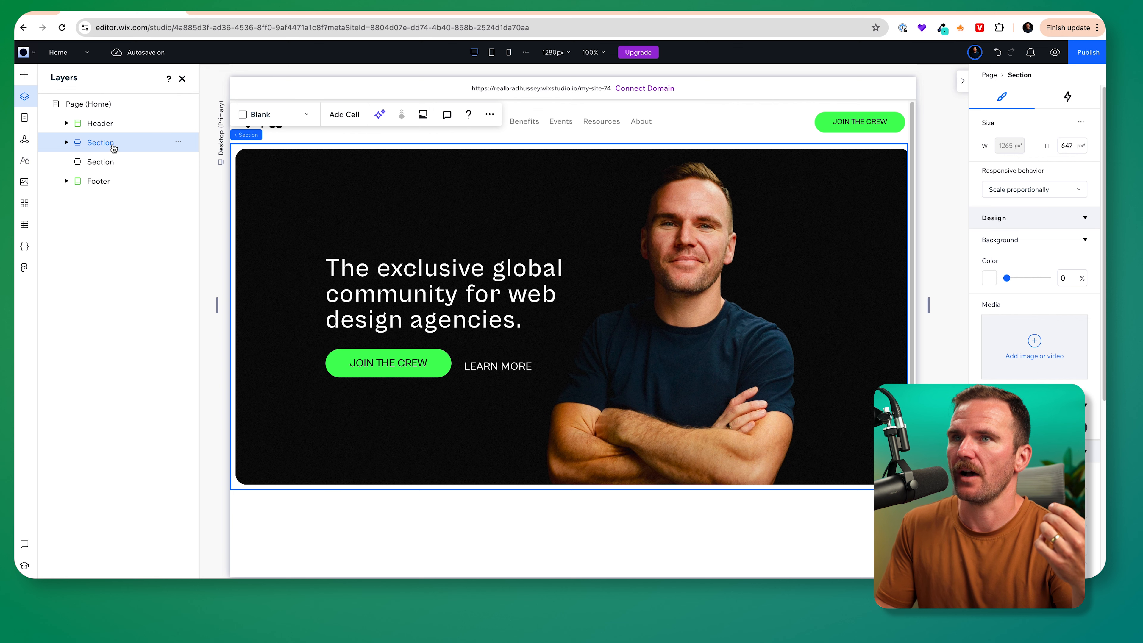
{"action": "mouse_move", "coordinate": [113, 148]}
{"action": "left_mouse_down"}
{"action": "mouse_move", "coordinate": [118, 171]}
{"action": "mouse_move", "coordinate": [110, 144]}
{"action": "left_mouse_up"}
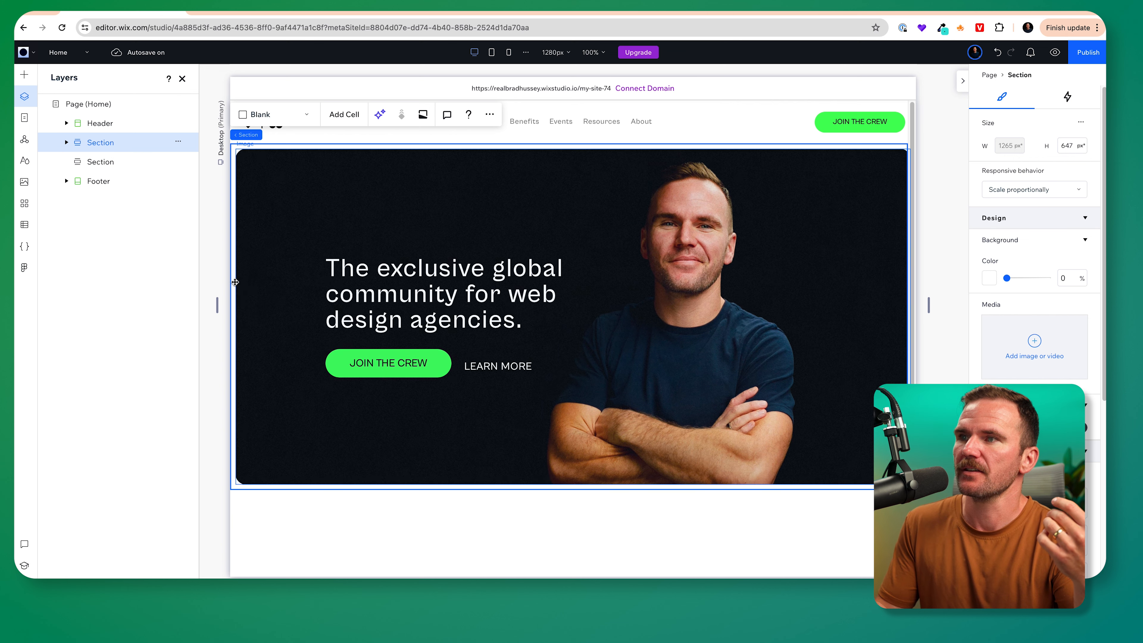
{"action": "left_click", "coordinate": [931, 283]}
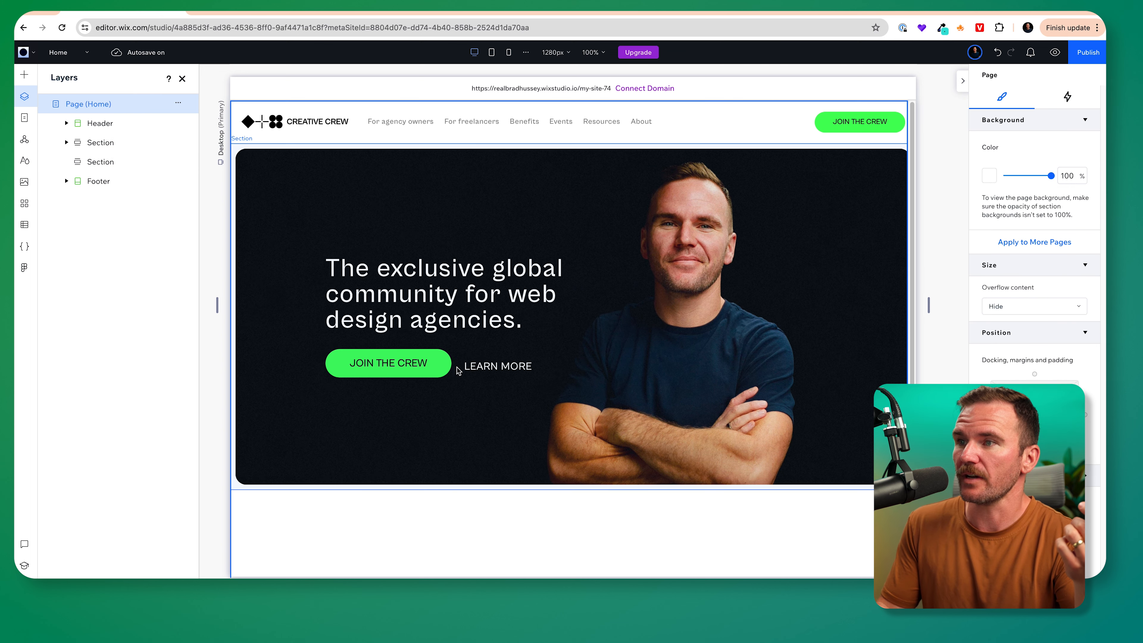
Move the hero's LEARN MORE text up to Y 14 px so it lines up with the JOIN THE CREW button
{"action": "left_click", "coordinate": [394, 353]}
{"action": "left_click", "coordinate": [398, 363]}
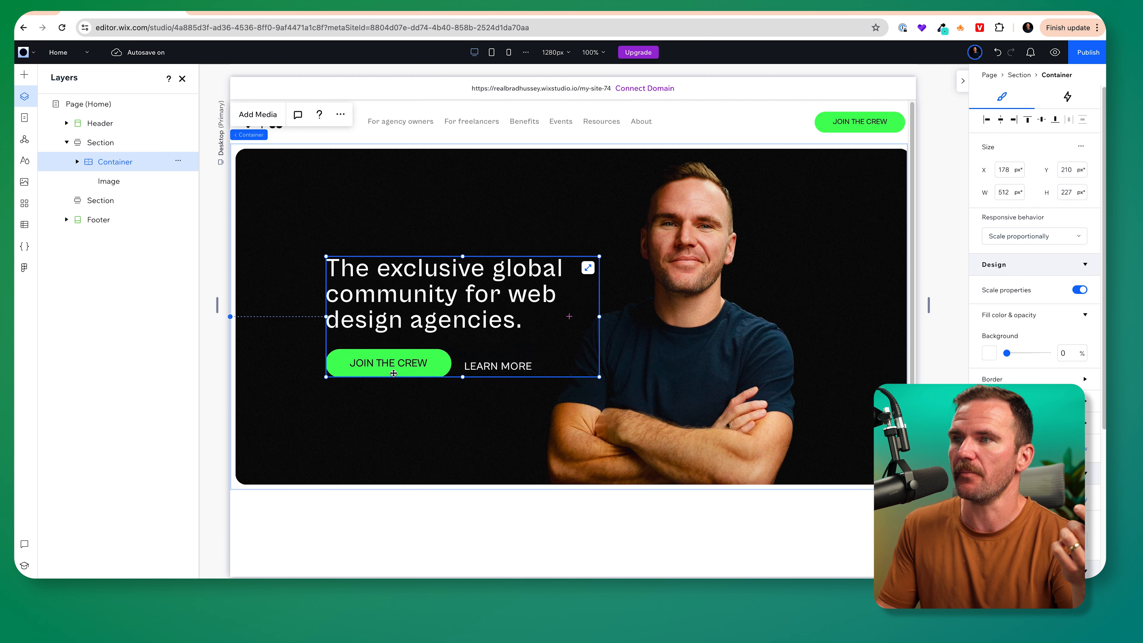
{"action": "left_click", "coordinate": [401, 372]}
{"action": "left_click", "coordinate": [407, 371]}
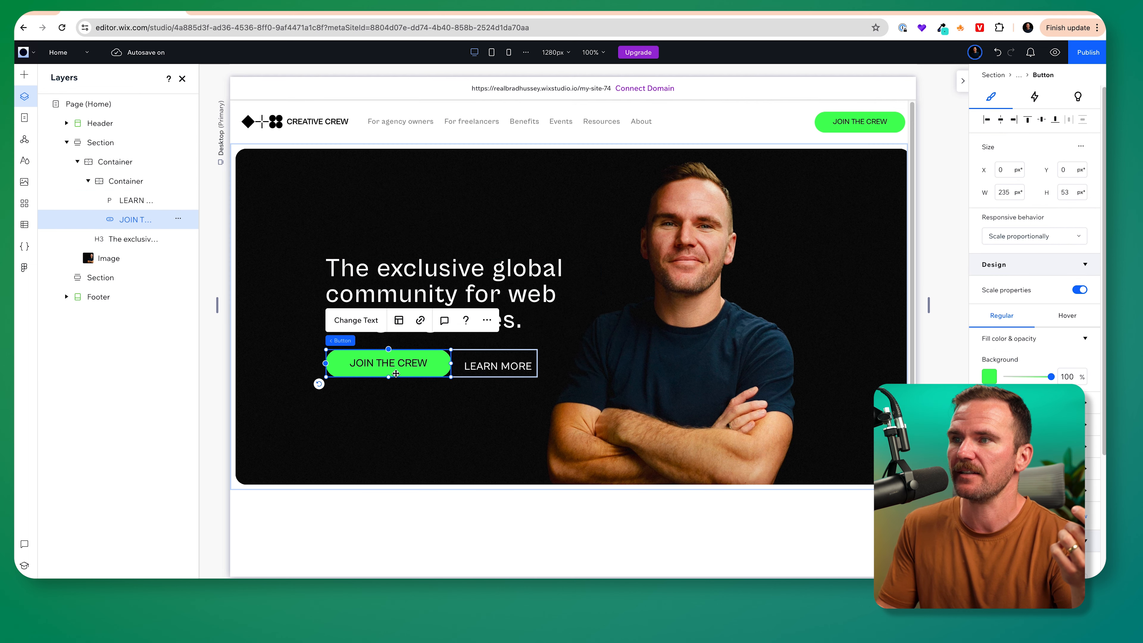
{"action": "left_click", "coordinate": [496, 367]}
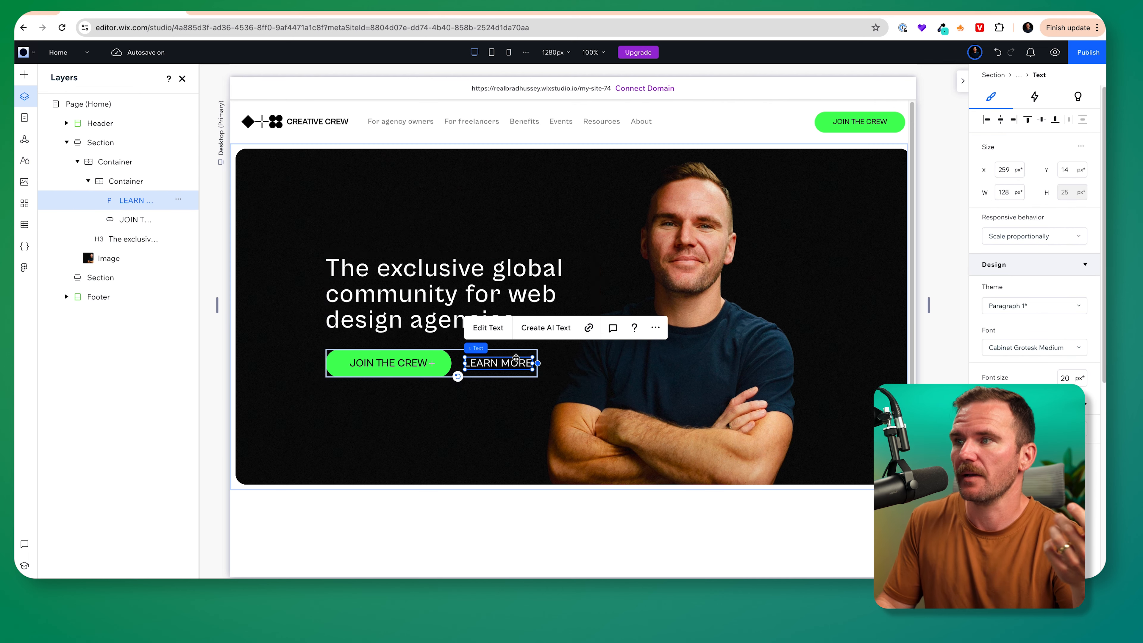
{"action": "left_click", "coordinate": [936, 280]}
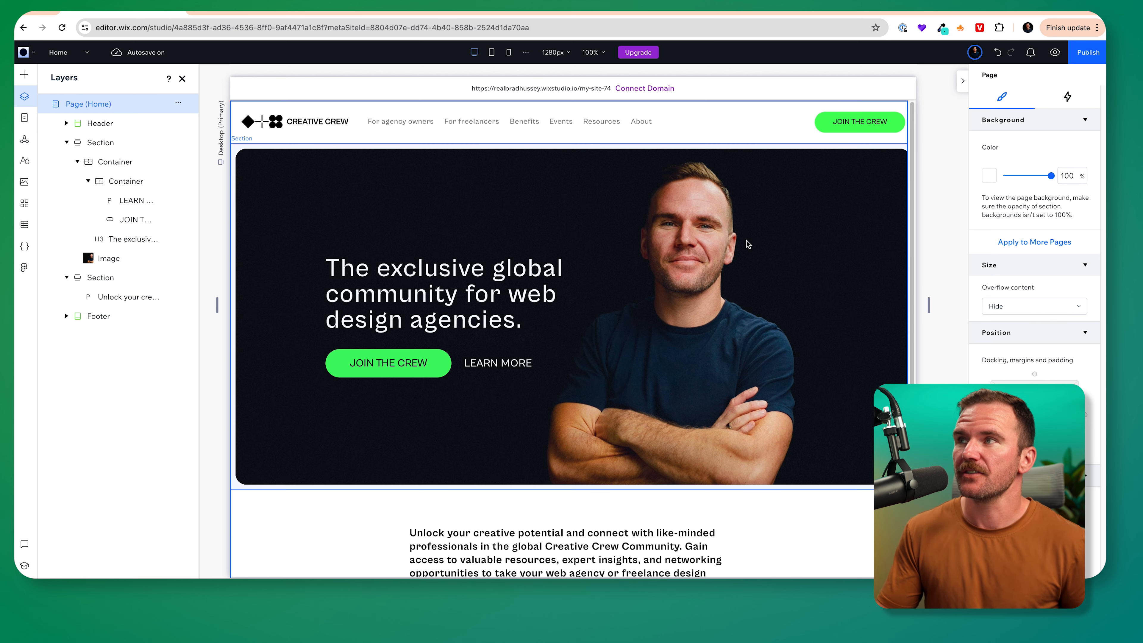
Review all the imported sections on the Home page in the editor, from header to footer and back
{"action": "scroll", "coordinate": [745, 239], "scroll_direction": "down", "scroll_amount": 3}
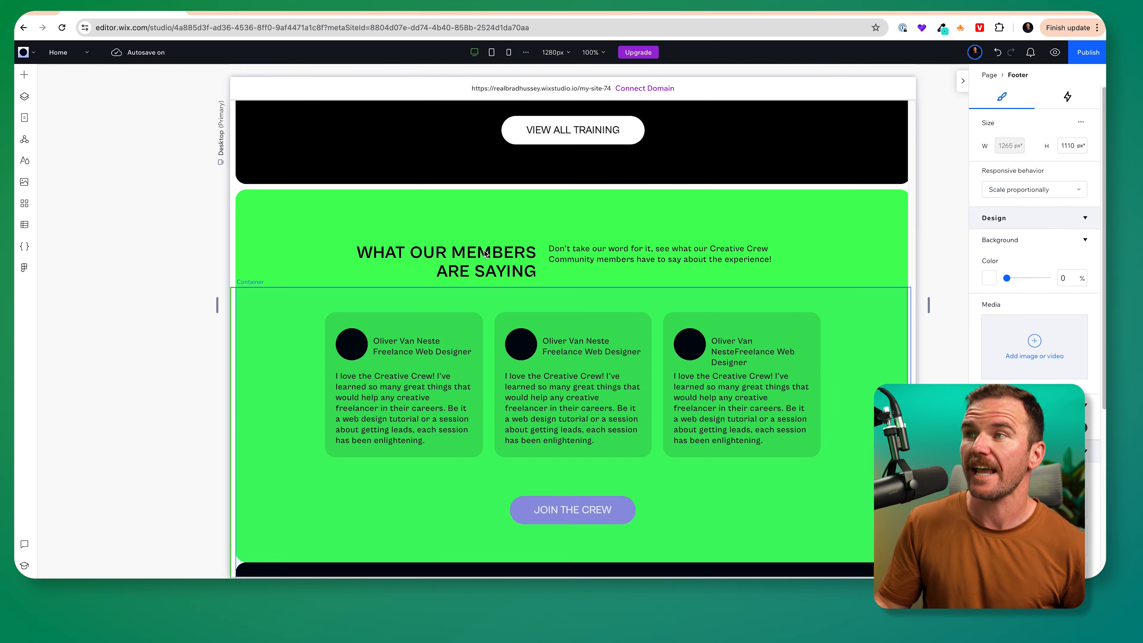
{"action": "scroll", "coordinate": [345, 177], "scroll_direction": "up", "scroll_amount": 5}
{"action": "scroll", "coordinate": [345, 177], "scroll_direction": "up", "scroll_amount": 15}
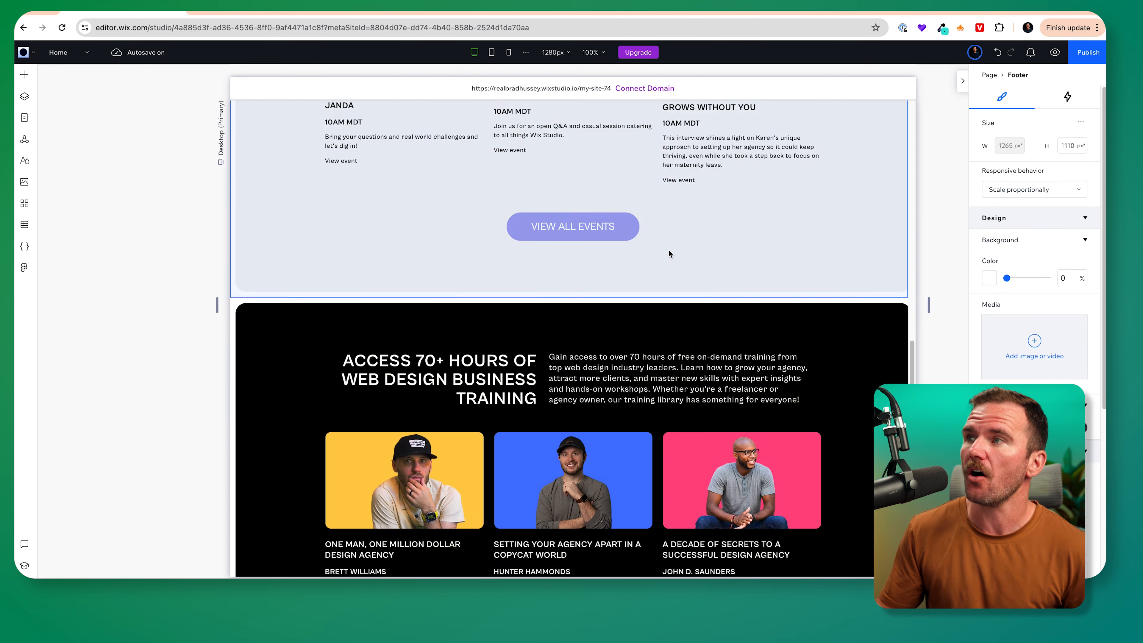
{"action": "scroll", "coordinate": [747, 270], "scroll_direction": "up", "scroll_amount": 15}
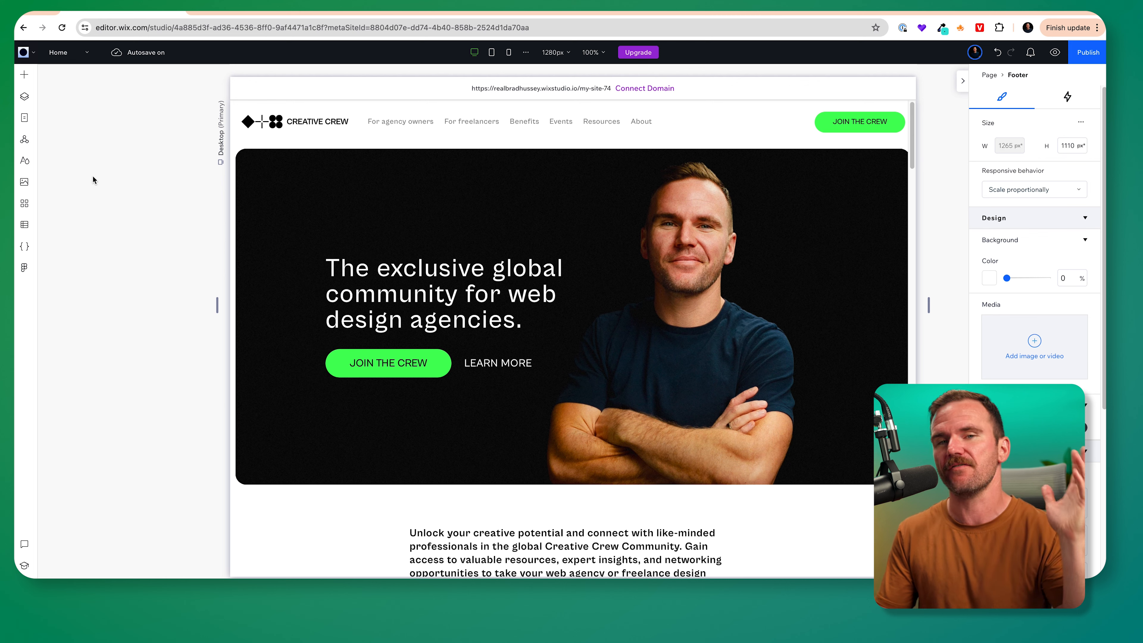
Preview the Home page at desktop size and examine the Hero, Statement, Benefits, About and Events sections
{"action": "left_click", "coordinate": [70, 155]}
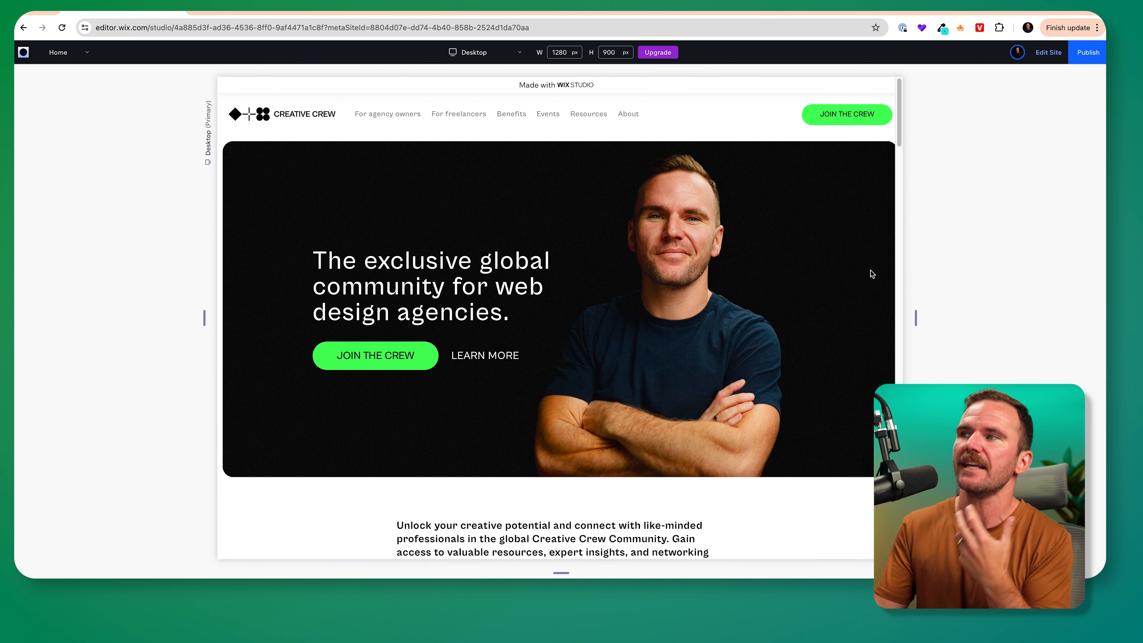
{"action": "scroll", "coordinate": [818, 239], "scroll_direction": "down", "scroll_amount": 8}
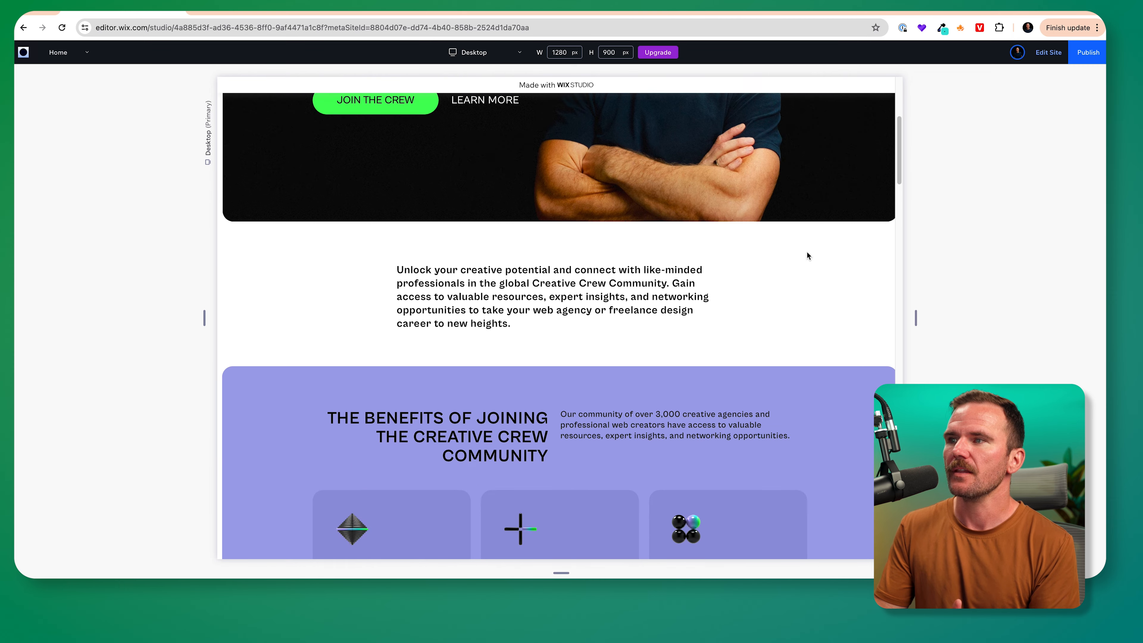
{"action": "scroll", "coordinate": [804, 255], "scroll_direction": "down", "scroll_amount": 2}
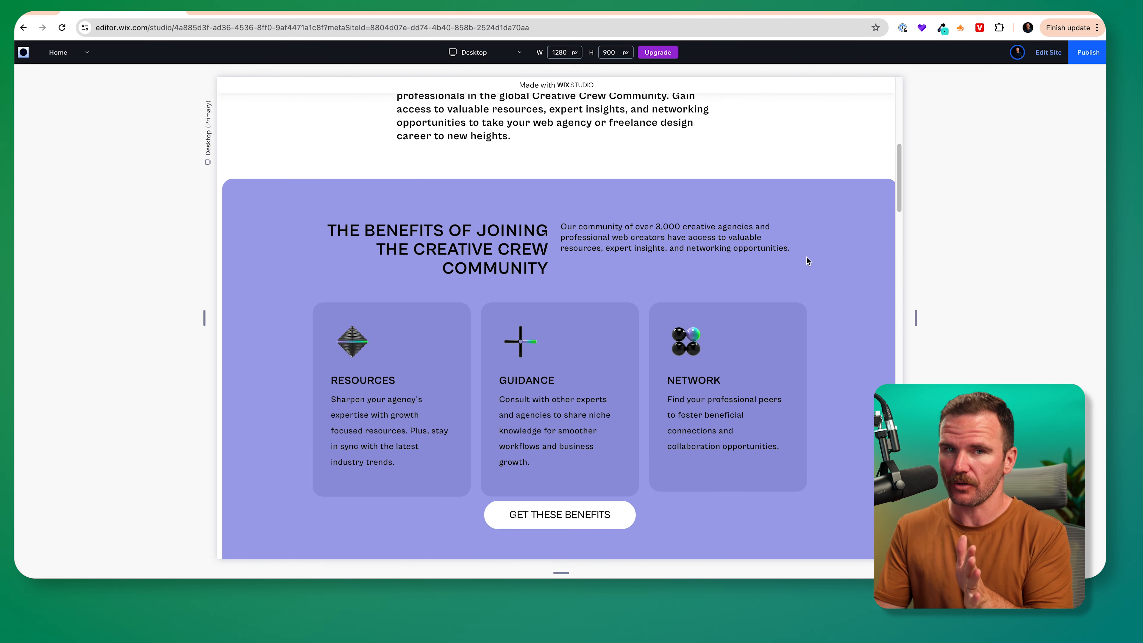
{"action": "scroll", "coordinate": [806, 258], "scroll_direction": "down", "scroll_amount": 2}
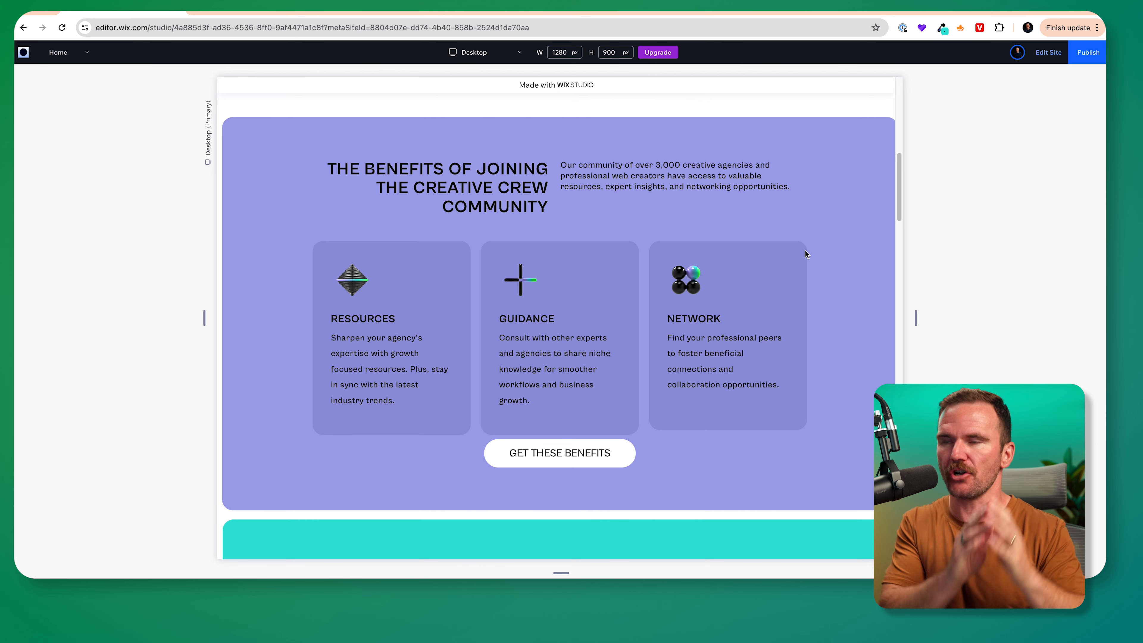
{"action": "scroll", "coordinate": [429, 244], "scroll_direction": "down", "scroll_amount": 4}
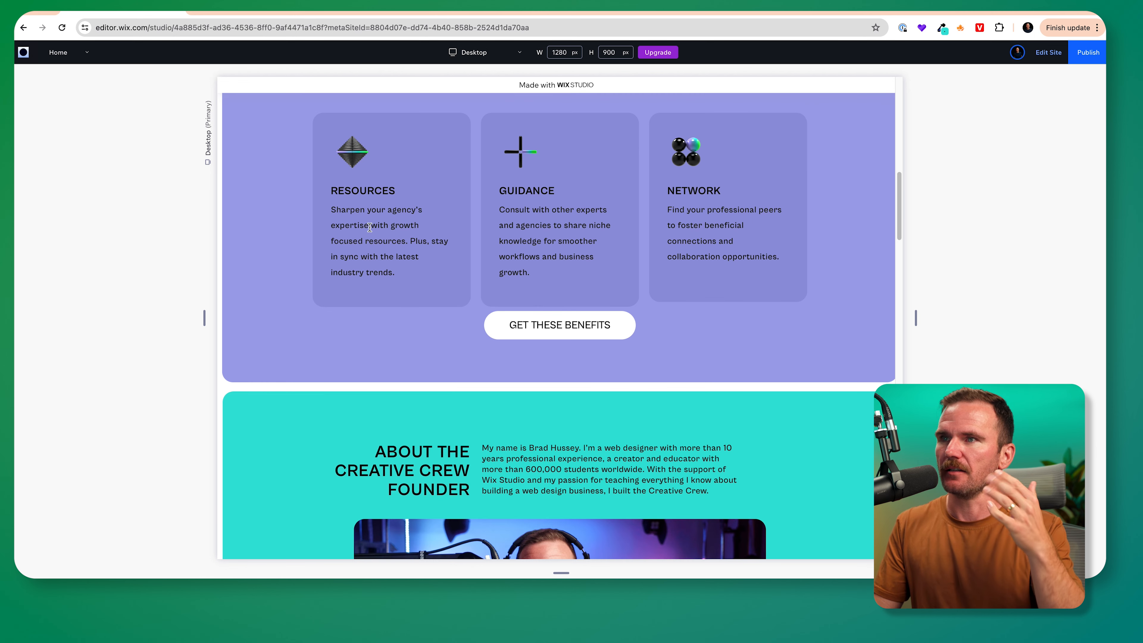
{"action": "scroll", "coordinate": [716, 315], "scroll_direction": "down", "scroll_amount": 1}
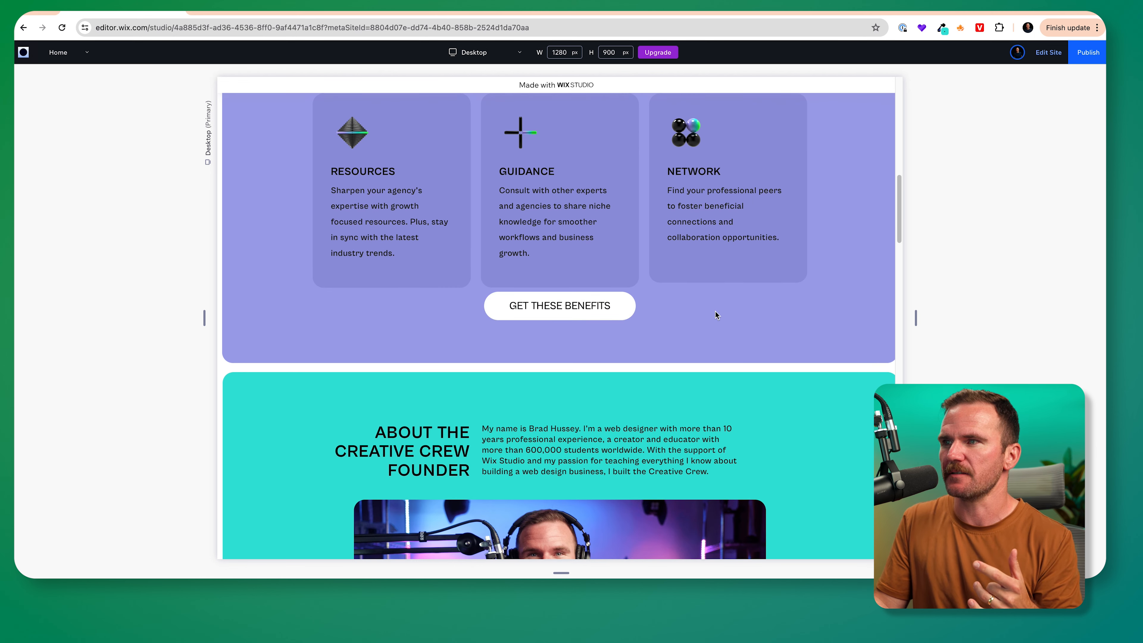
{"action": "scroll", "coordinate": [715, 311], "scroll_direction": "down", "scroll_amount": 15}
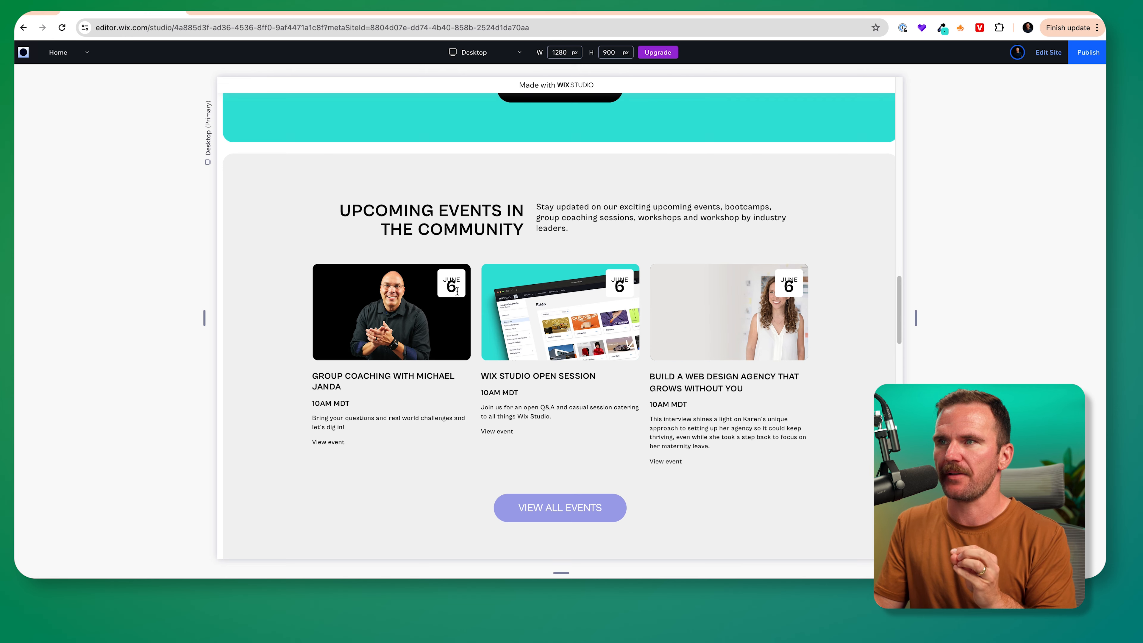
{"action": "scroll", "coordinate": [457, 292], "scroll_direction": "down", "scroll_amount": 2}
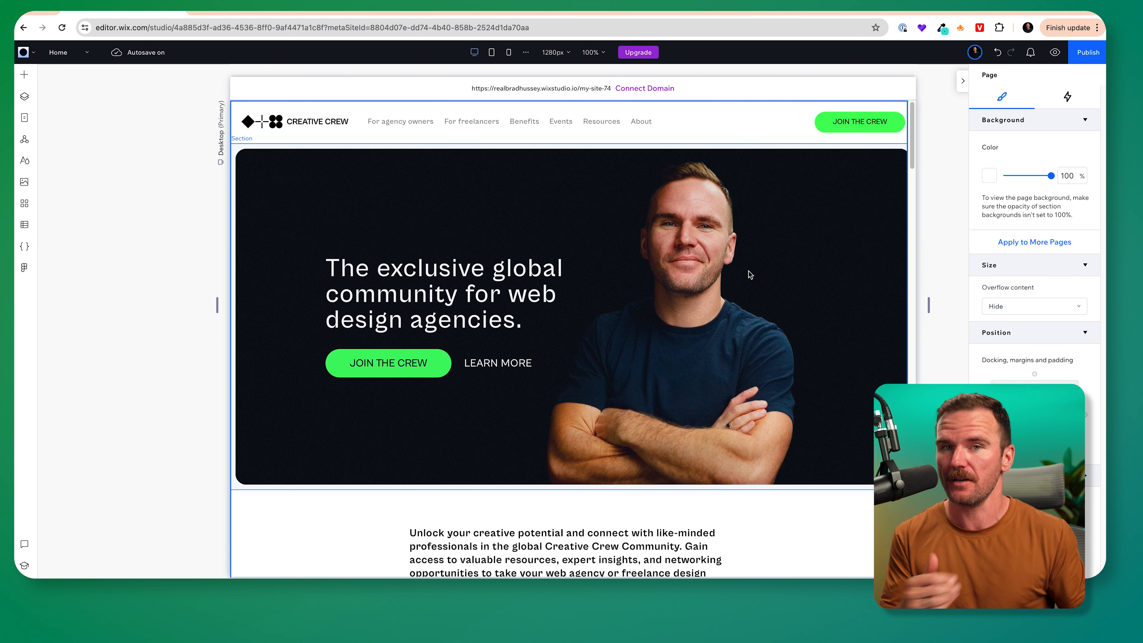
Switch to Figma, close the Figma to Wix Studio plugin and bring the Testimonials frame into close view
{"action": "key", "text": "super+Tab"}
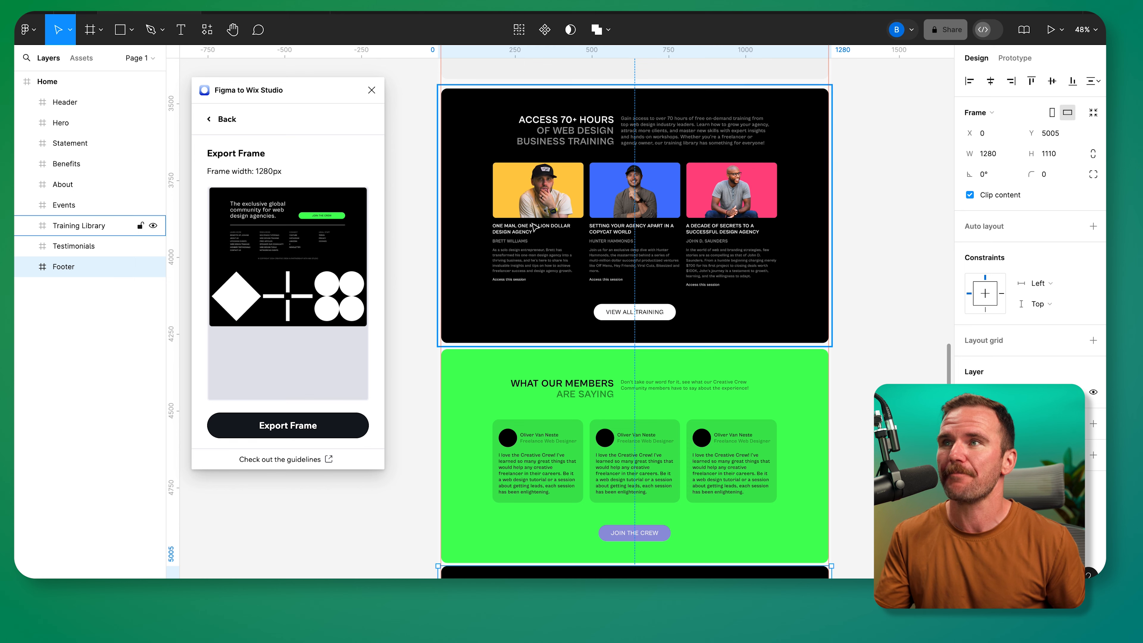
{"action": "left_click", "coordinate": [371, 90]}
{"action": "left_click", "coordinate": [538, 352]}
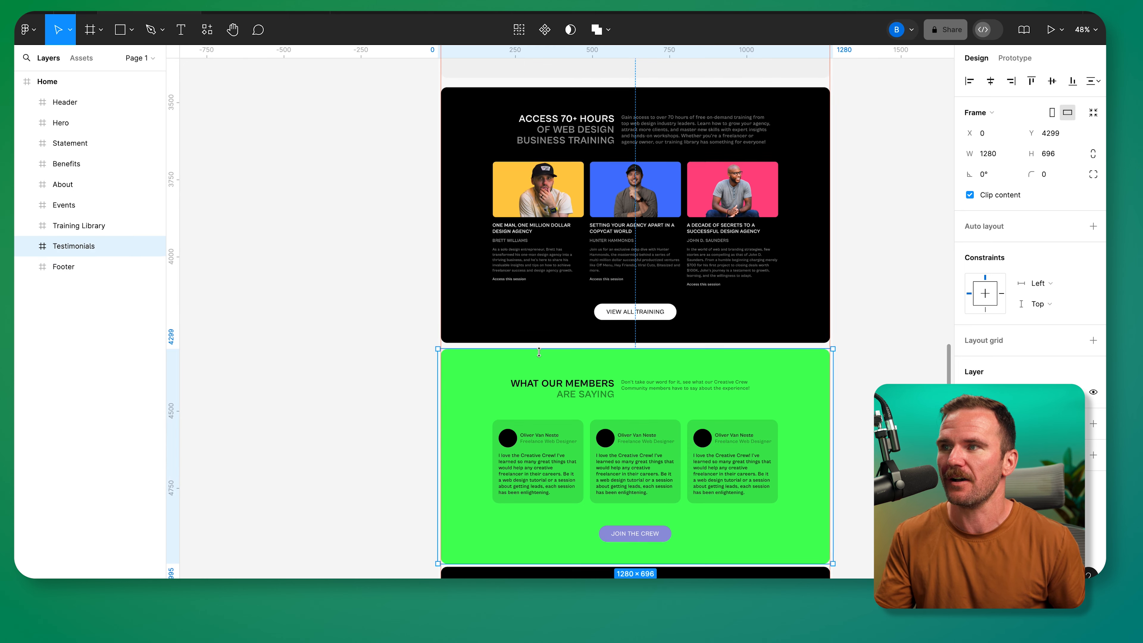
{"action": "scroll", "coordinate": [538, 352], "scroll_direction": "up", "scroll_amount": 5}
{"action": "scroll", "coordinate": [535, 342], "scroll_direction": "down", "scroll_amount": 3}
{"action": "left_click", "coordinate": [522, 317]}
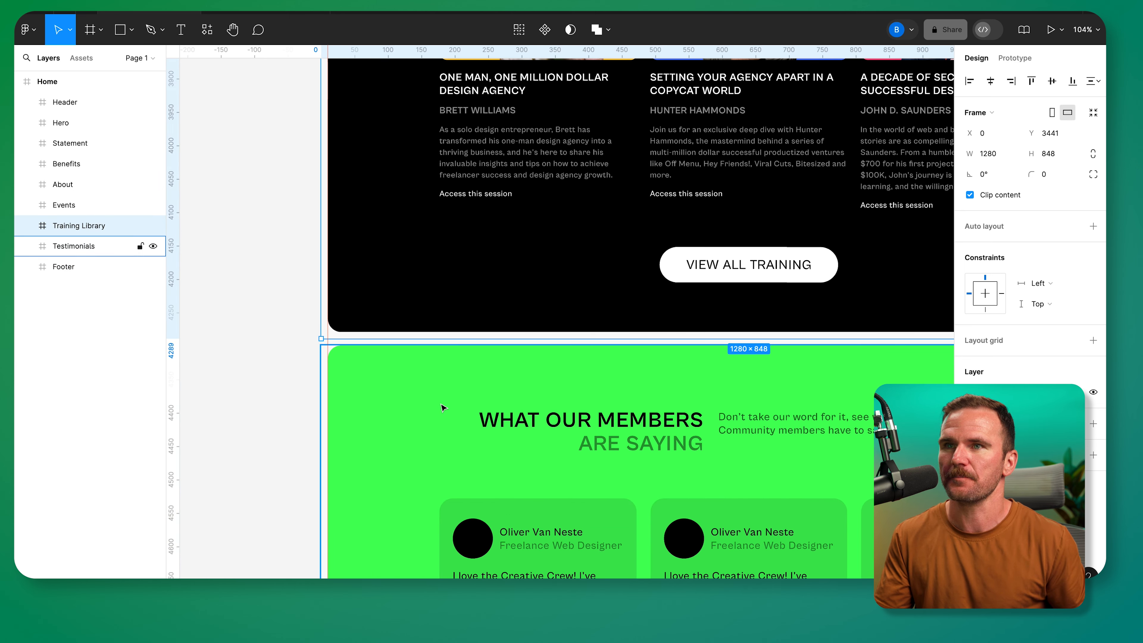
{"action": "scroll", "coordinate": [442, 408], "scroll_direction": "down", "scroll_amount": 6}
{"action": "scroll", "coordinate": [527, 378], "scroll_direction": "right", "scroll_amount": 4}
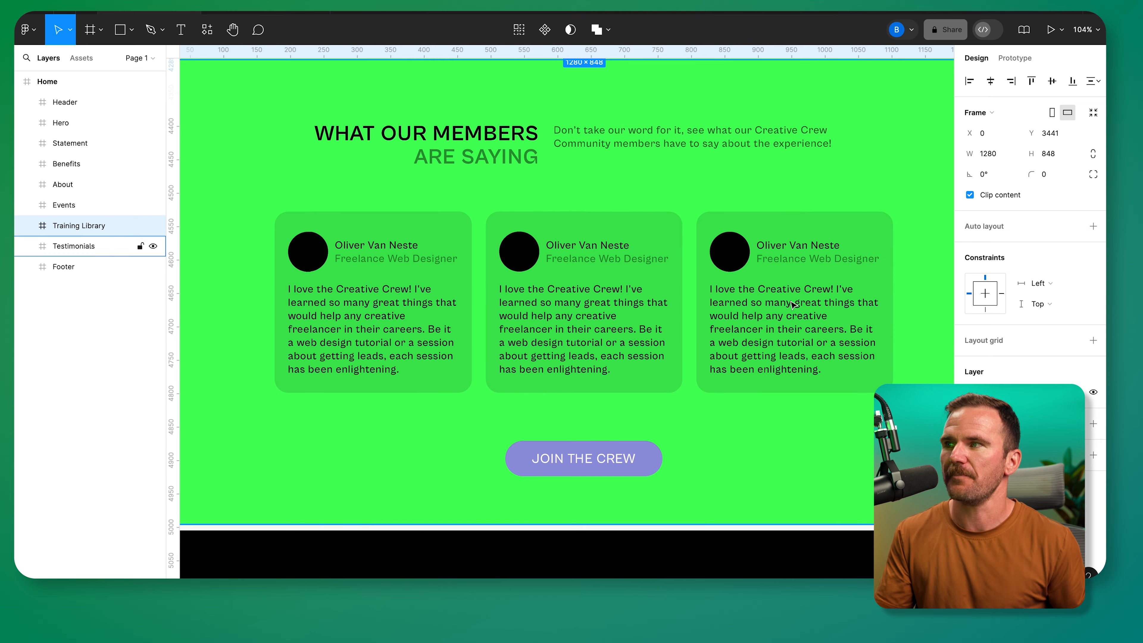
Inspect how the Testimonials frame is built by selecting its auto layout content frame and its green background rectangle
{"action": "left_click", "coordinate": [793, 305]}
{"action": "left_click", "coordinate": [819, 264]}
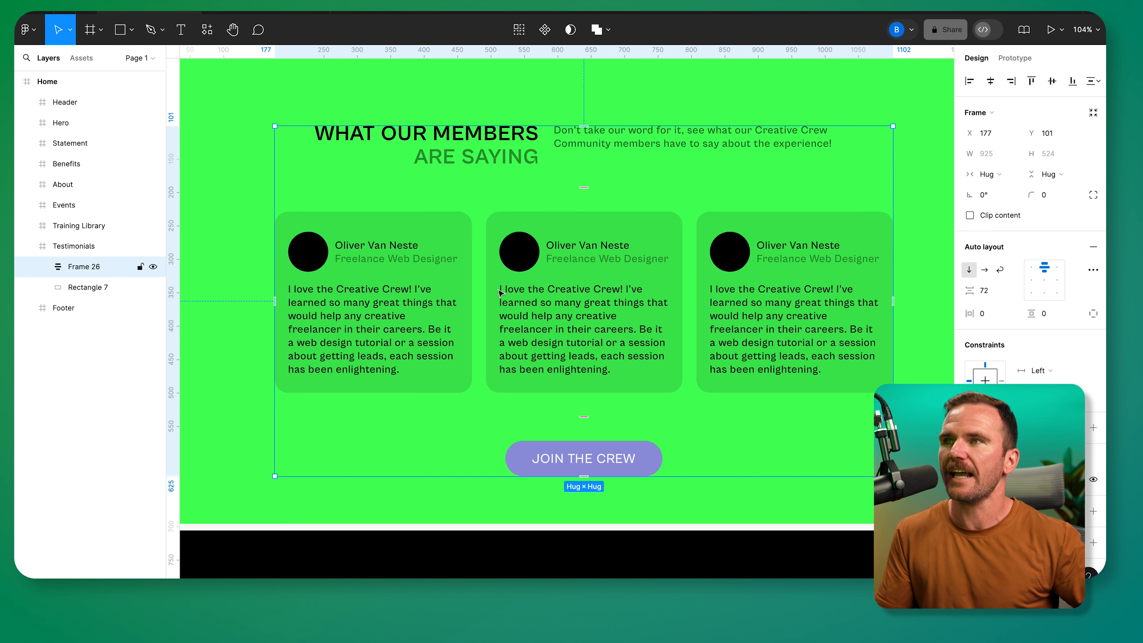
{"action": "left_click", "coordinate": [234, 158]}
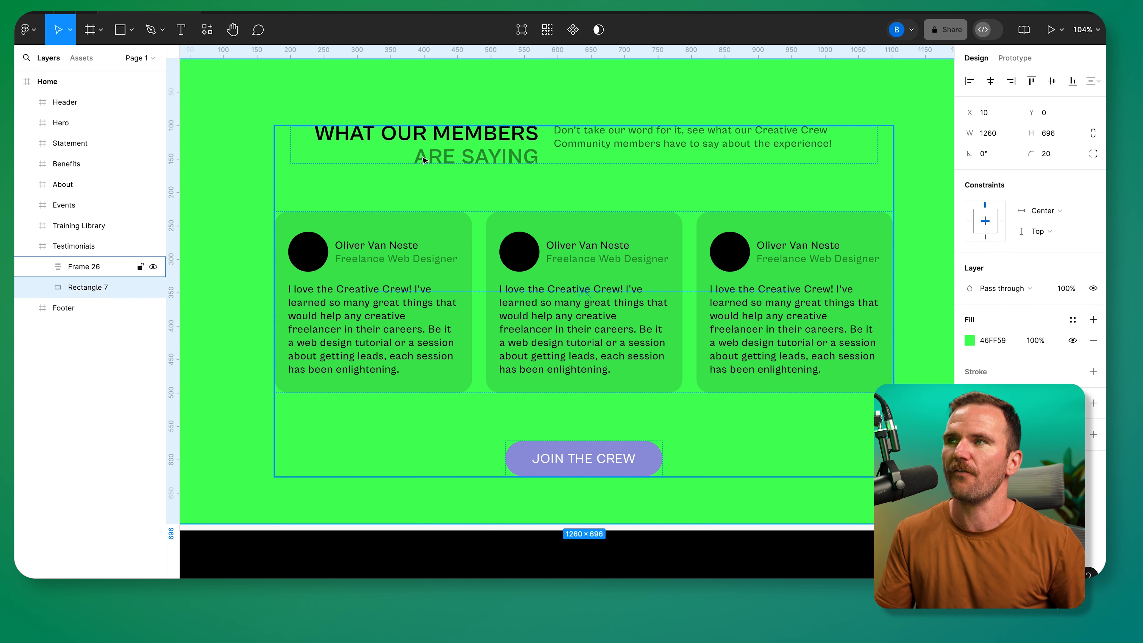
{"action": "left_click", "coordinate": [641, 168]}
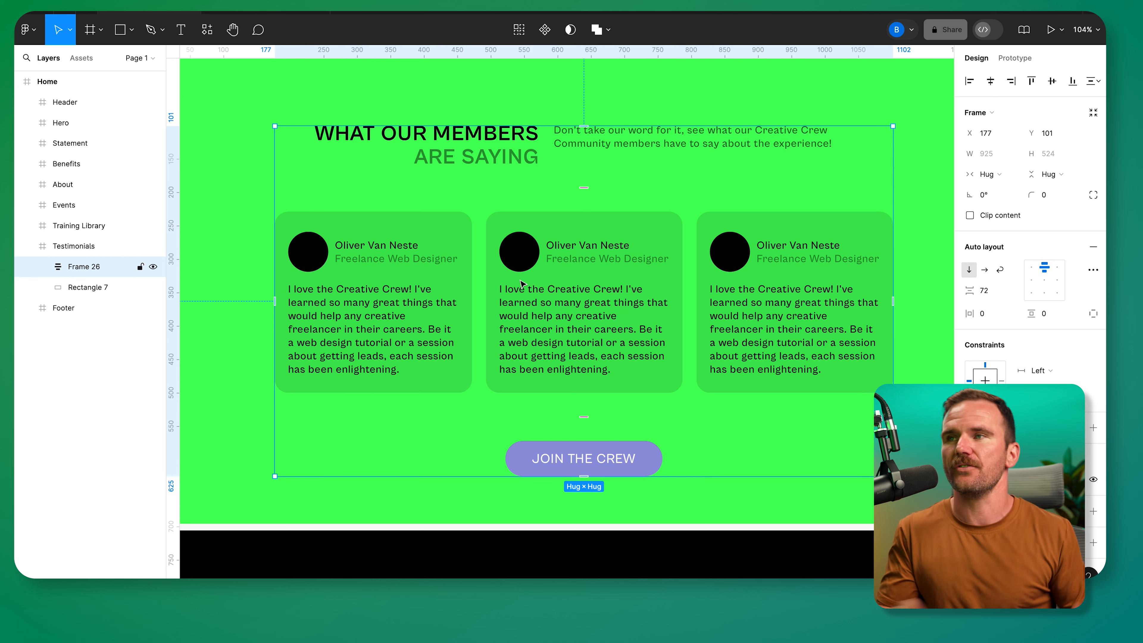
Return to Wix Studio and examine the imported Benefits section's heading, cards and GET THESE BENEFITS button
{"action": "scroll", "coordinate": [492, 209], "scroll_direction": "up", "scroll_amount": 2}
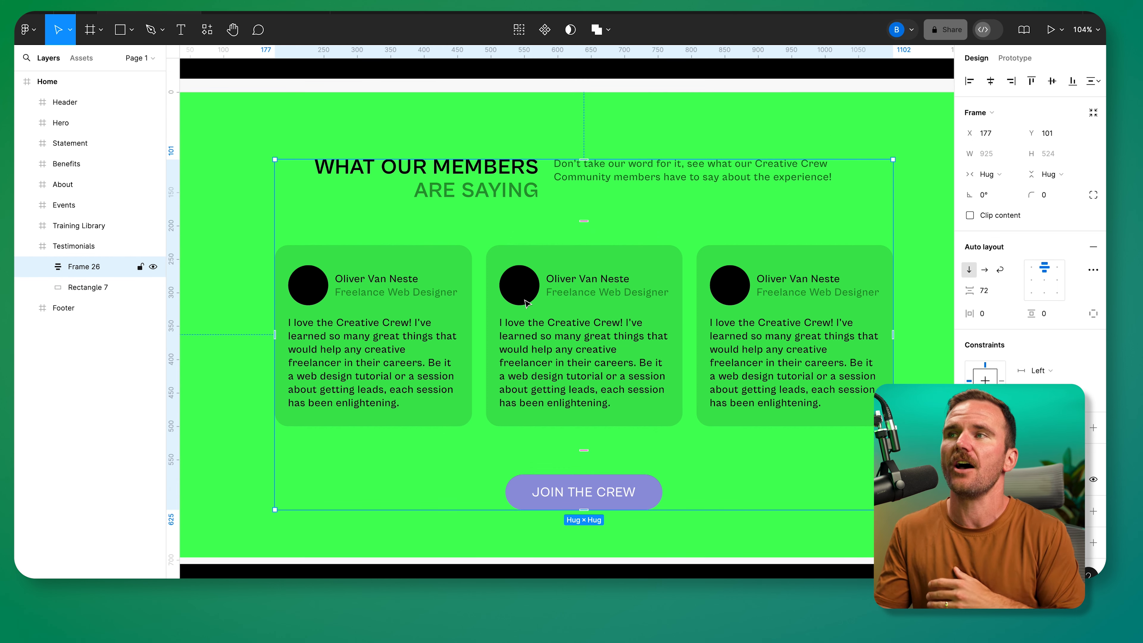
{"action": "scroll", "coordinate": [526, 302], "scroll_direction": "up", "scroll_amount": 10}
{"action": "scroll", "coordinate": [530, 273], "scroll_direction": "up", "scroll_amount": 8}
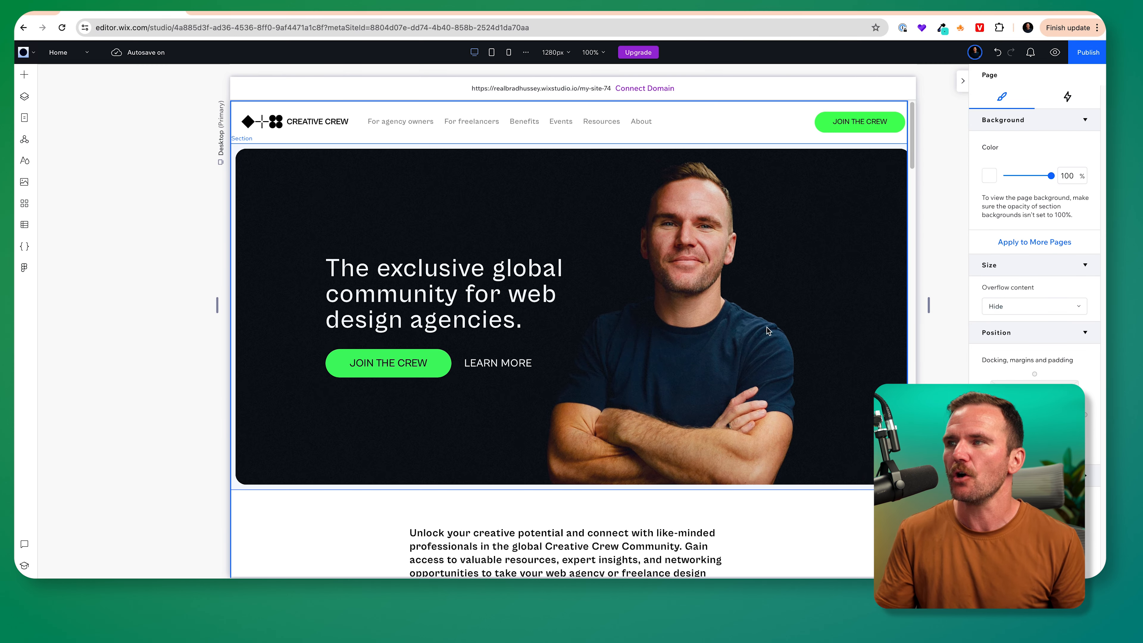
{"action": "scroll", "coordinate": [787, 343], "scroll_direction": "down", "scroll_amount": 5}
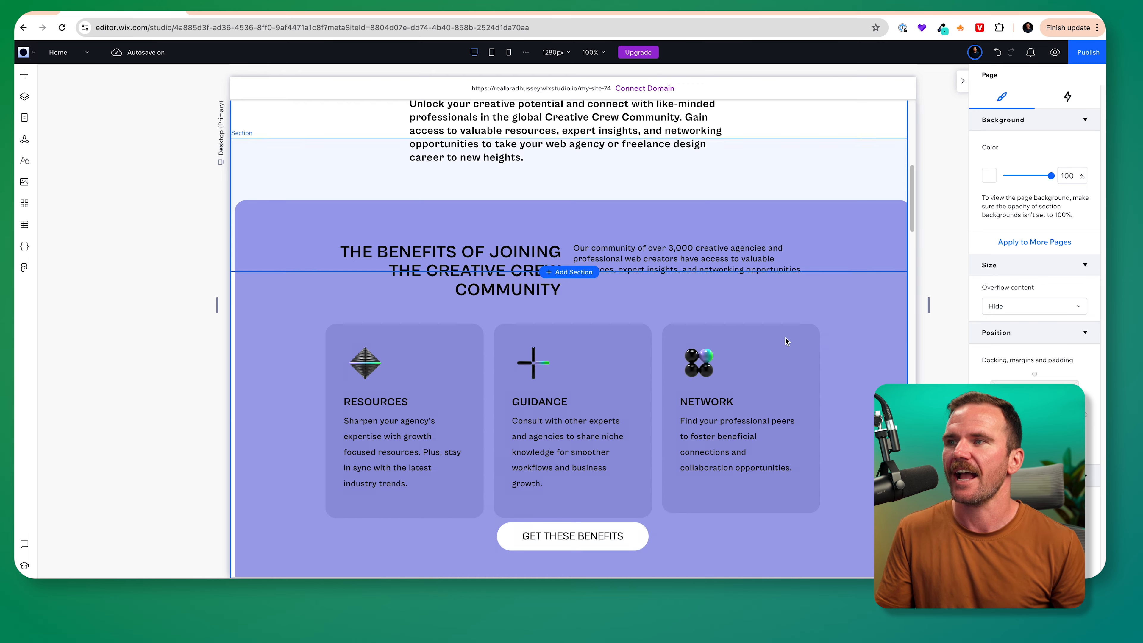
{"action": "scroll", "coordinate": [663, 305], "scroll_direction": "down", "scroll_amount": 2}
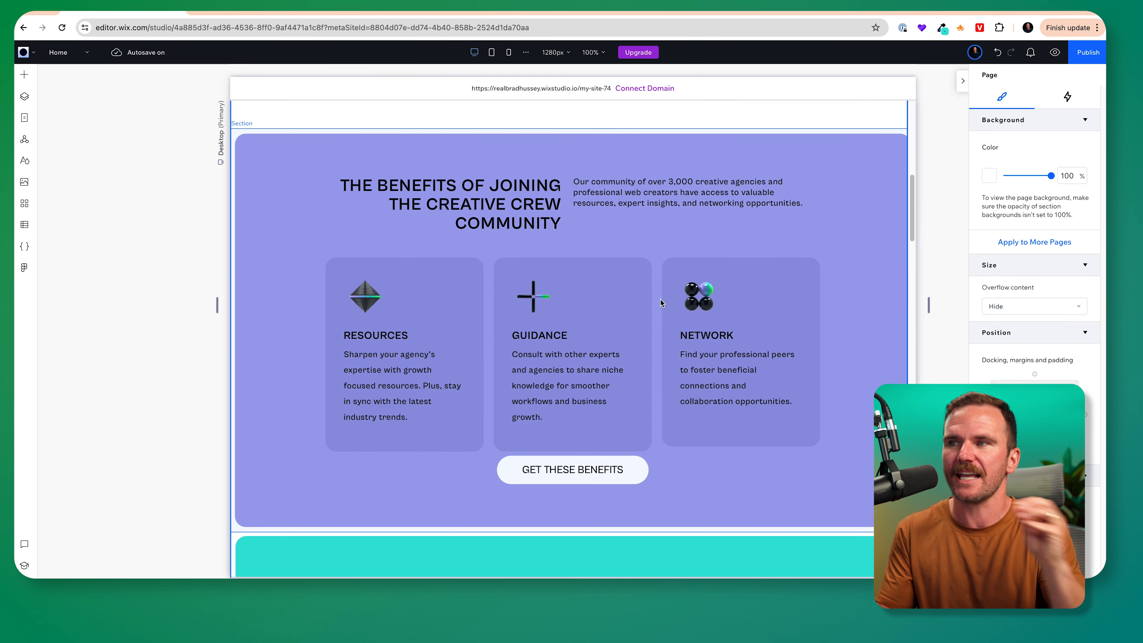
Examine the imported sections from Benefits down to Testimonials, selecting the Benefits section and its container along the way
{"action": "scroll", "coordinate": [590, 252], "scroll_direction": "down", "scroll_amount": 1}
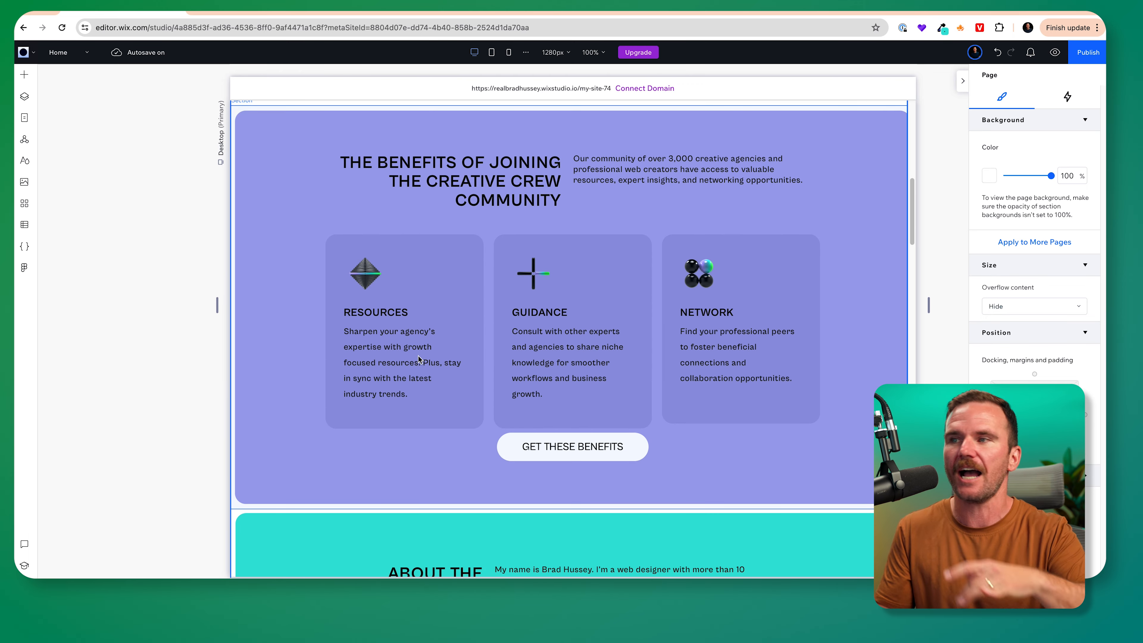
{"action": "scroll", "coordinate": [419, 359], "scroll_direction": "down", "scroll_amount": 2}
{"action": "scroll", "coordinate": [391, 328], "scroll_direction": "down", "scroll_amount": 3}
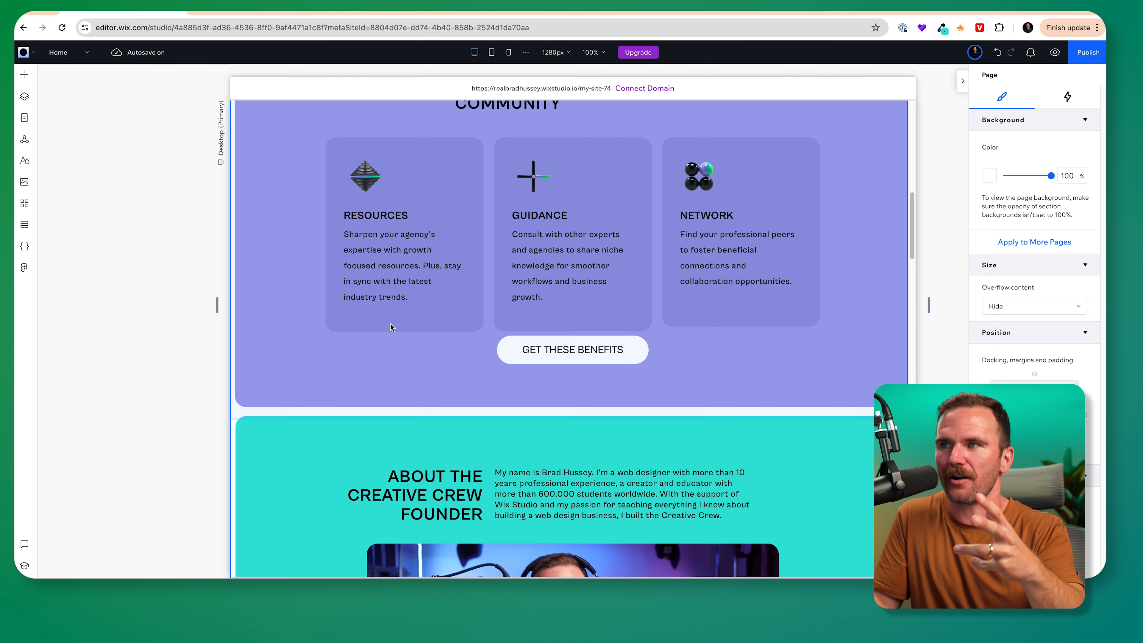
{"action": "scroll", "coordinate": [612, 341], "scroll_direction": "down", "scroll_amount": 1}
{"action": "left_click", "coordinate": [611, 340]}
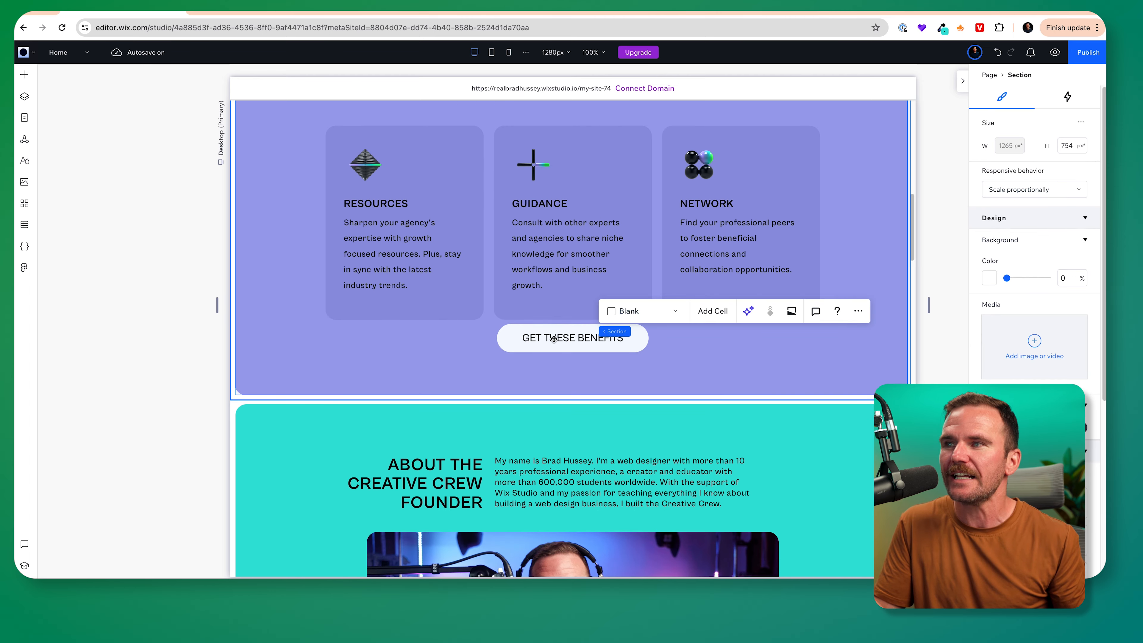
{"action": "left_click", "coordinate": [620, 340]}
{"action": "scroll", "coordinate": [717, 359], "scroll_direction": "down", "scroll_amount": 6}
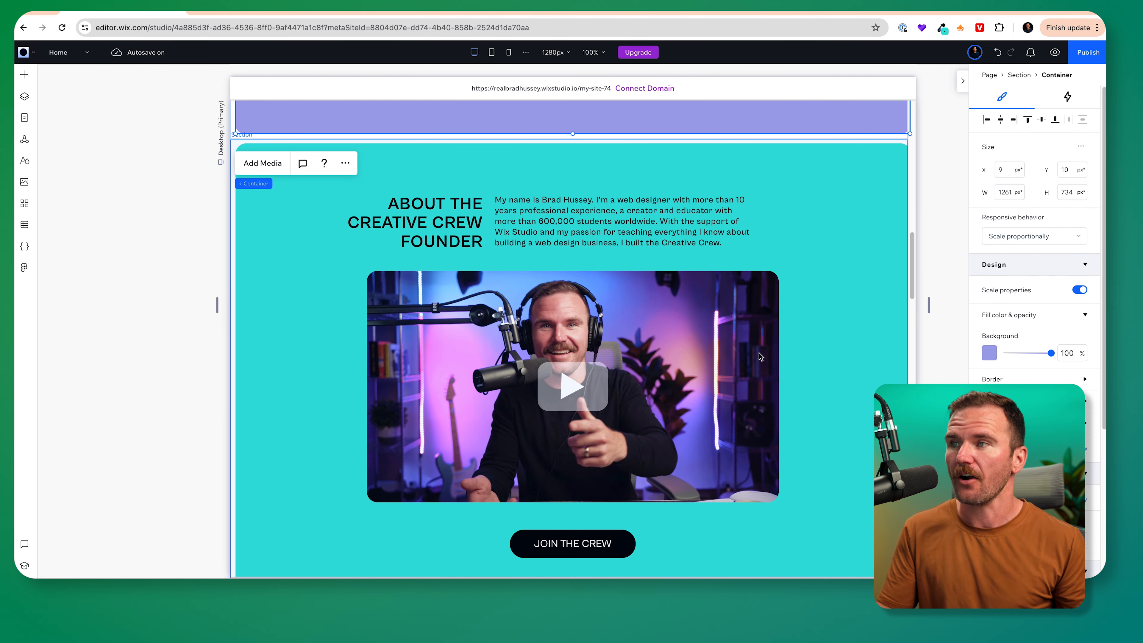
{"action": "scroll", "coordinate": [760, 356], "scroll_direction": "down", "scroll_amount": 20}
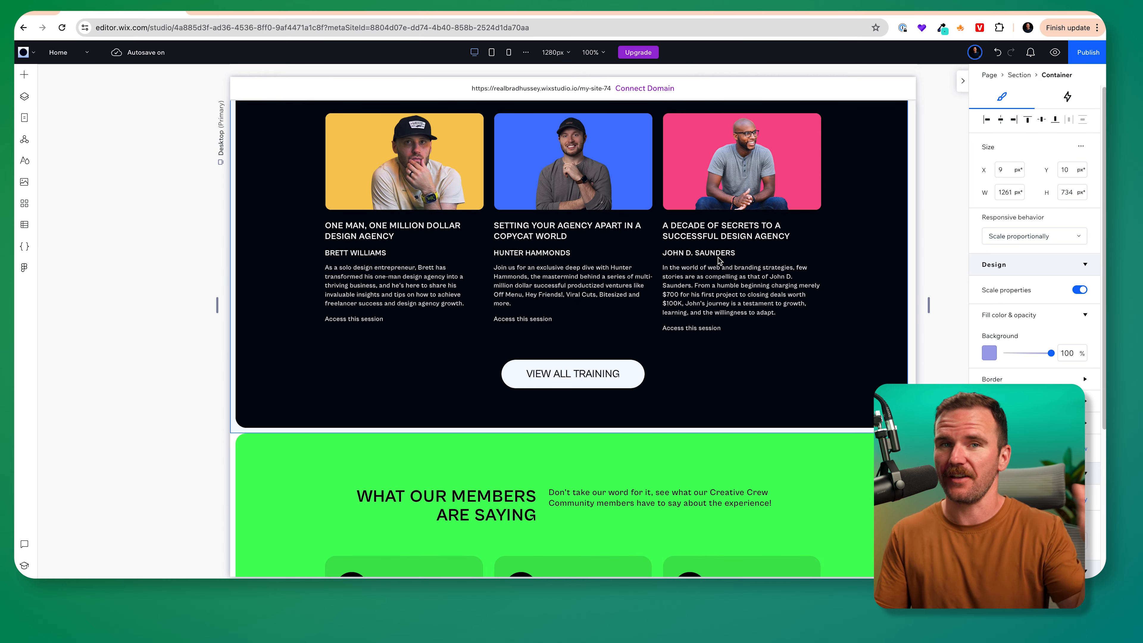
{"action": "scroll", "coordinate": [718, 260], "scroll_direction": "down", "scroll_amount": 6}
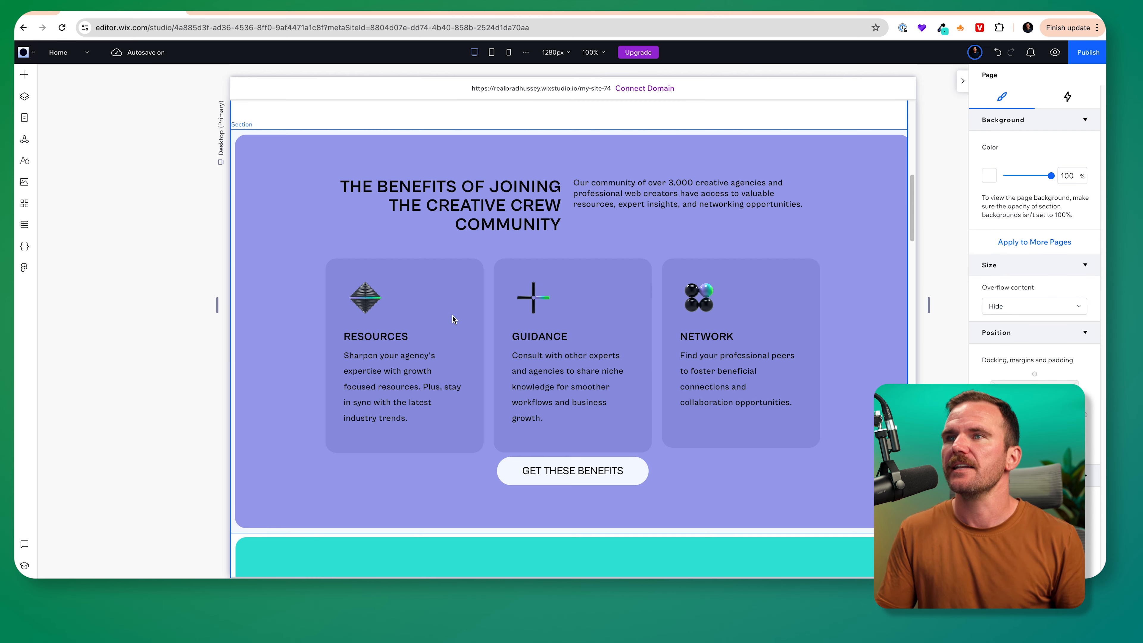
Inspect the Benefits section's cards container and the Resources card stack with the page's layer structure shown
{"action": "scroll", "coordinate": [510, 309], "scroll_direction": "down", "scroll_amount": 1}
{"action": "scroll", "coordinate": [408, 314], "scroll_direction": "up", "scroll_amount": 1}
{"action": "left_click", "coordinate": [384, 345]}
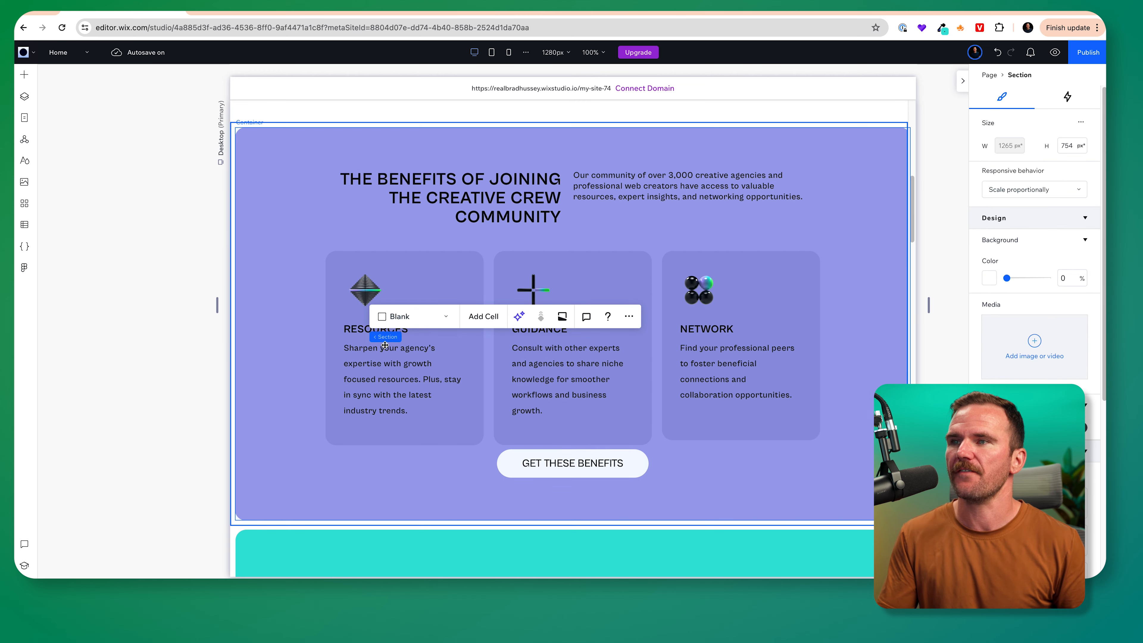
{"action": "left_click", "coordinate": [382, 373]}
{"action": "left_click", "coordinate": [383, 373]}
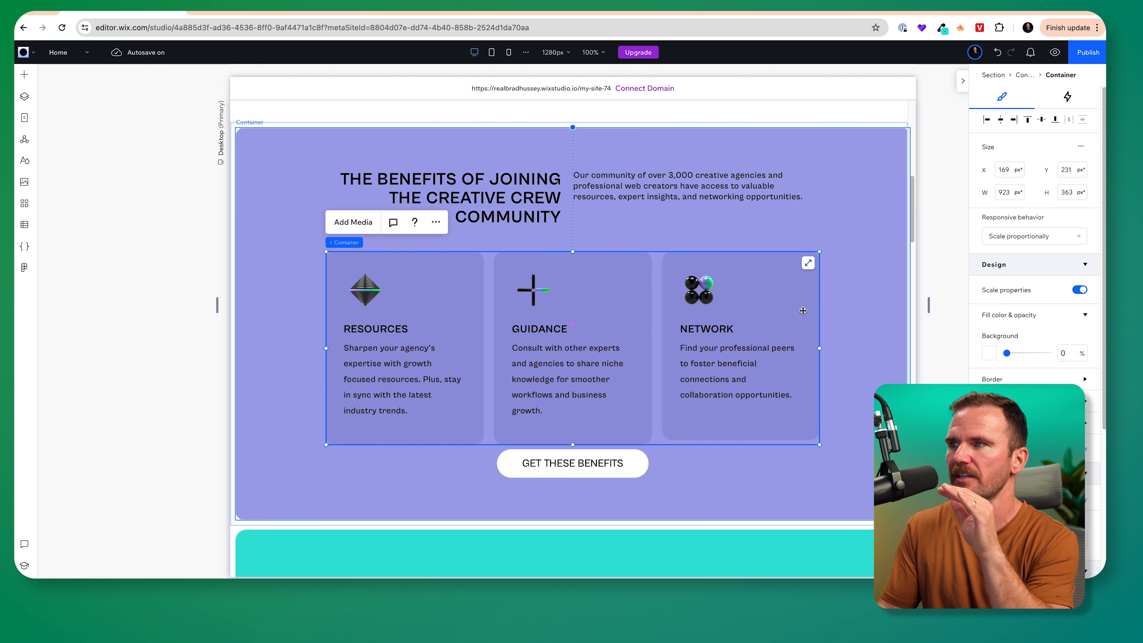
{"action": "left_click", "coordinate": [387, 330]}
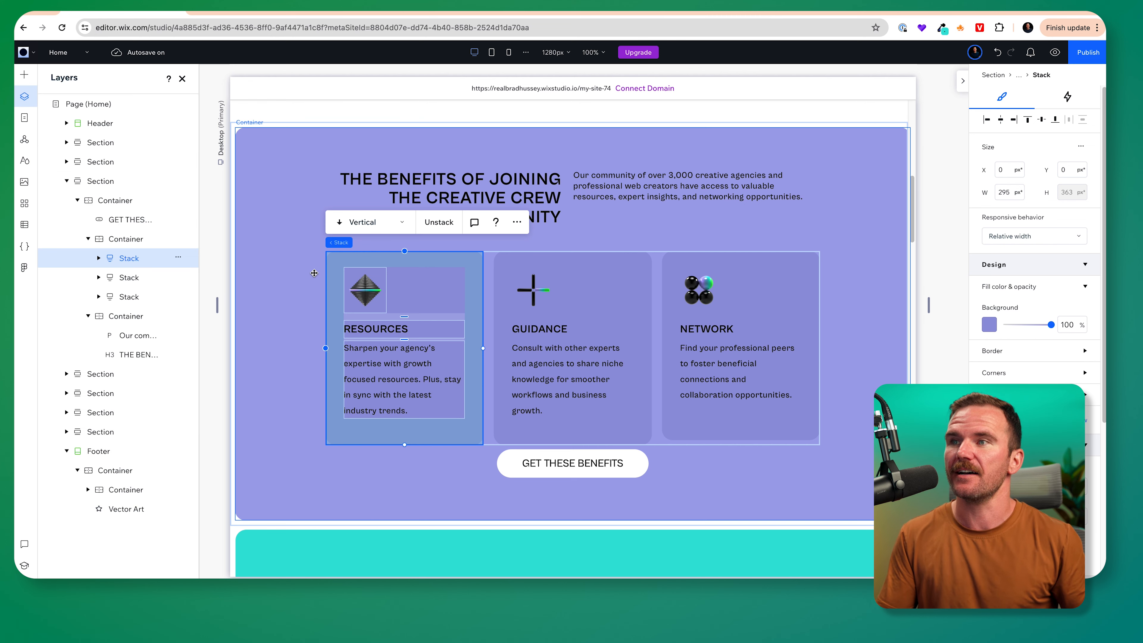
Switch to Figma, find the Benefits frame and select the auto layout frame inside it
{"action": "key", "text": "super+Tab"}
{"action": "key", "text": "super+Tab"}
{"action": "scroll", "coordinate": [537, 309], "scroll_direction": "up", "scroll_amount": 20}
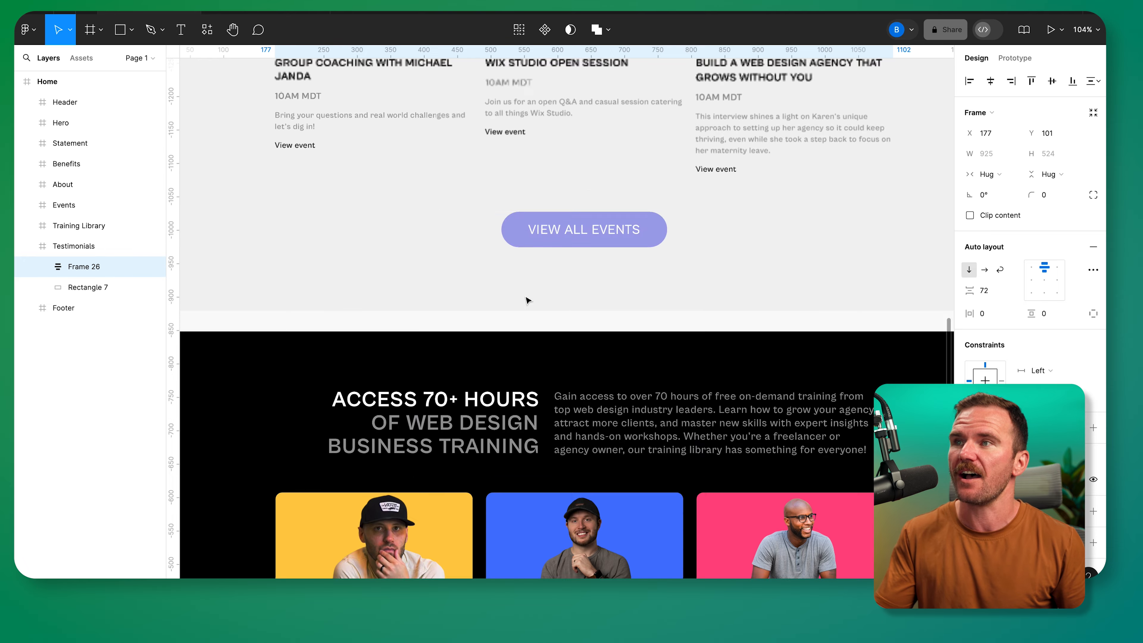
{"action": "scroll", "coordinate": [471, 270], "scroll_direction": "down", "scroll_amount": 5}
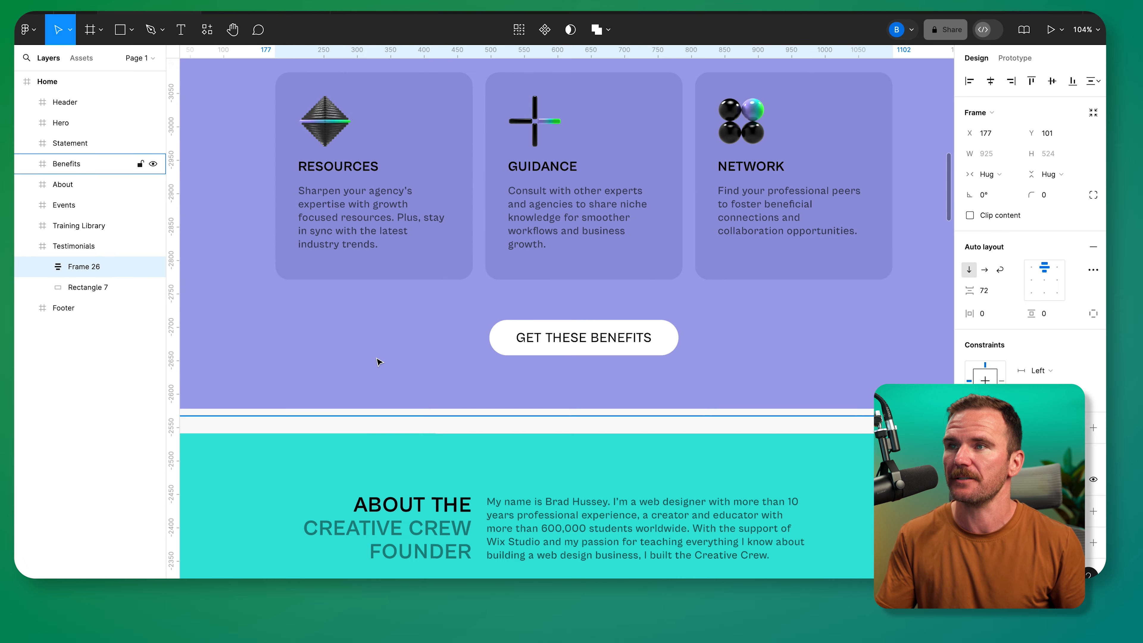
{"action": "scroll", "coordinate": [377, 359], "scroll_direction": "up", "scroll_amount": 3}
{"action": "left_click", "coordinate": [359, 321]}
{"action": "double_click", "coordinate": [325, 291]}
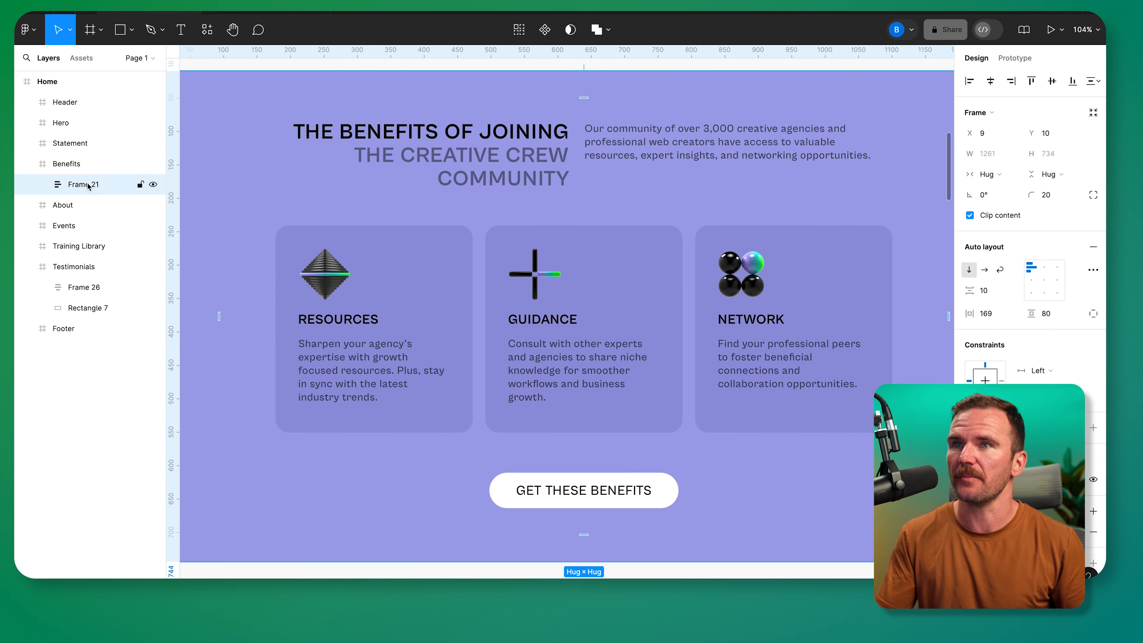
Expand the Benefits frame's nested layers through Frame 21, Frame 20 and Frame 19, and select the Resources card
{"action": "left_click", "coordinate": [47, 185]}
{"action": "left_click", "coordinate": [63, 205]}
{"action": "left_click", "coordinate": [108, 247]}
{"action": "left_click", "coordinate": [78, 246]}
{"action": "left_click", "coordinate": [119, 269]}
{"action": "left_click", "coordinate": [94, 267]}
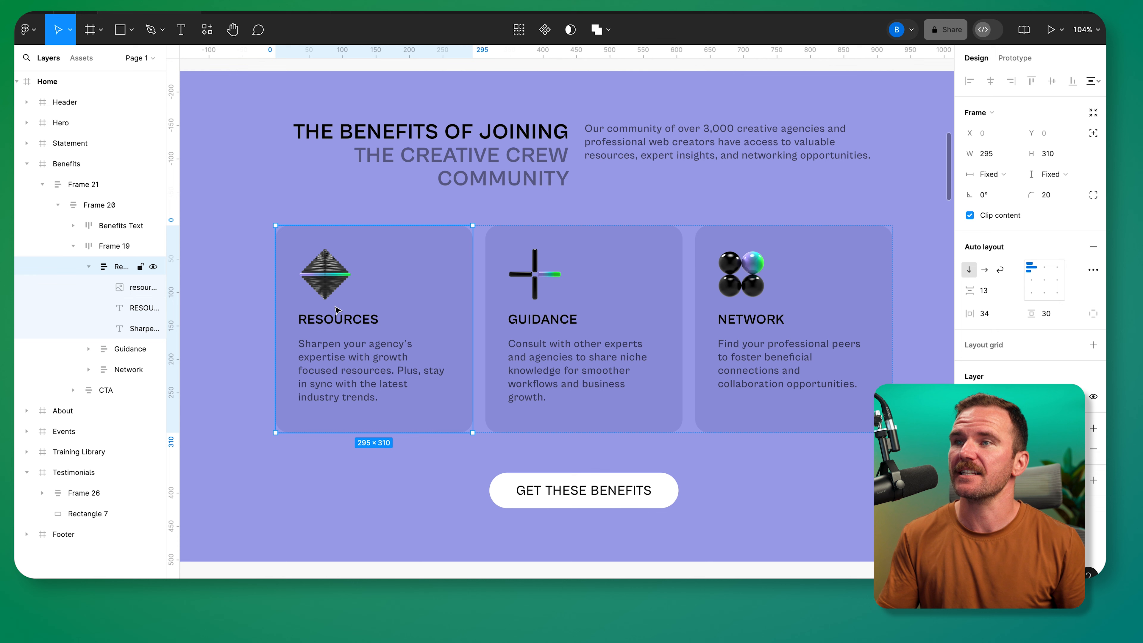
Inspect the Resources card's image, heading and paragraph, and reselect the card to view its auto layout settings
{"action": "double_click", "coordinate": [336, 281]}
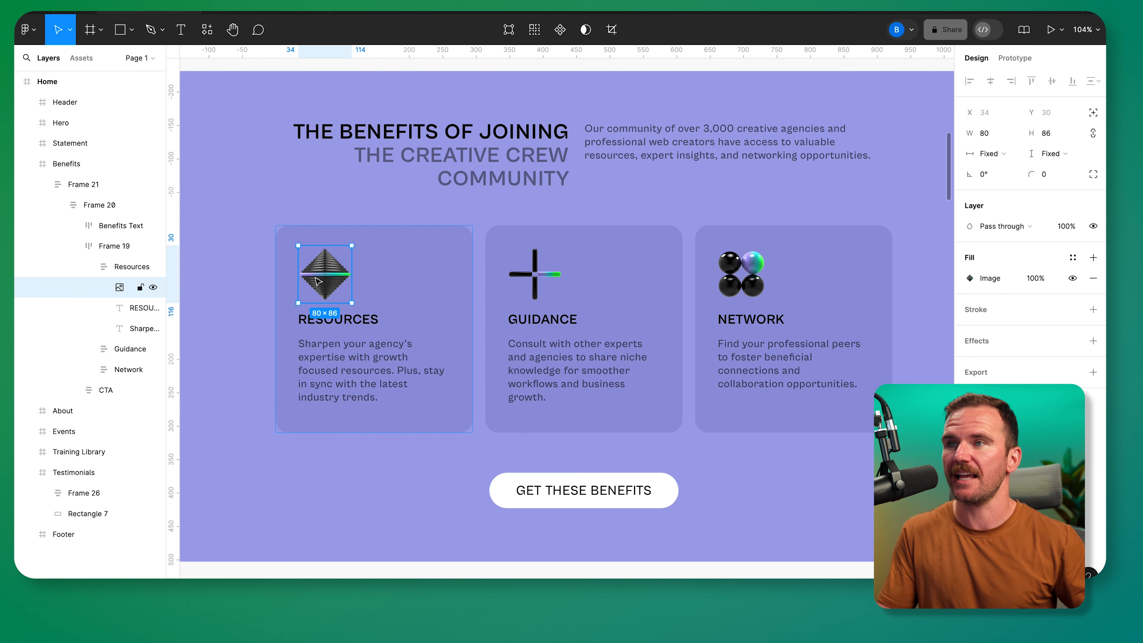
{"action": "left_click", "coordinate": [350, 318]}
{"action": "left_click", "coordinate": [339, 367]}
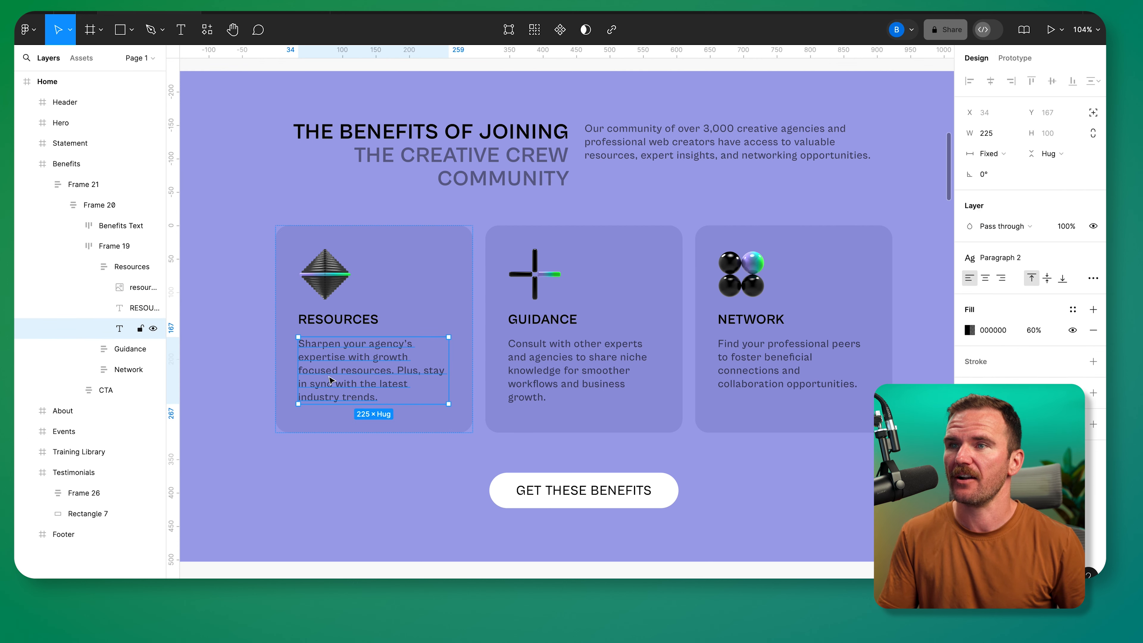
{"action": "left_click", "coordinate": [382, 278]}
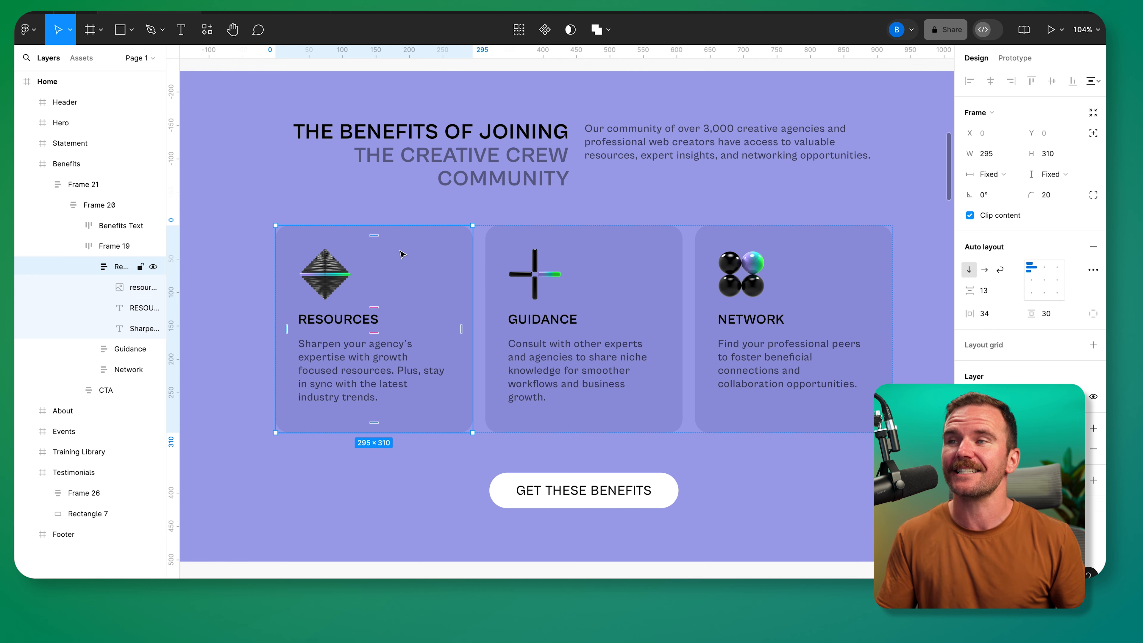
Return to Wix Studio and examine the Resources stack's nested elements and its layout settings
{"action": "key", "text": "super+Tab"}
{"action": "left_click", "coordinate": [457, 305]}
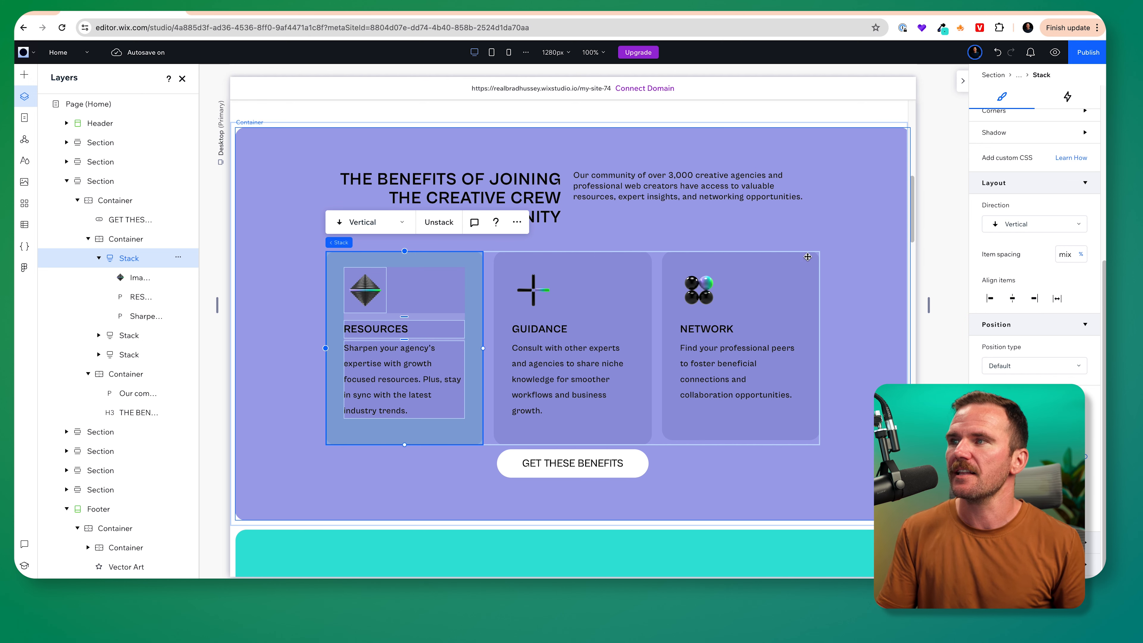
{"action": "left_click", "coordinate": [943, 270]}
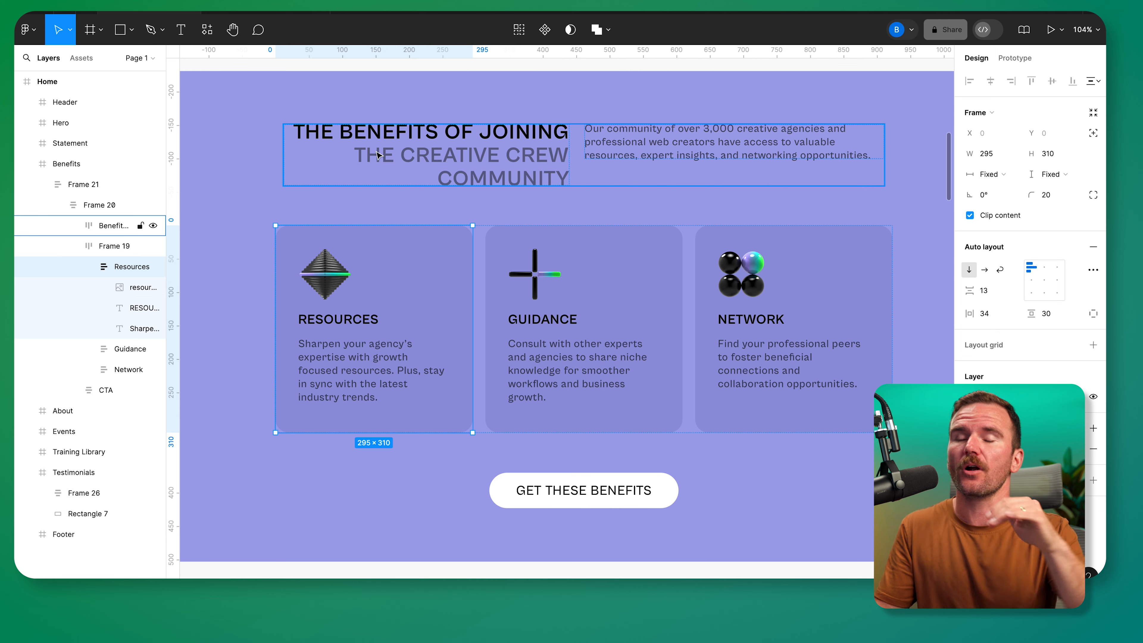
Compare the Benefits heading text frame in Figma with its imported container in Wix Studio
{"action": "left_click", "coordinate": [413, 157]}
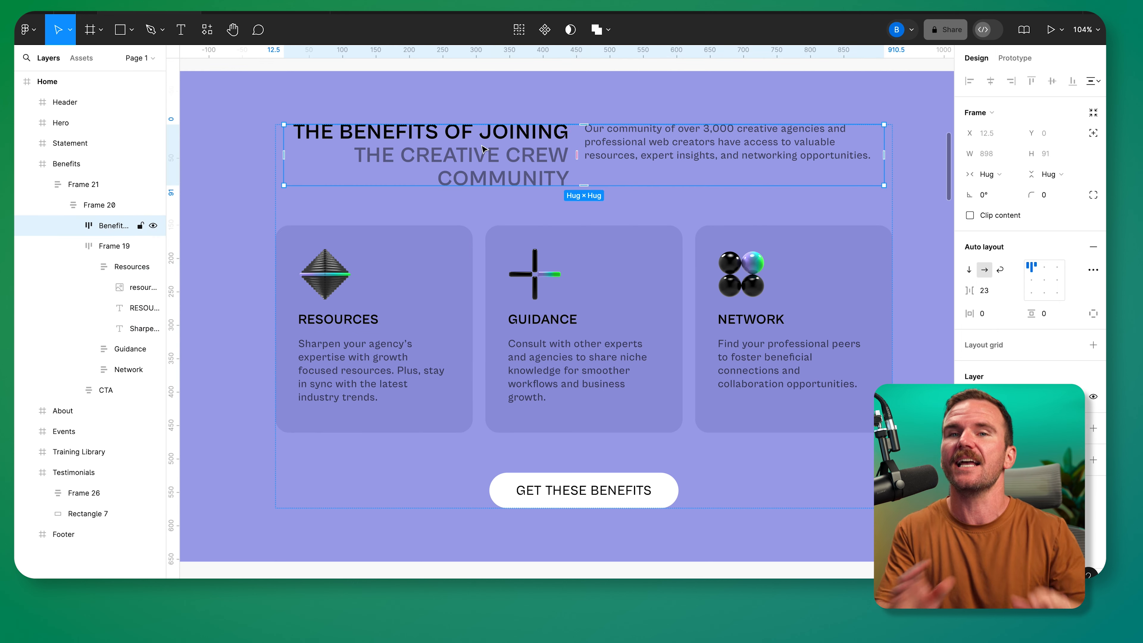
{"action": "key", "text": "super+Tab"}
{"action": "left_click", "coordinate": [559, 186]}
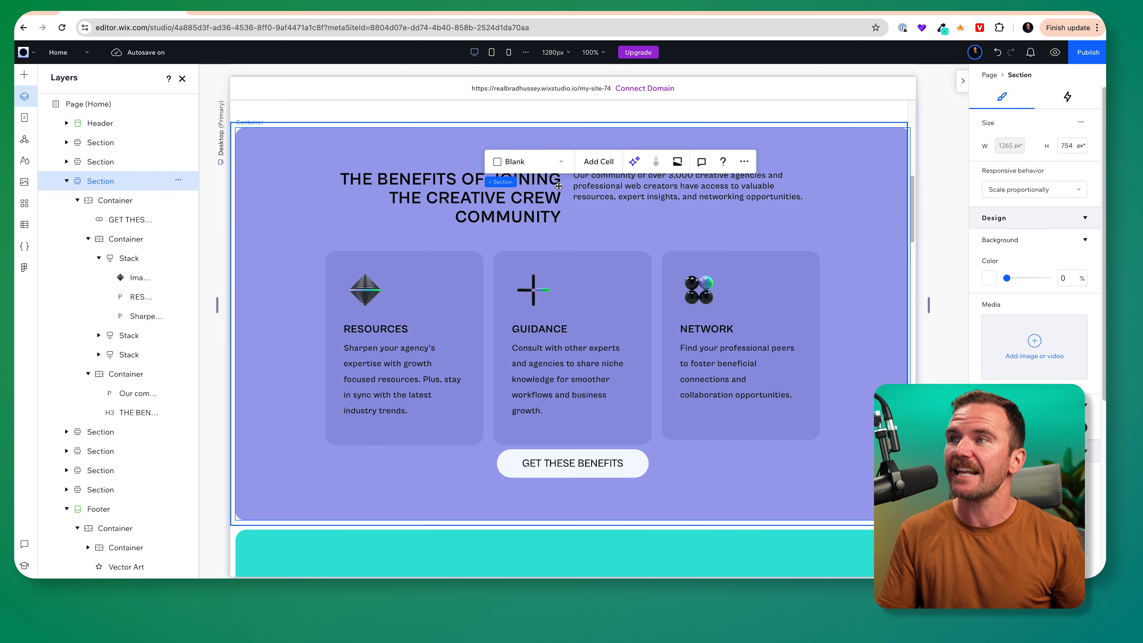
{"action": "left_click", "coordinate": [558, 186]}
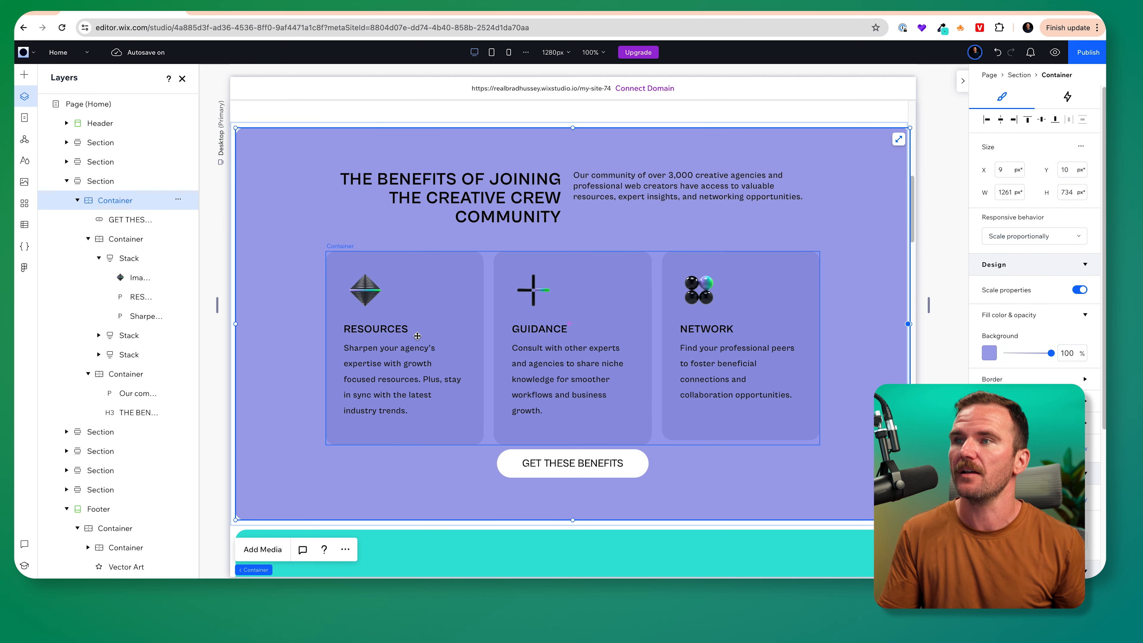
{"action": "left_click", "coordinate": [562, 192]}
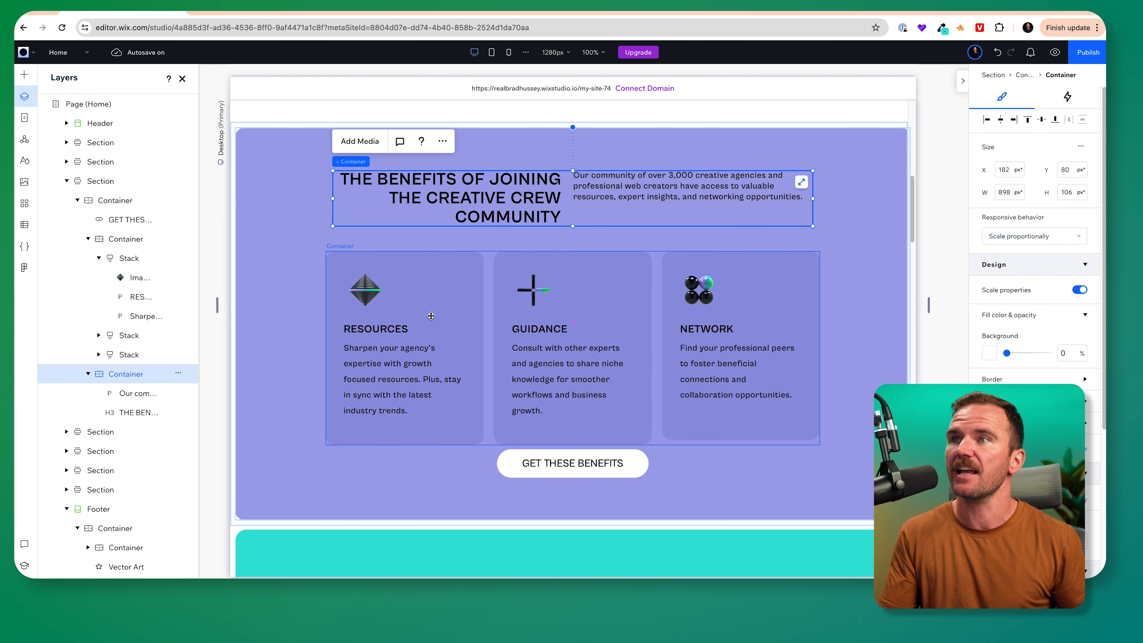
{"action": "left_click", "coordinate": [402, 332]}
{"action": "left_click", "coordinate": [402, 330]}
Review the imported Hero section, switch to Figma and select the Hero's auto layout frame with the headline and buttons
{"action": "scroll", "coordinate": [438, 330], "scroll_direction": "down", "scroll_amount": 10}
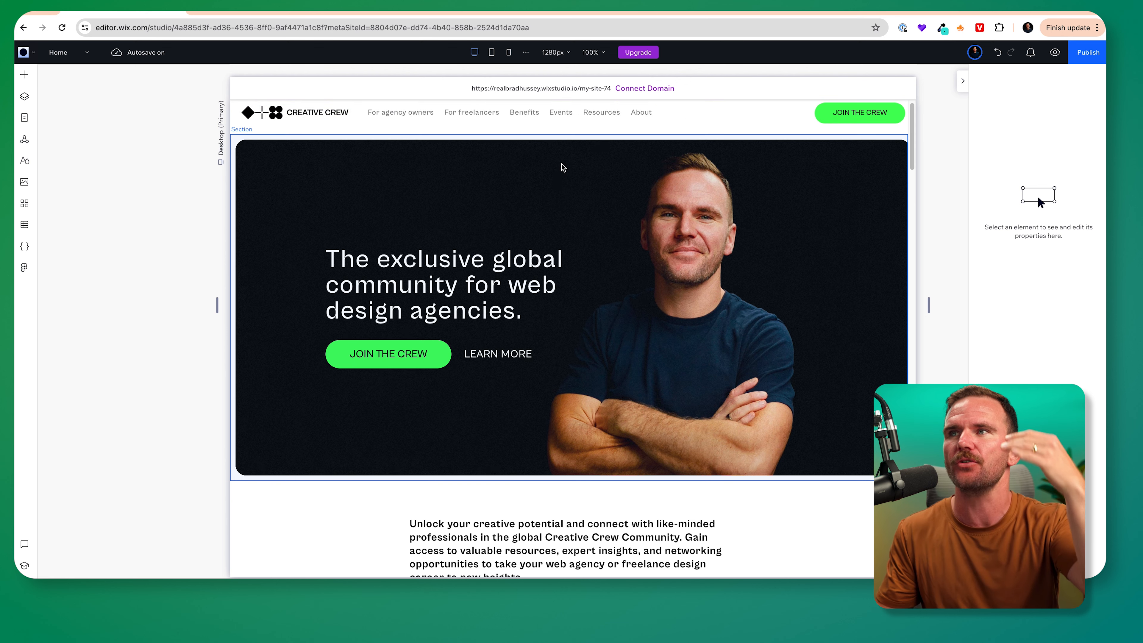
{"action": "scroll", "coordinate": [589, 189], "scroll_direction": "down", "scroll_amount": 2}
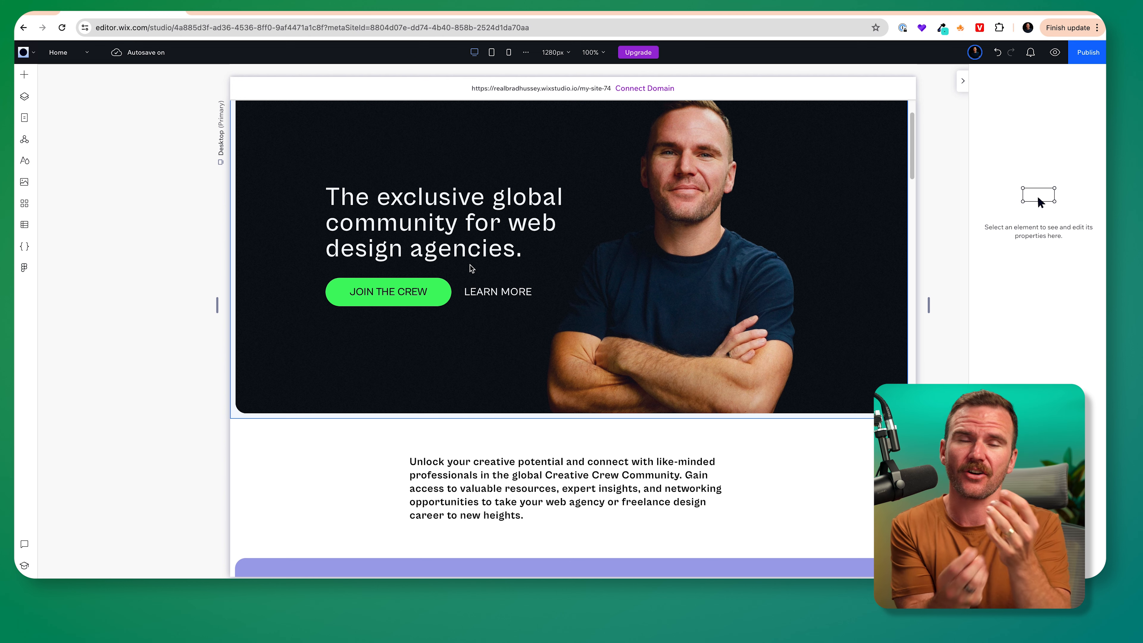
{"action": "key", "text": "super+Tab"}
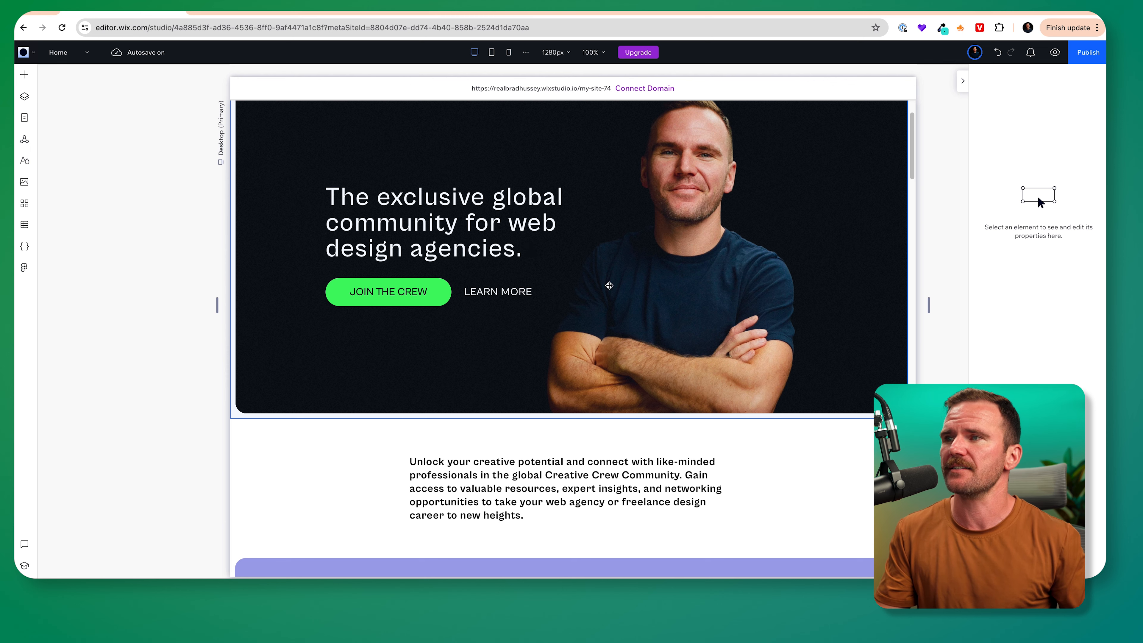
{"action": "key", "text": "super+Tab"}
{"action": "key", "text": "shift+Tab"}
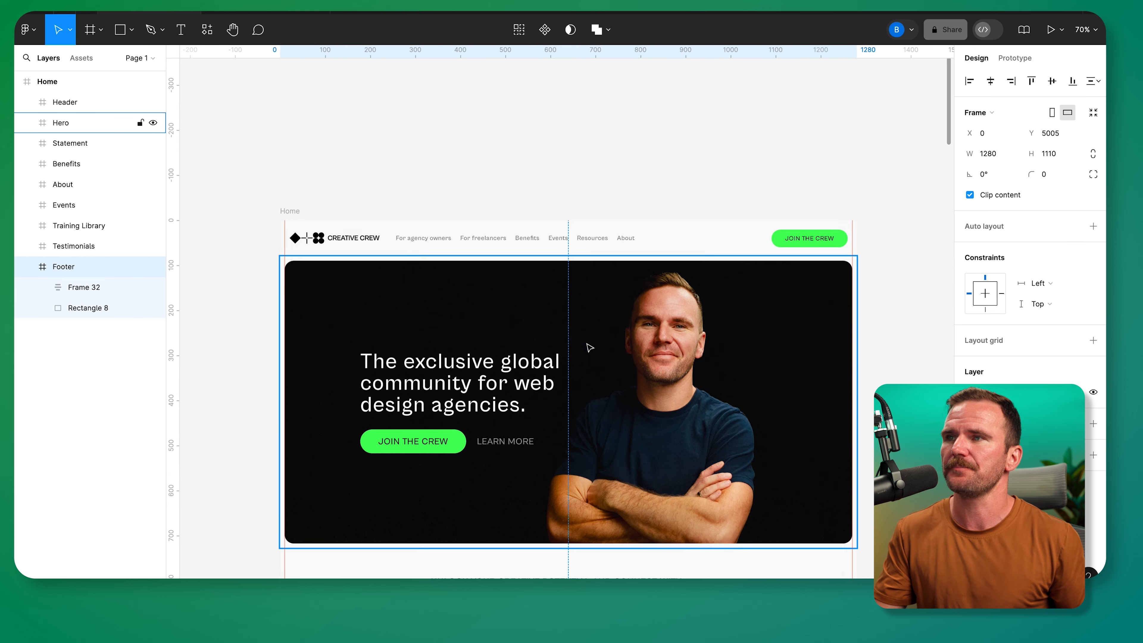
{"action": "left_click", "coordinate": [420, 275]}
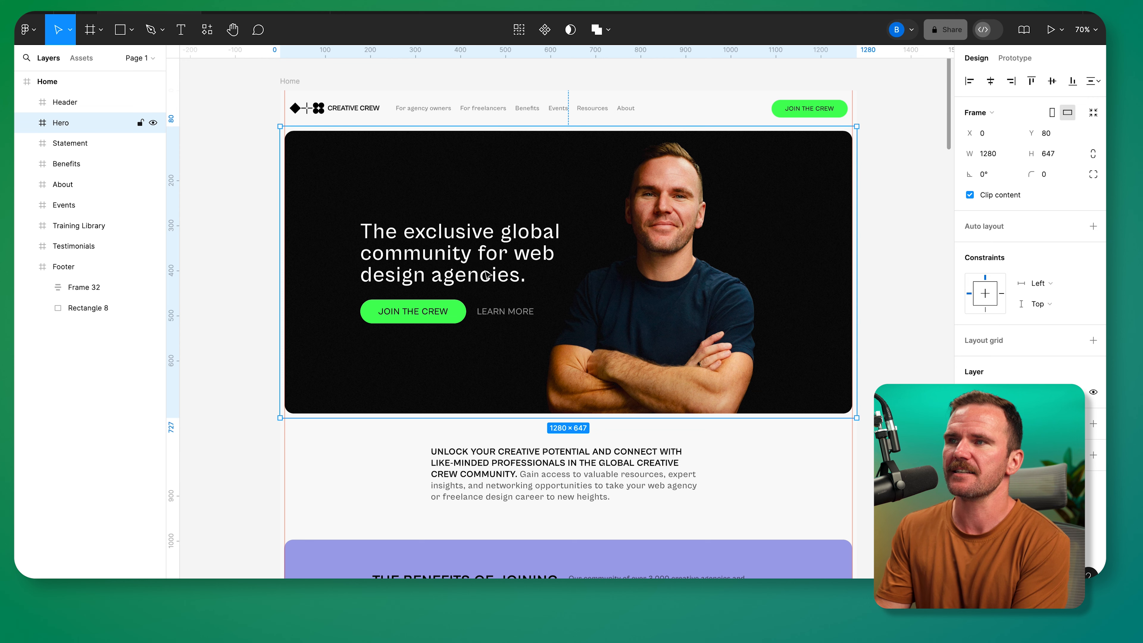
{"action": "double_click", "coordinate": [482, 261]}
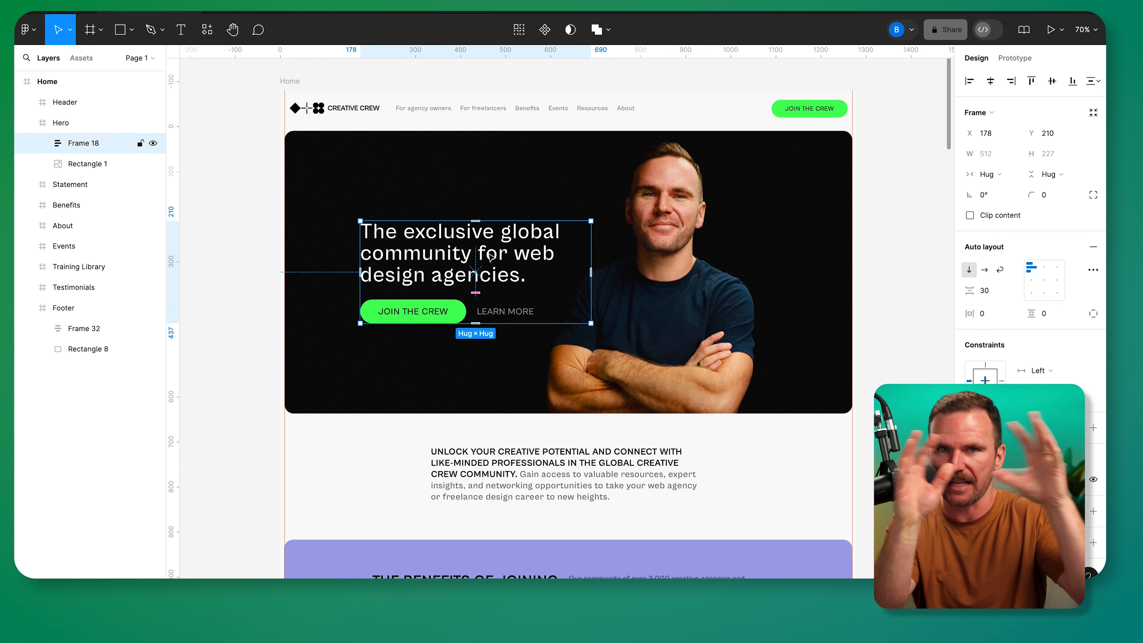
Add the text "Completely free, cancel your membership anytime." below the buttons in the Hero's auto layout frame and recolor the JOIN THE CREW button turquoise
{"action": "scroll", "coordinate": [502, 284], "scroll_direction": "up", "scroll_amount": 5}
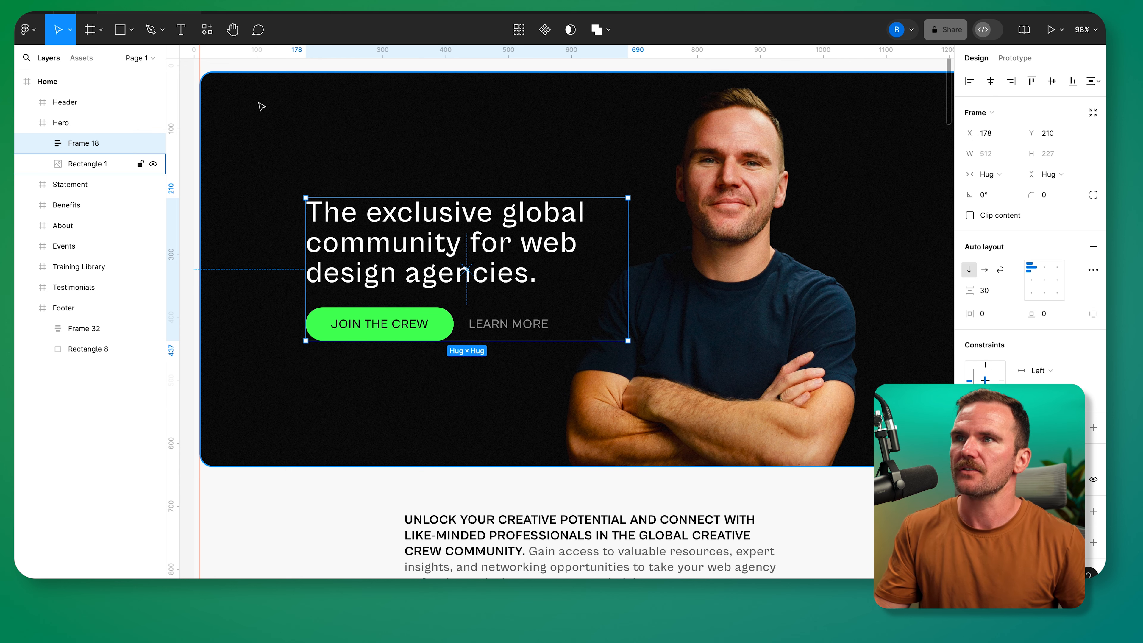
{"action": "left_click", "coordinate": [298, 63]}
{"action": "key", "text": "t"}
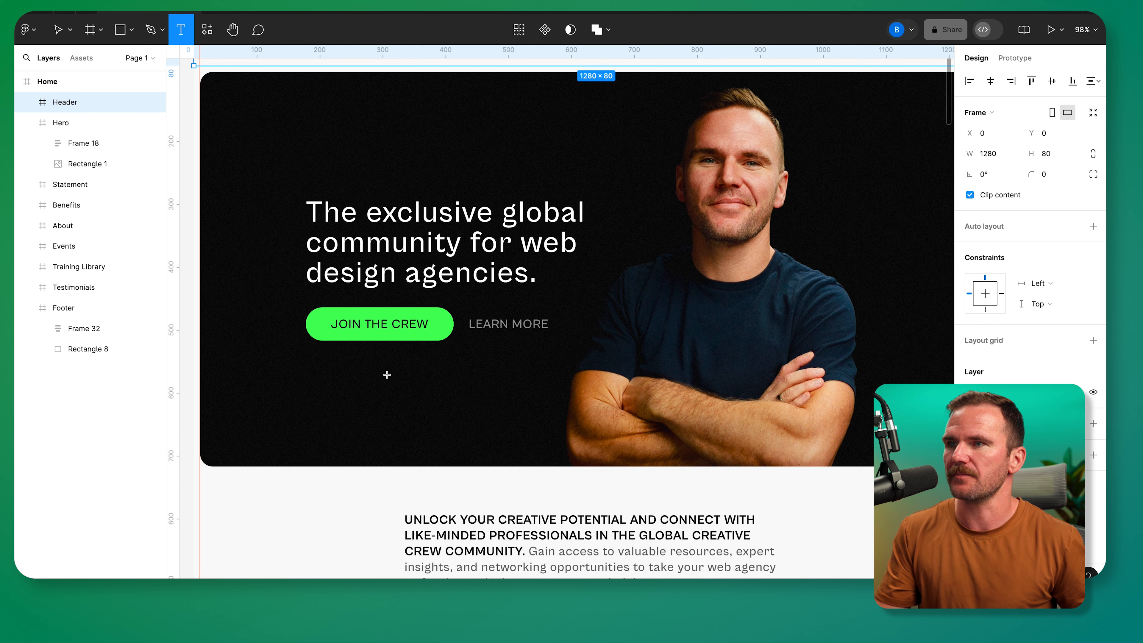
{"action": "left_click_drag", "start_coordinate": [332, 356], "coordinate": [542, 369]}
{"action": "type", "text": "Completely free, cancel your membership anytime."}
{"action": "key", "text": "Escape"}
{"action": "left_click_drag", "start_coordinate": [466, 366], "coordinate": [445, 343]}
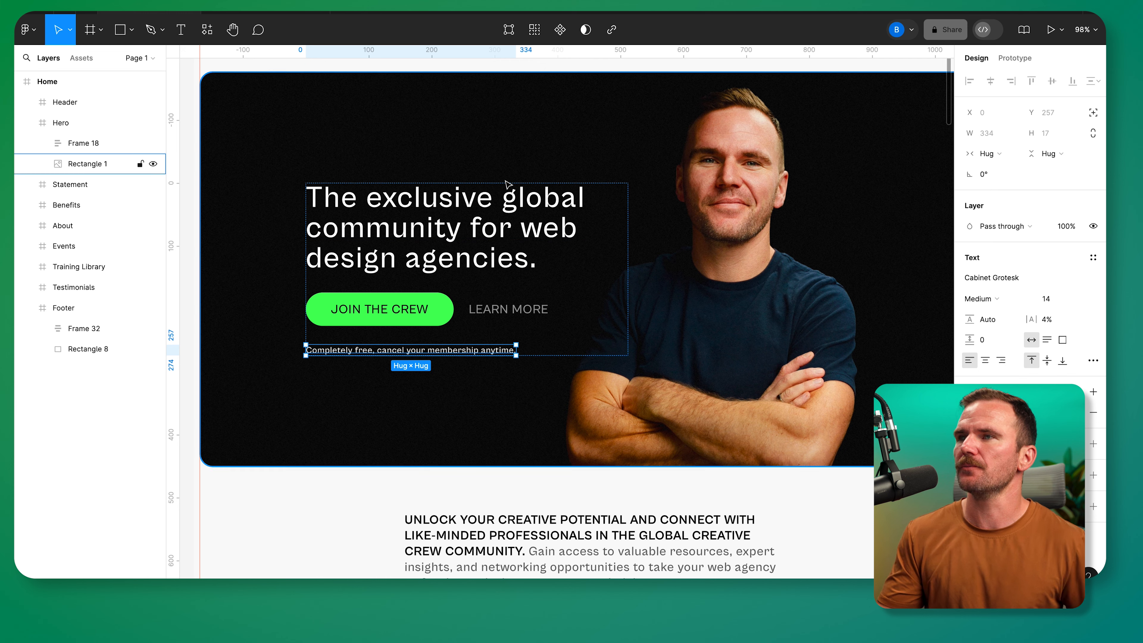
{"action": "left_click", "coordinate": [436, 307]}
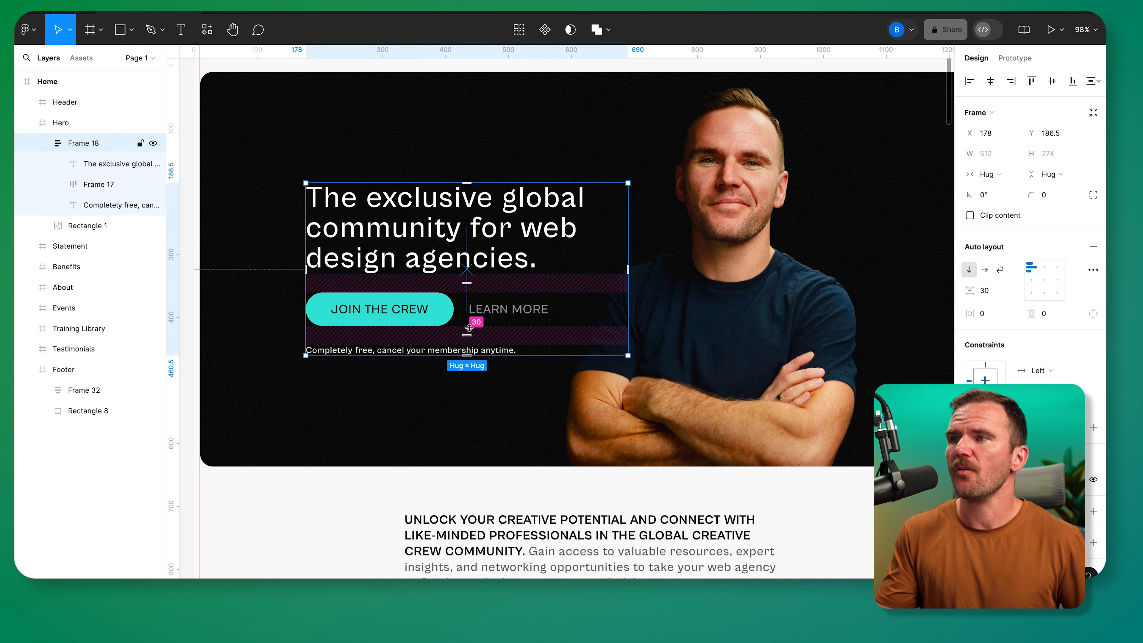
Export the edited Hero content frame, Frame 18, with the Figma to Wix Studio plugin
{"action": "left_click", "coordinate": [466, 160]}
{"action": "left_click", "coordinate": [436, 213]}
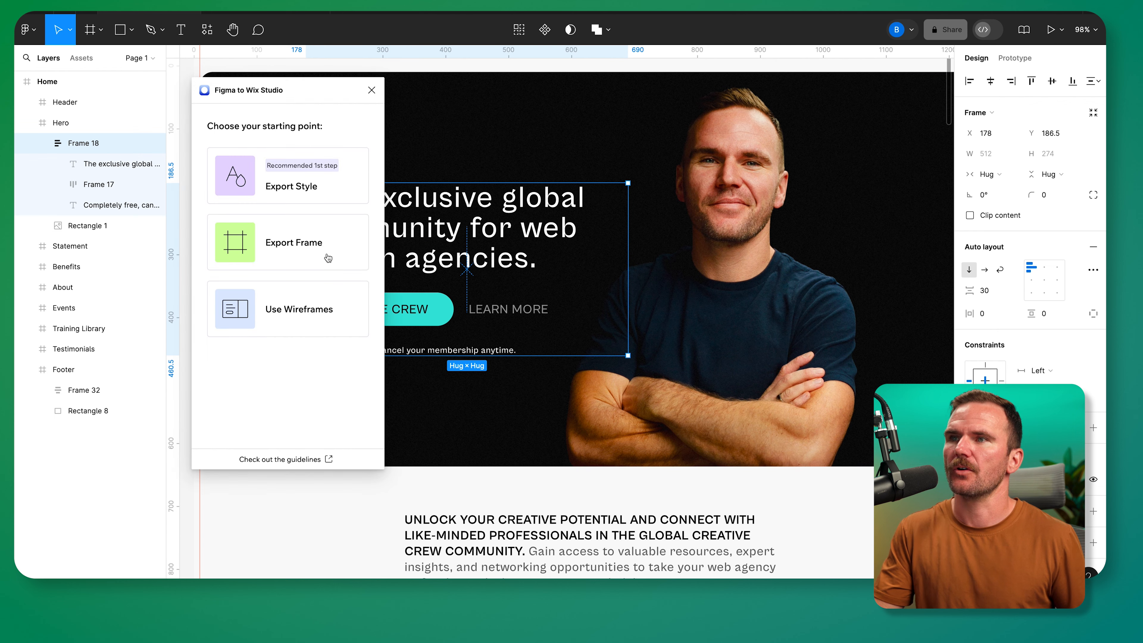
{"action": "left_click", "coordinate": [327, 251]}
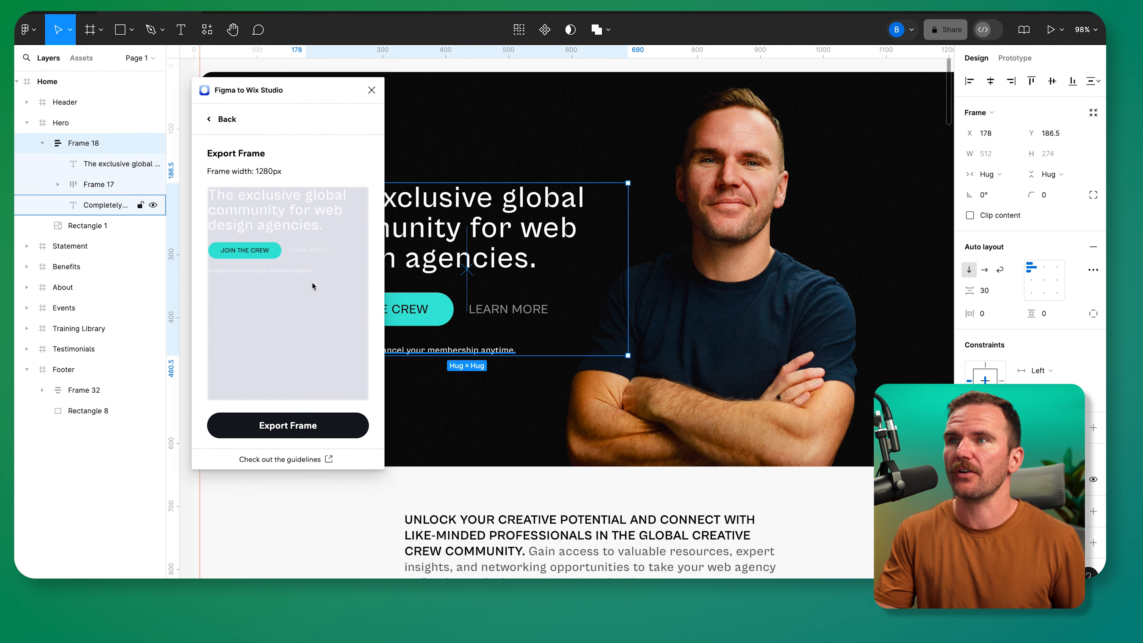
{"action": "left_click", "coordinate": [310, 428]}
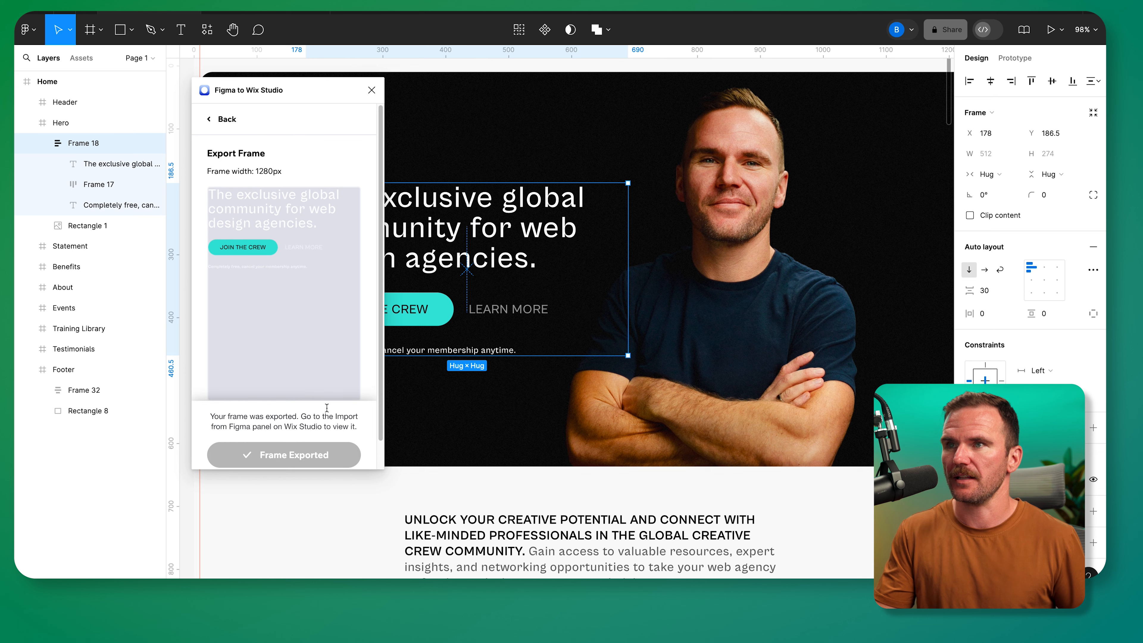
Switch to Wix Studio and import the updated Hero content frame from Figma as a container in the Hero section
{"action": "key", "text": "super+Tab"}
{"action": "left_click", "coordinate": [25, 268]}
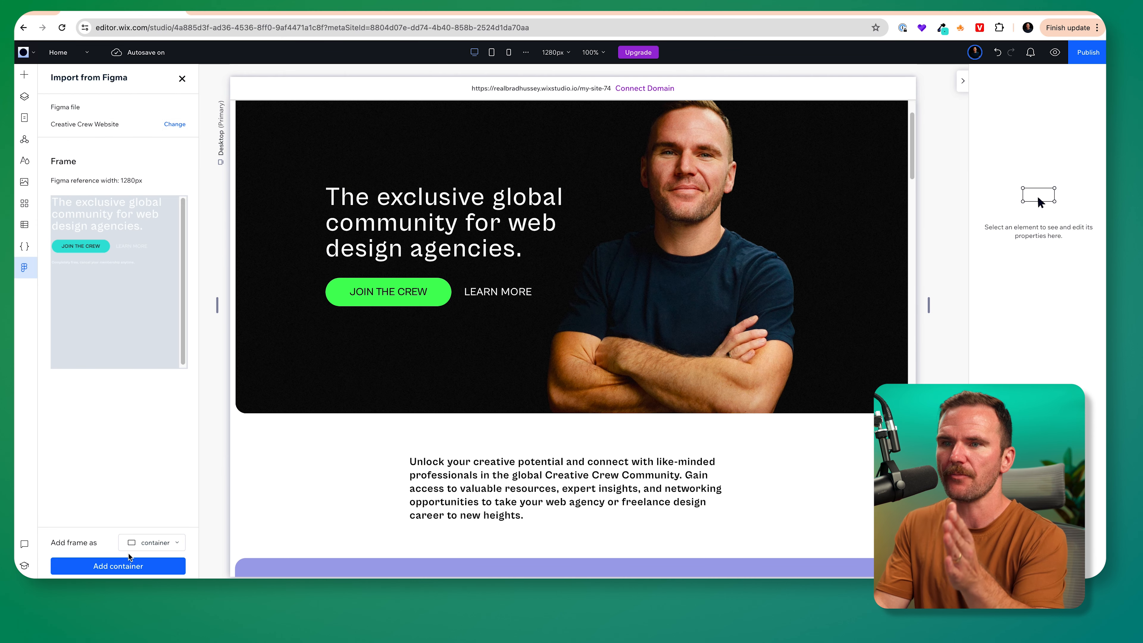
{"action": "left_click", "coordinate": [154, 545]}
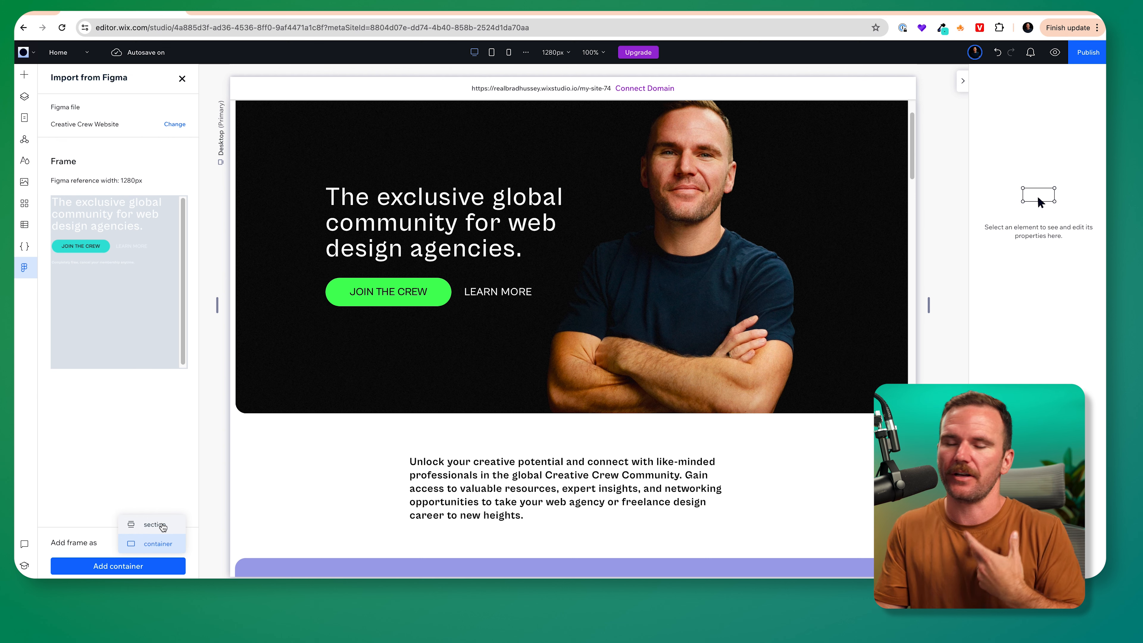
{"action": "left_click", "coordinate": [164, 543]}
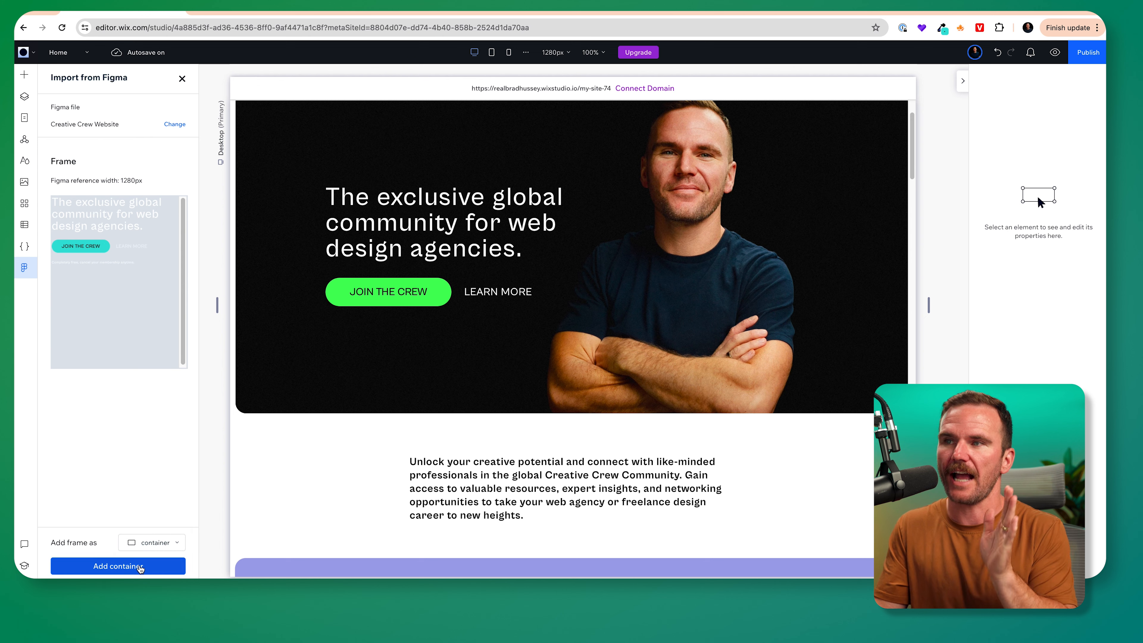
{"action": "left_click", "coordinate": [135, 566]}
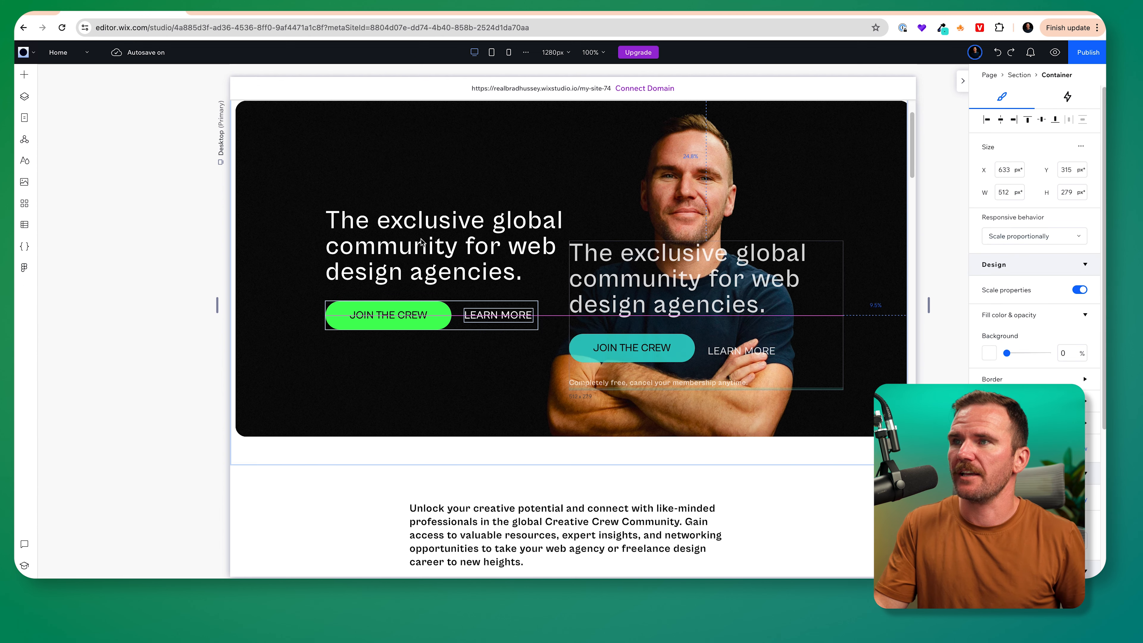
Delete the old Hero container with the green button and position the new container at X 154, Y 184 px
{"action": "left_click", "coordinate": [20, 100]}
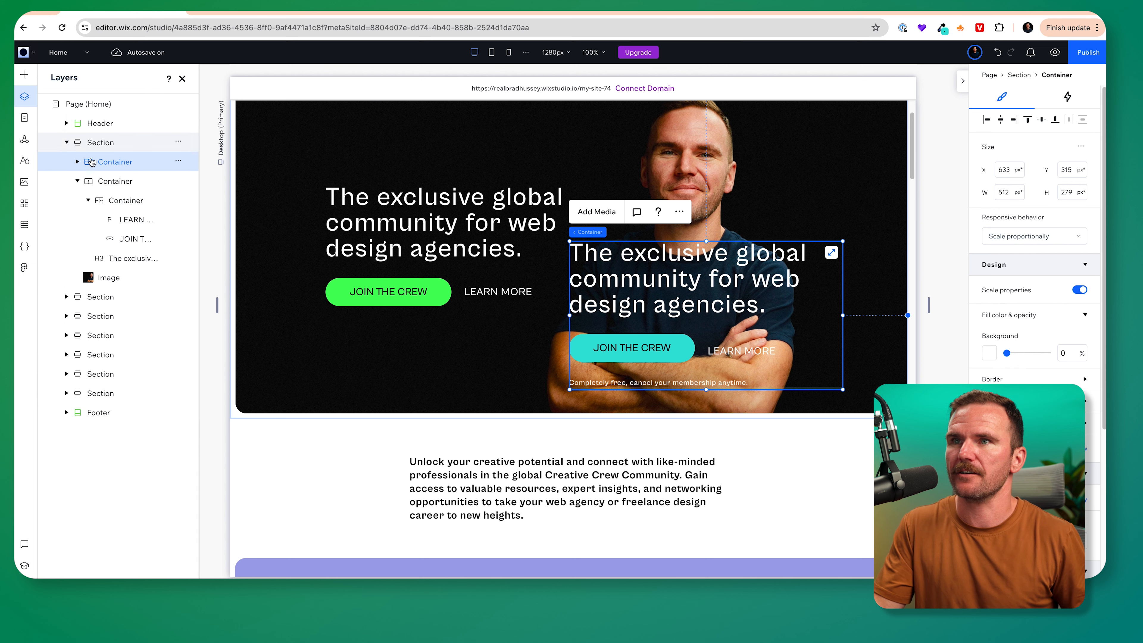
{"action": "left_click", "coordinate": [90, 182]}
{"action": "key", "text": "Delete"}
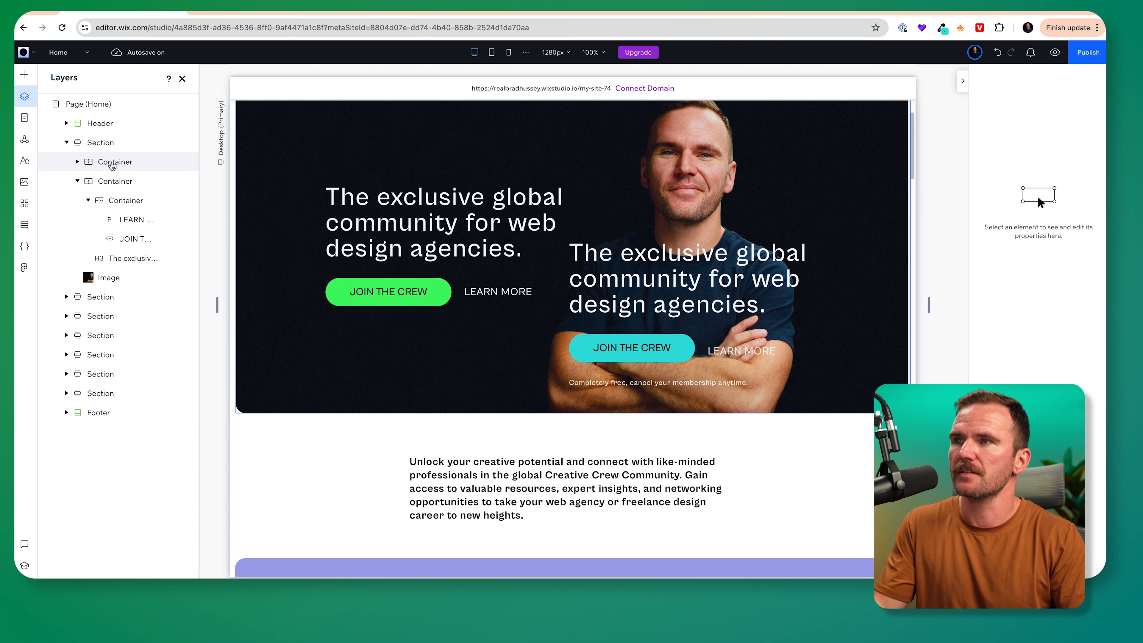
{"action": "left_click", "coordinate": [112, 164]}
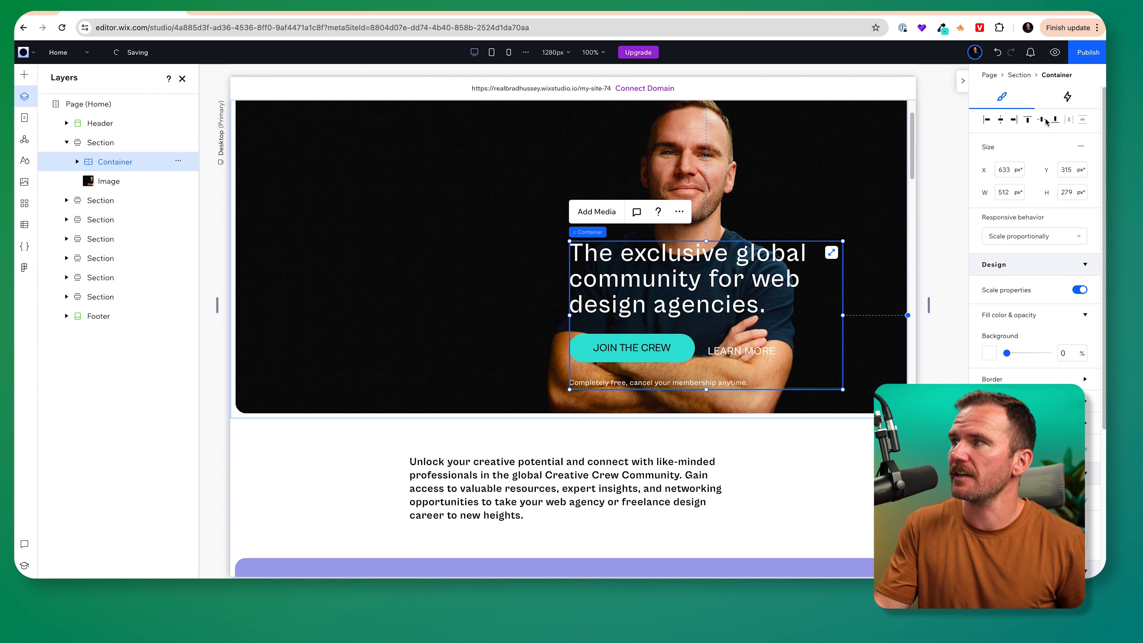
{"action": "left_click", "coordinate": [986, 119]}
Preview the Home page on desktop and review the replaced Hero content
{"action": "key", "text": "super+p"}
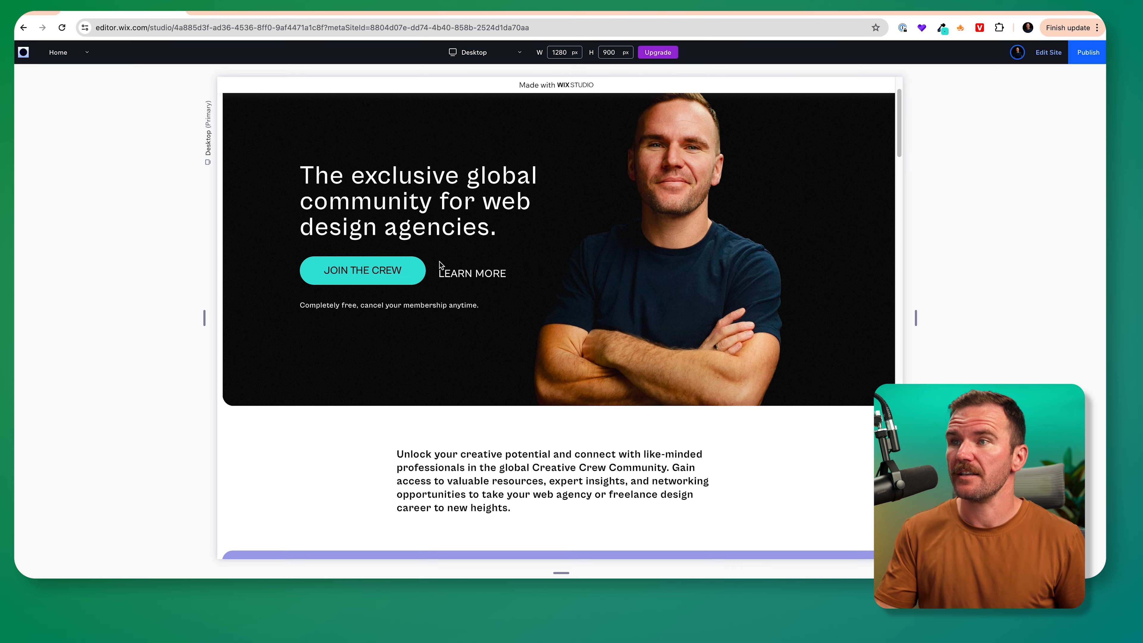
{"action": "scroll", "coordinate": [439, 268], "scroll_direction": "down", "scroll_amount": 1}
{"action": "scroll", "coordinate": [438, 268], "scroll_direction": "up", "scroll_amount": 3}
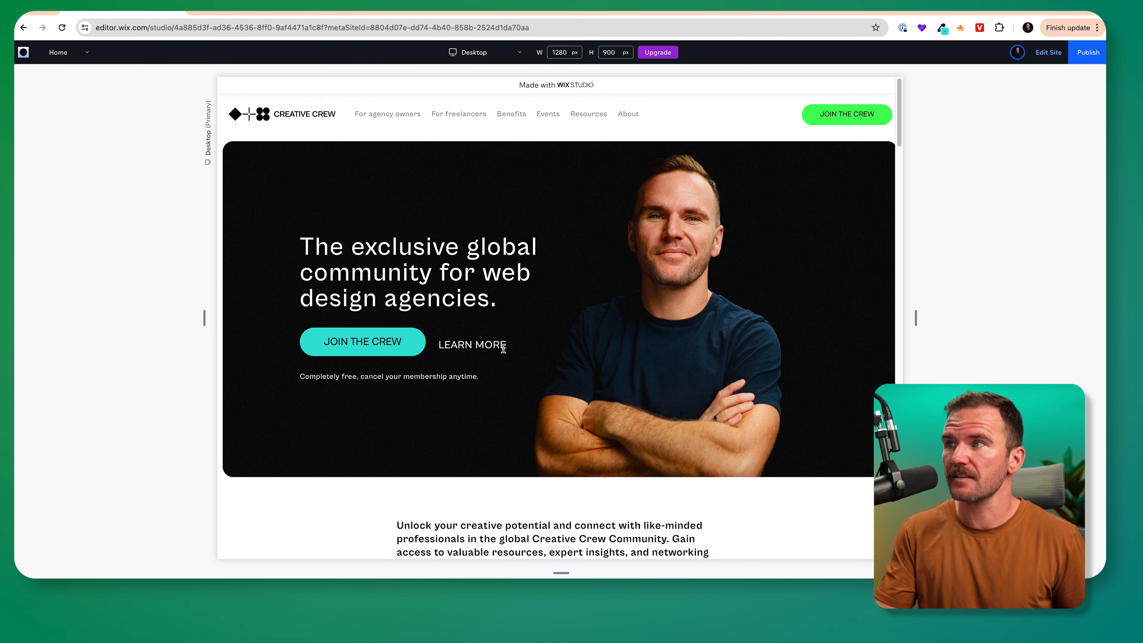
{"action": "scroll", "coordinate": [502, 343], "scroll_direction": "down", "scroll_amount": 3}
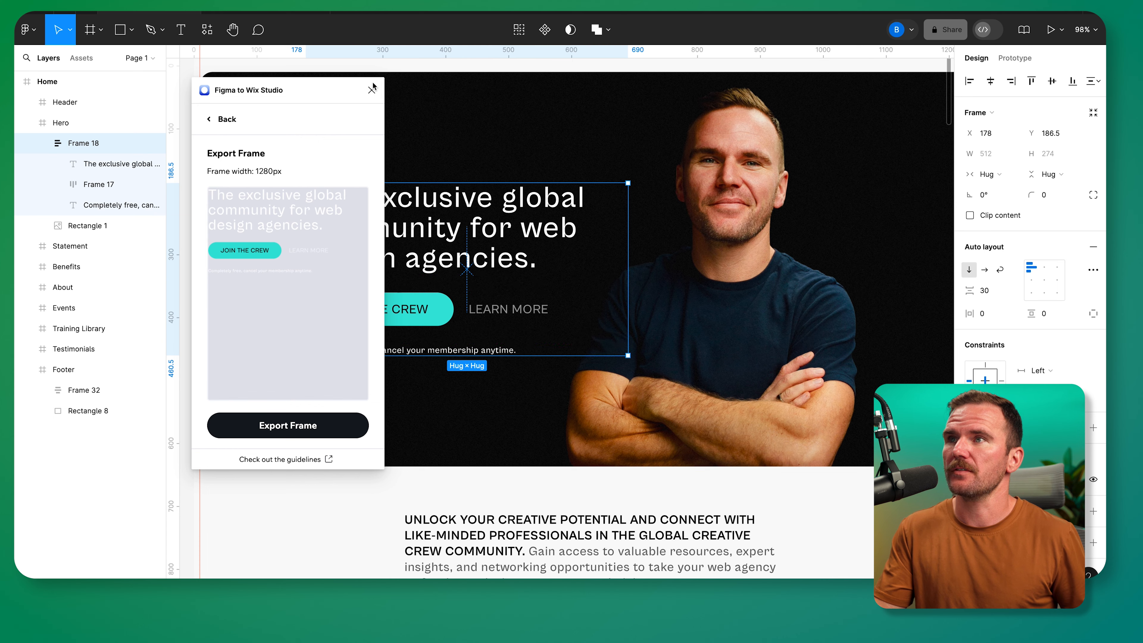
Switch to Figma, select the Resources card frame in the Benefits section and export it with the Figma to Wix Studio plugin
{"action": "scroll", "coordinate": [537, 311], "scroll_direction": "down", "scroll_amount": 4}
{"action": "scroll", "coordinate": [537, 315], "scroll_direction": "down", "scroll_amount": 8}
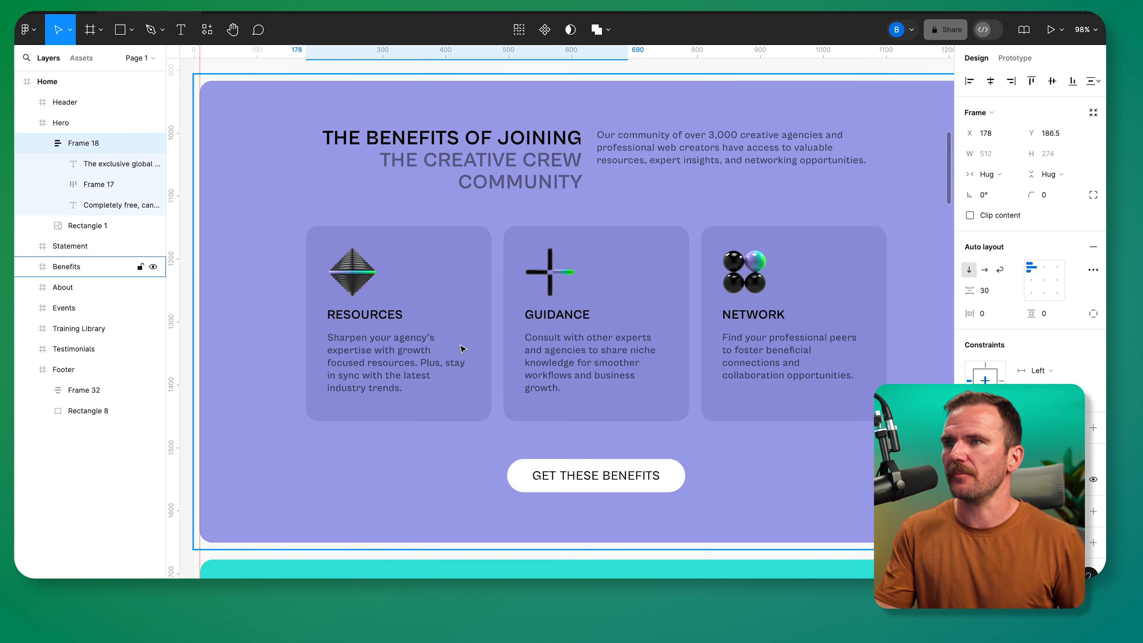
{"action": "left_click", "coordinate": [456, 294]}
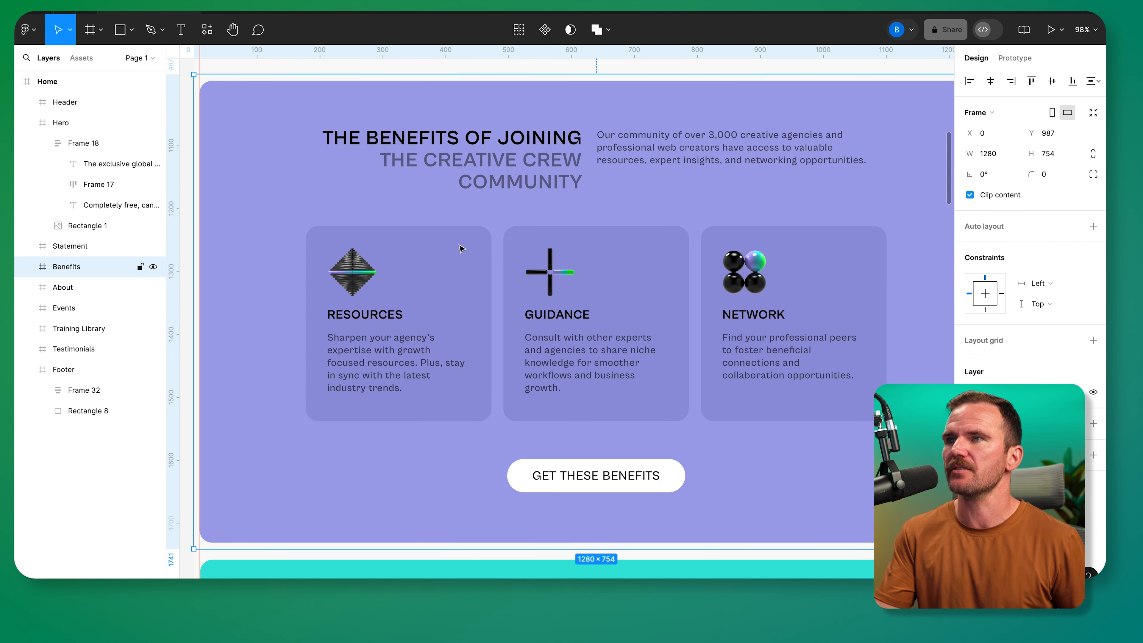
{"action": "double_click", "coordinate": [428, 246]}
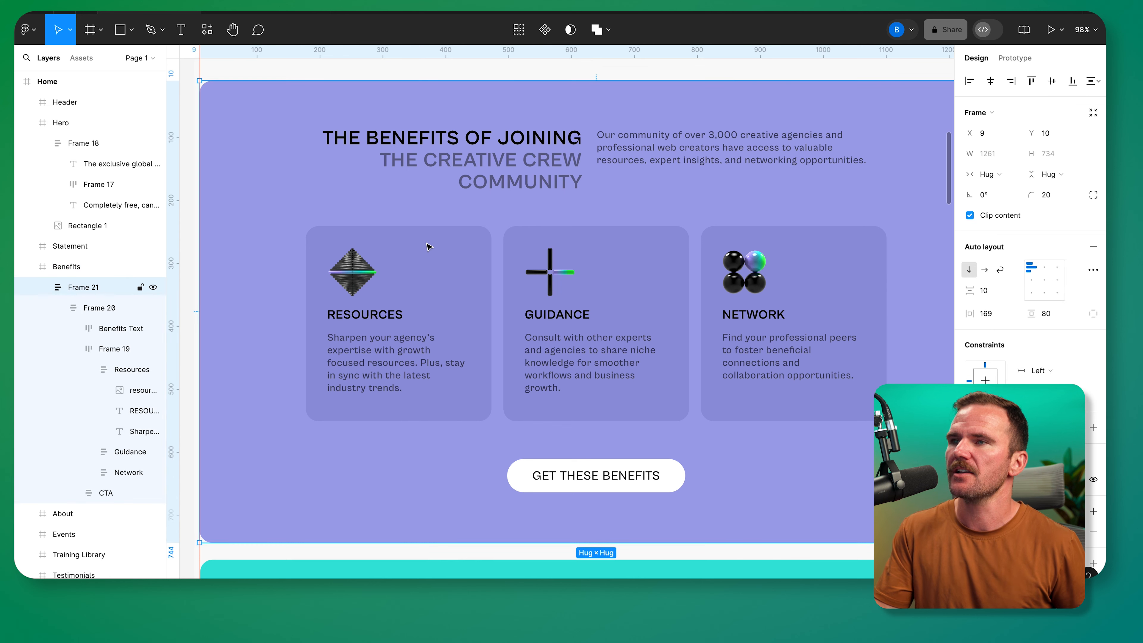
{"action": "left_click", "coordinate": [323, 266]}
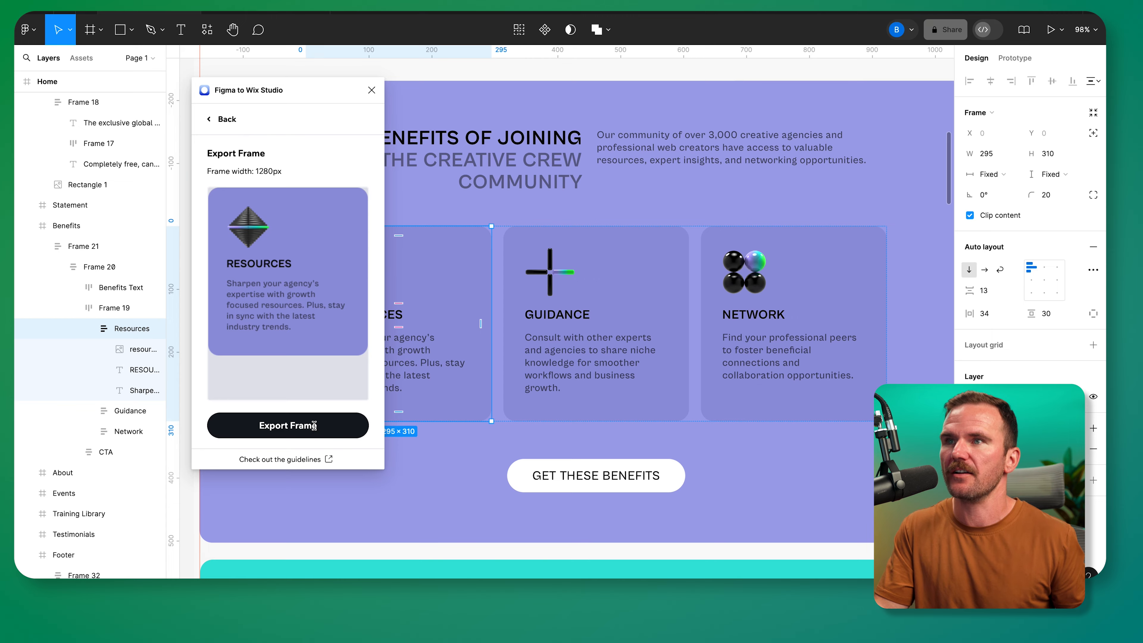
{"action": "left_click", "coordinate": [288, 425]}
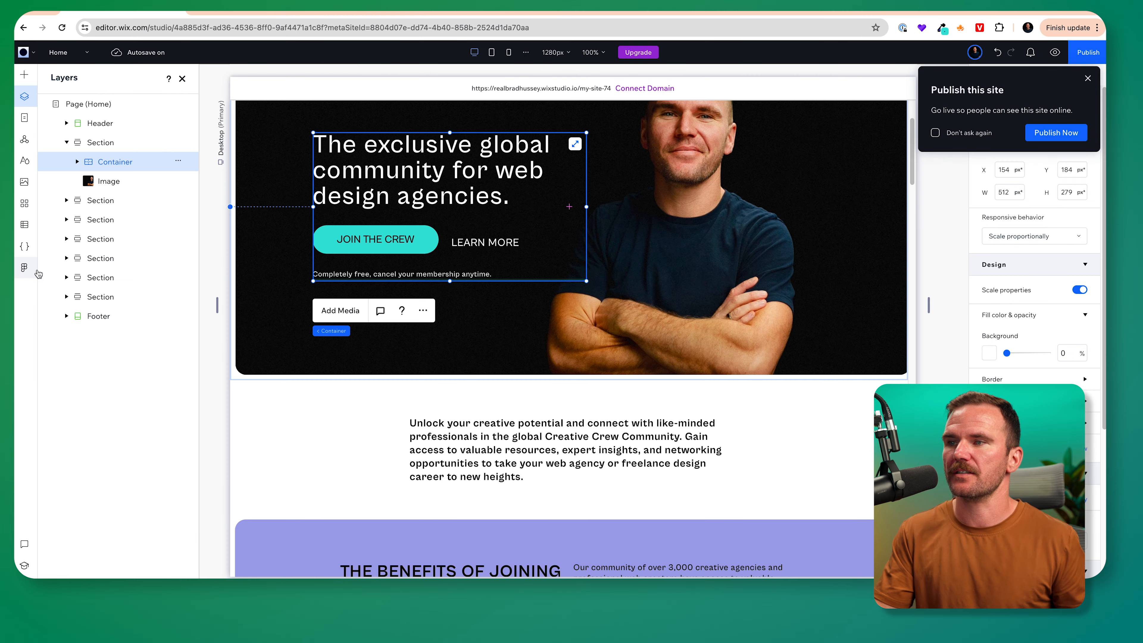
Switch to Wix Studio and import the exported Resources card from Figma as a stack in the Benefits section
{"action": "left_click", "coordinate": [38, 271]}
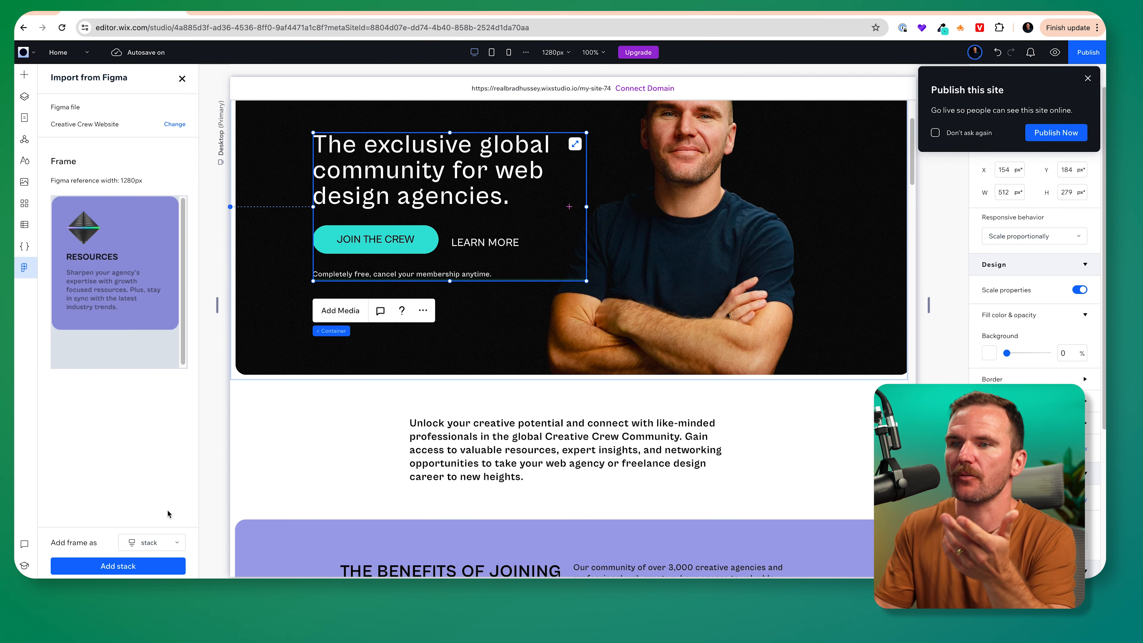
{"action": "left_click", "coordinate": [165, 547]}
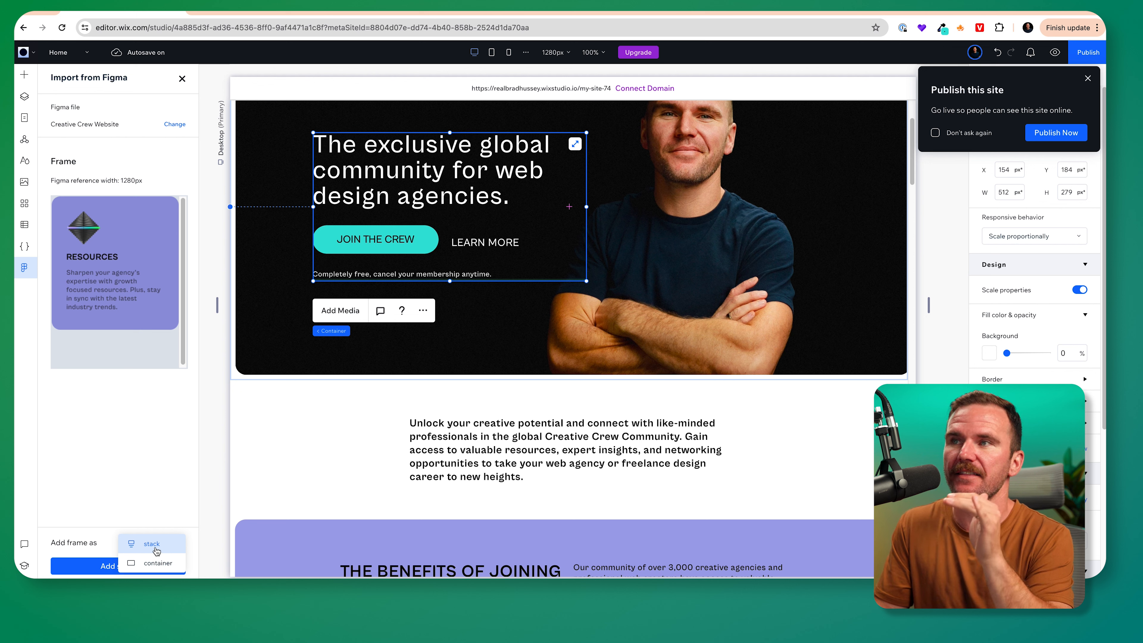
{"action": "left_click", "coordinate": [156, 551]}
{"action": "left_click", "coordinate": [153, 566]}
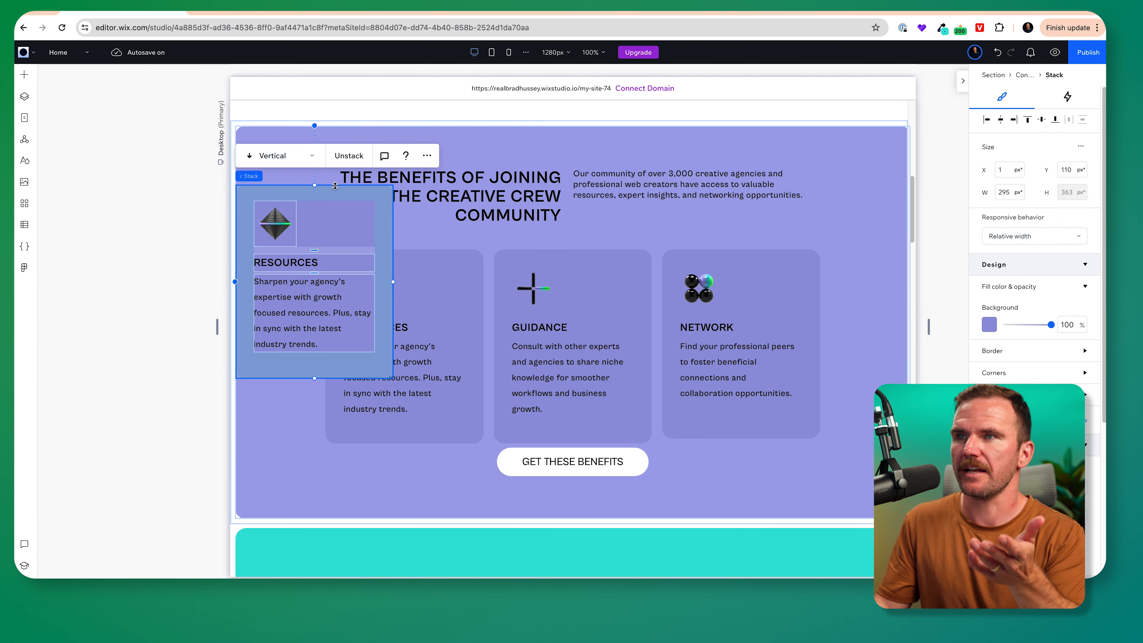
Move the Resources stack to X 22, Y 186 px and set the spacing between its icon and heading to 15 px
{"action": "left_click_drag", "start_coordinate": [330, 193], "coordinate": [527, 316]}
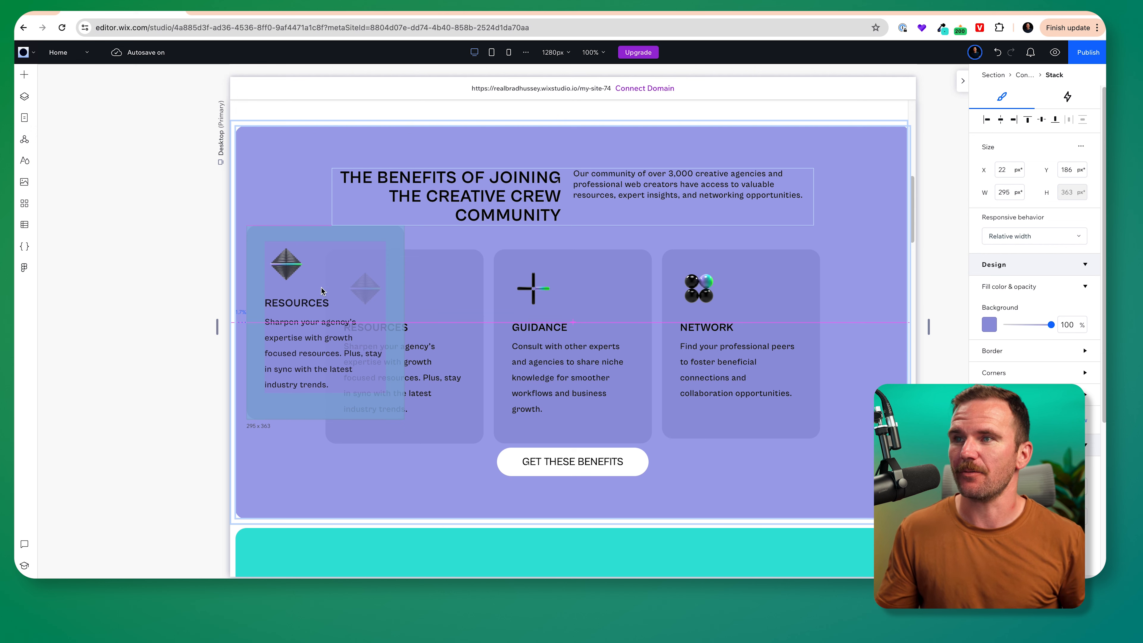
{"action": "left_click_drag", "start_coordinate": [322, 290], "coordinate": [324, 290]}
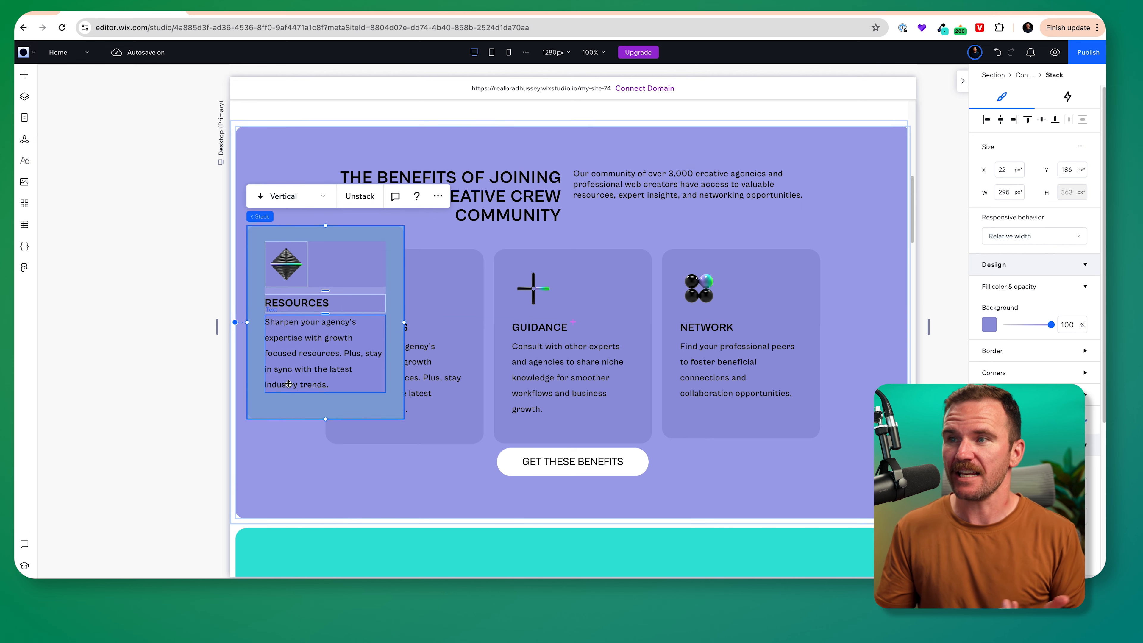
{"action": "left_click", "coordinate": [326, 290]}
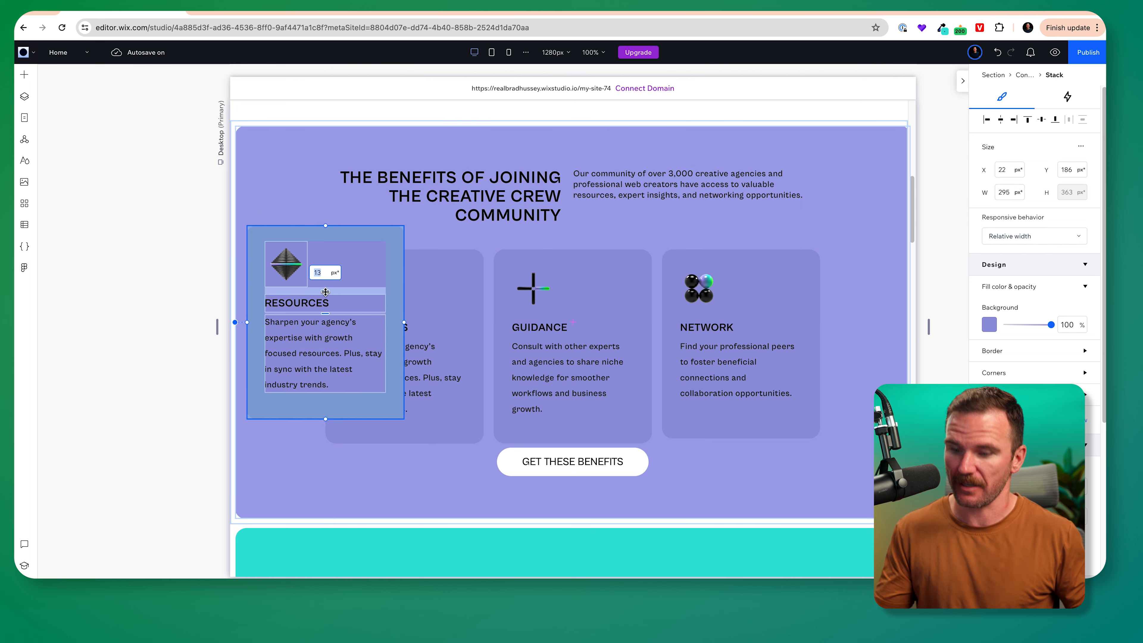
{"action": "type", "text": "15"}
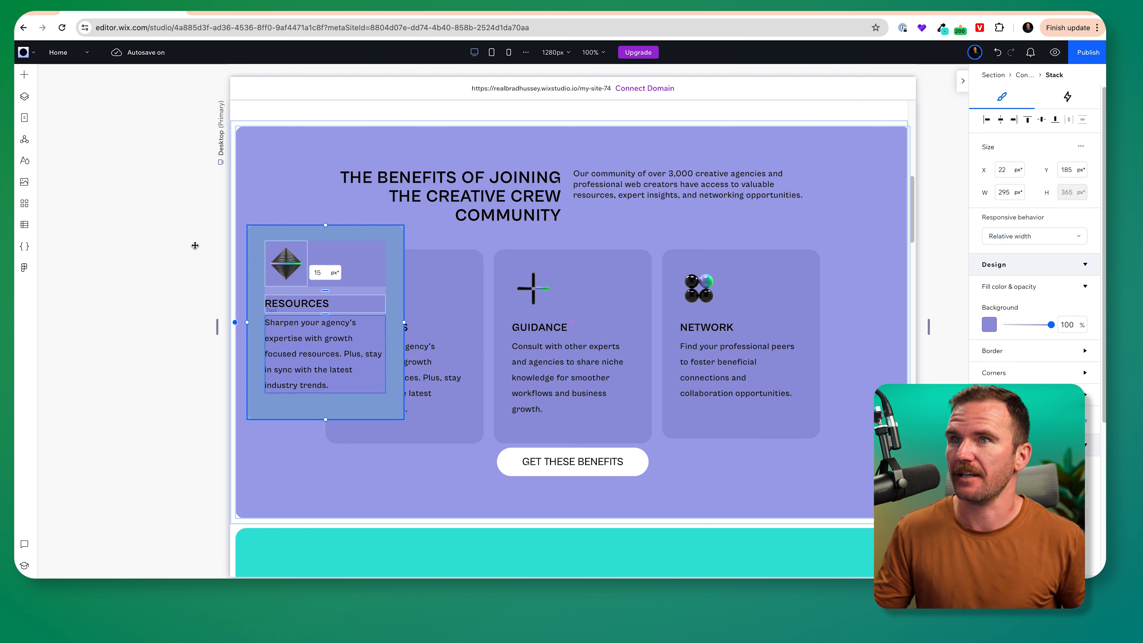
Save the Resources stack as an asset named Feature Lockup and delete the stack from the Benefits section
{"action": "left_click", "coordinate": [25, 102]}
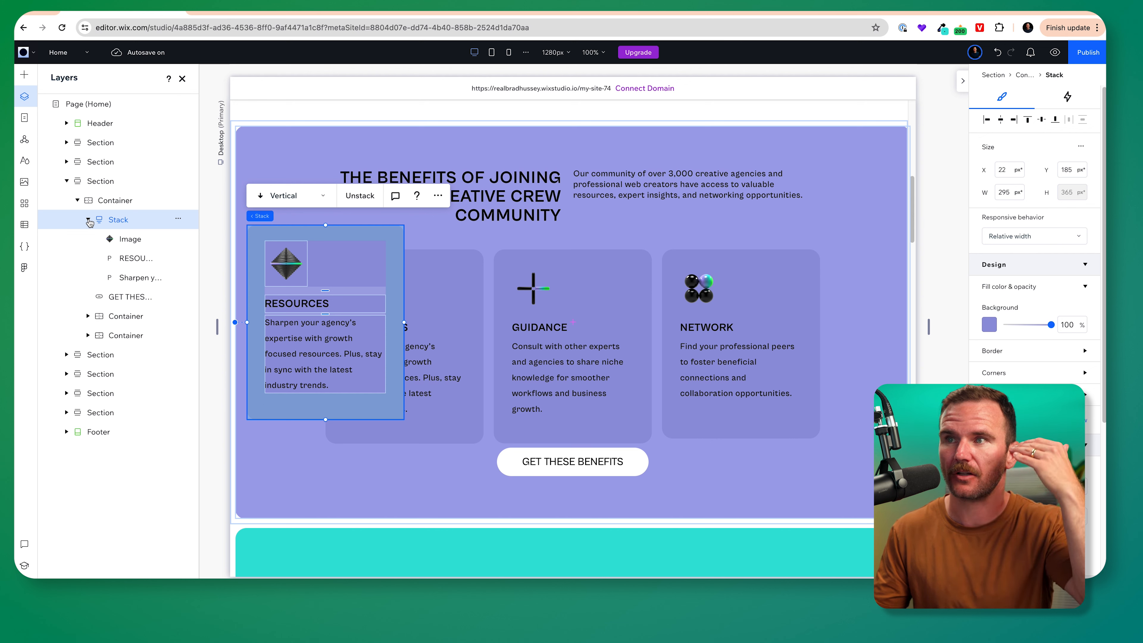
{"action": "left_click", "coordinate": [182, 78]}
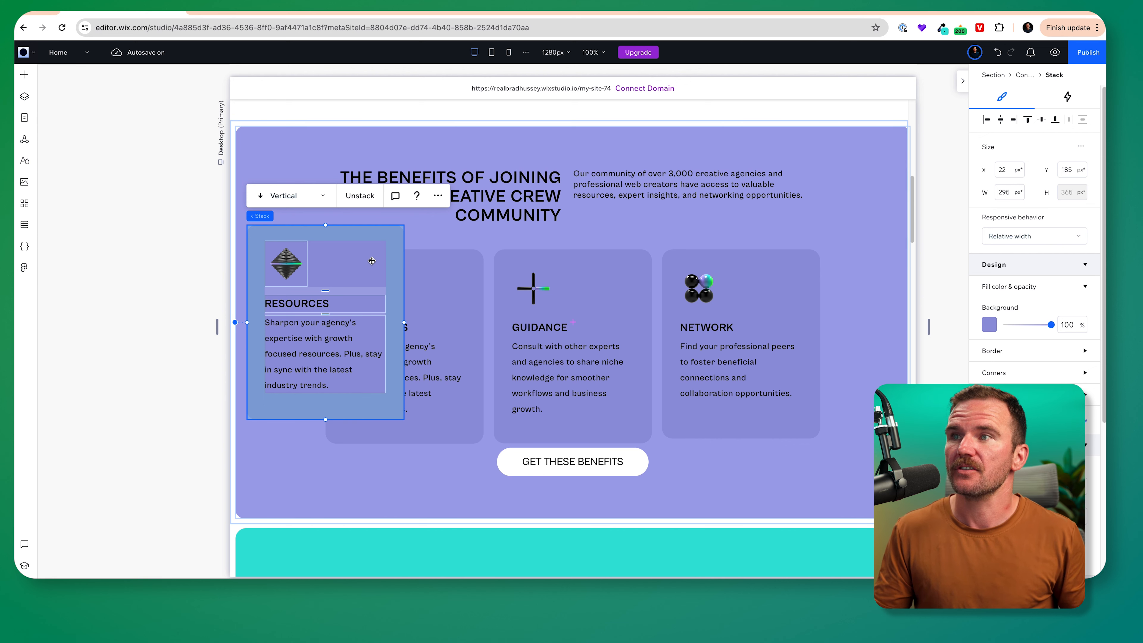
{"action": "left_click", "coordinate": [437, 196]}
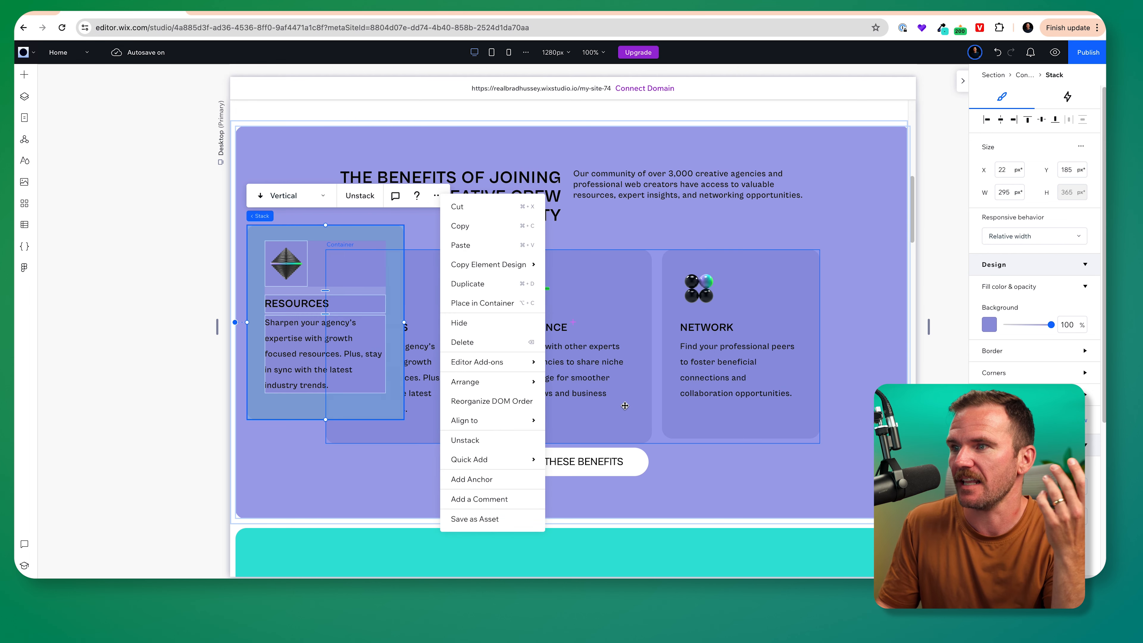
{"action": "left_click", "coordinate": [474, 518]}
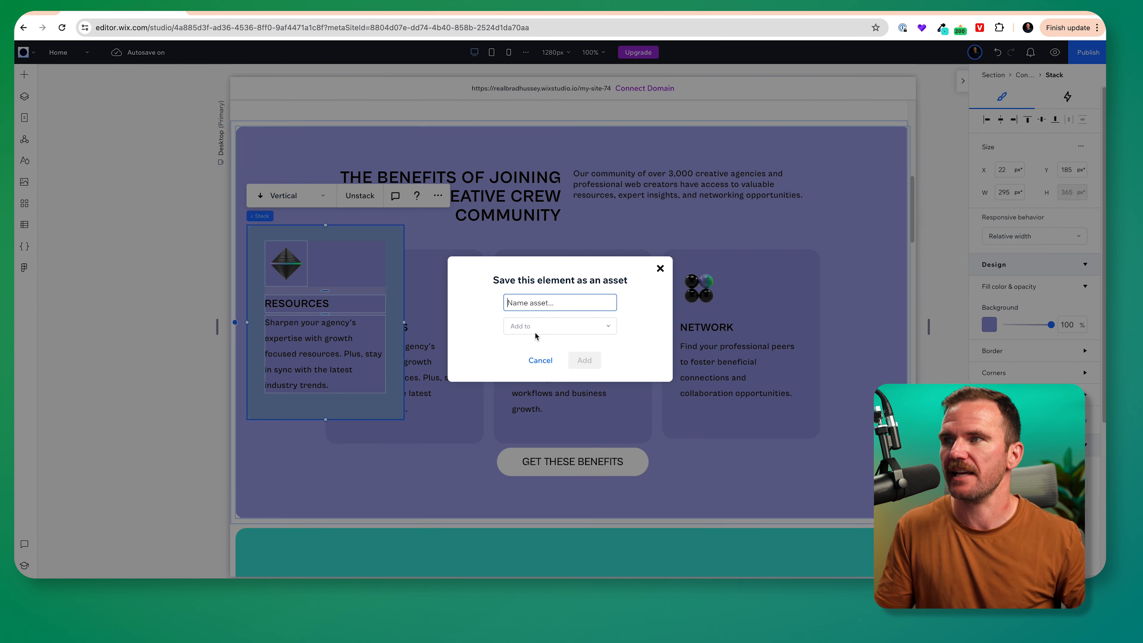
{"action": "type", "text": "Featur"}
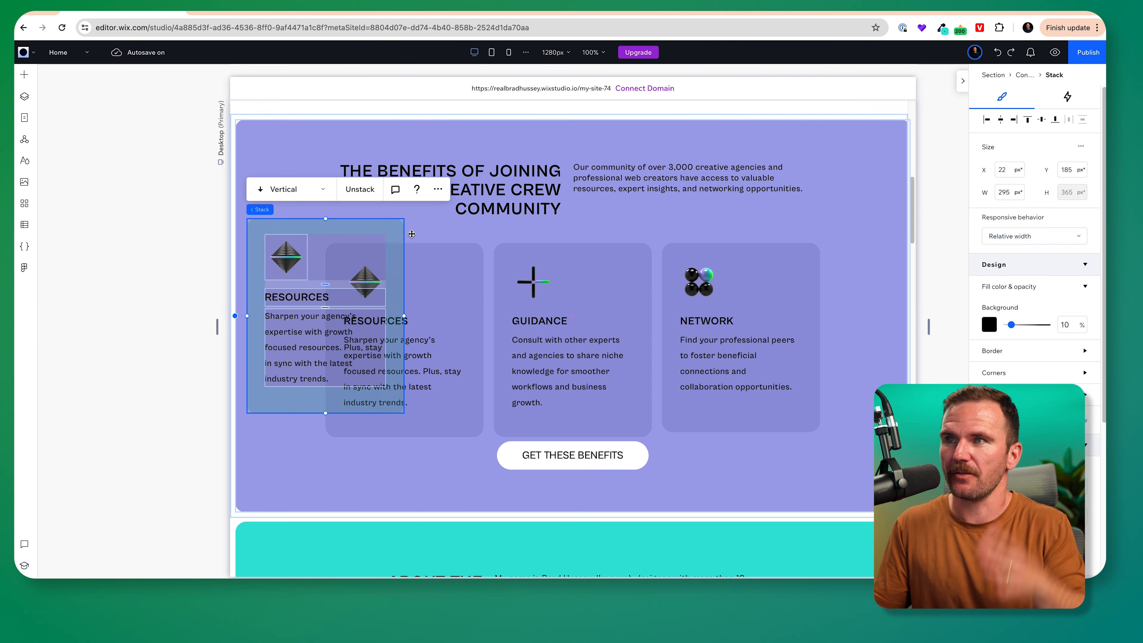
{"action": "key", "text": "Delete"}
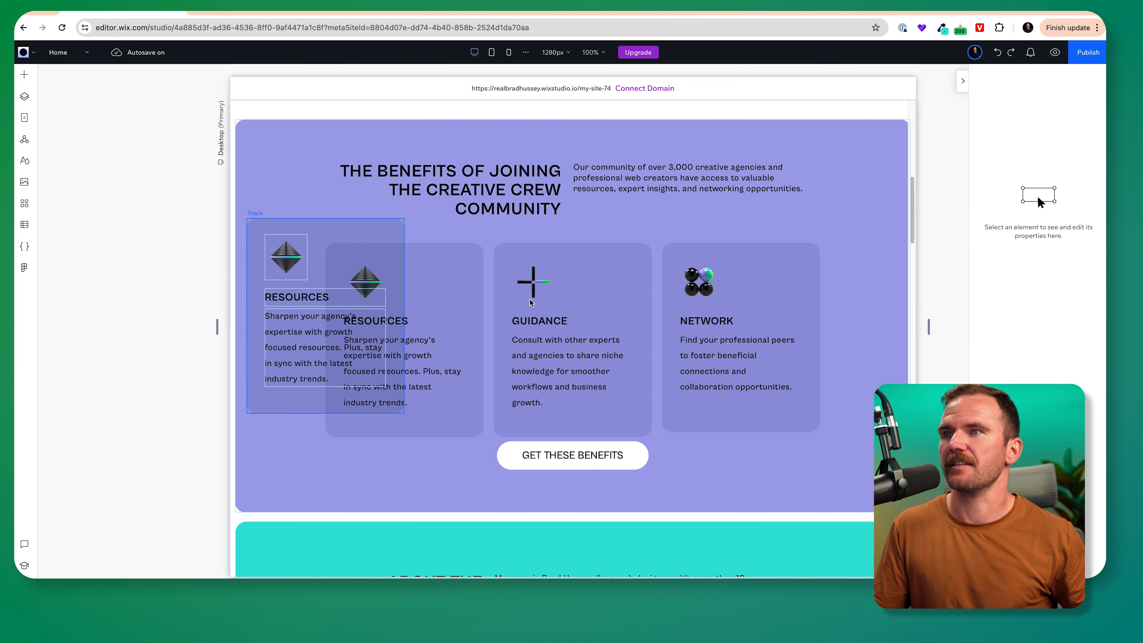
Select the About section and find the Feature Lockup card among the saved assets
{"action": "scroll", "coordinate": [472, 294], "scroll_direction": "down", "scroll_amount": 6}
{"action": "scroll", "coordinate": [473, 294], "scroll_direction": "down", "scroll_amount": 4}
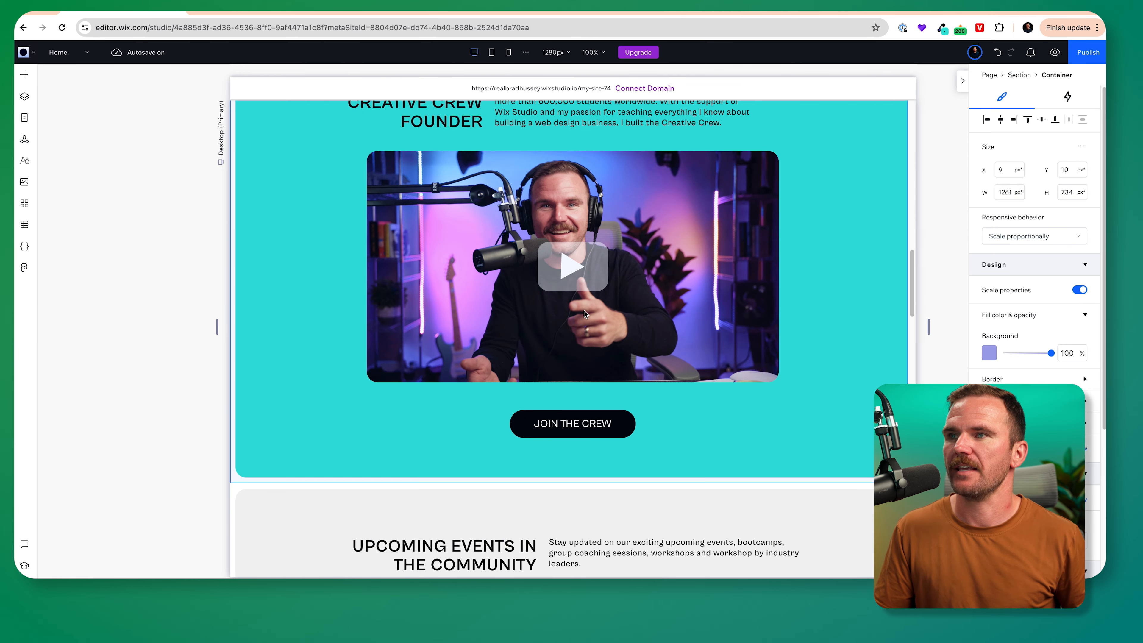
{"action": "scroll", "coordinate": [406, 313], "scroll_direction": "up", "scroll_amount": 3}
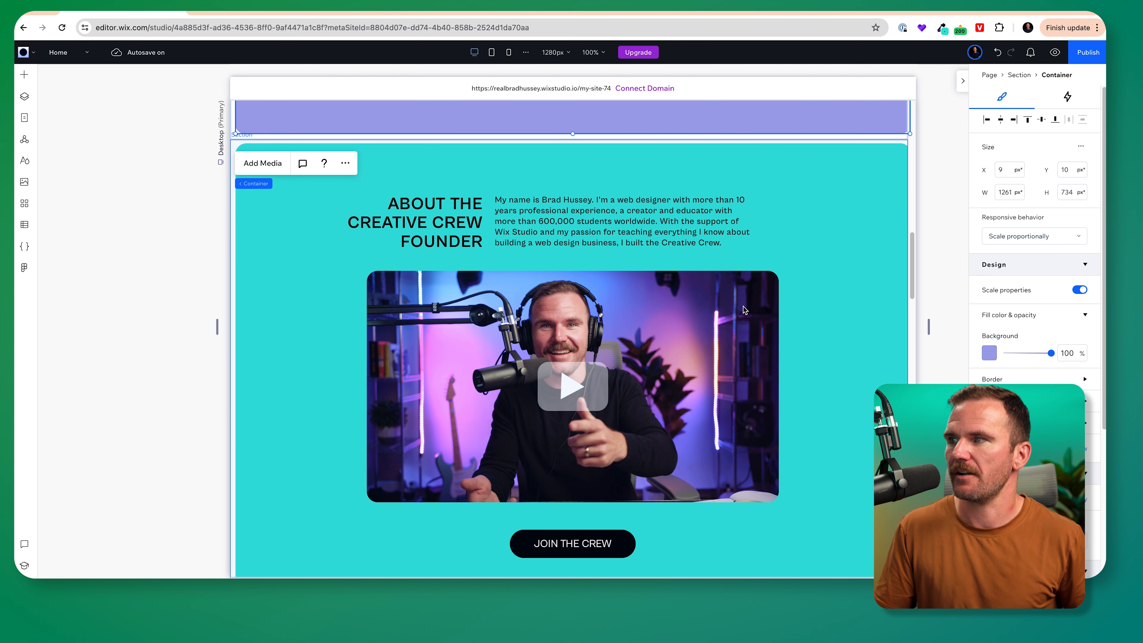
{"action": "left_click", "coordinate": [812, 289]}
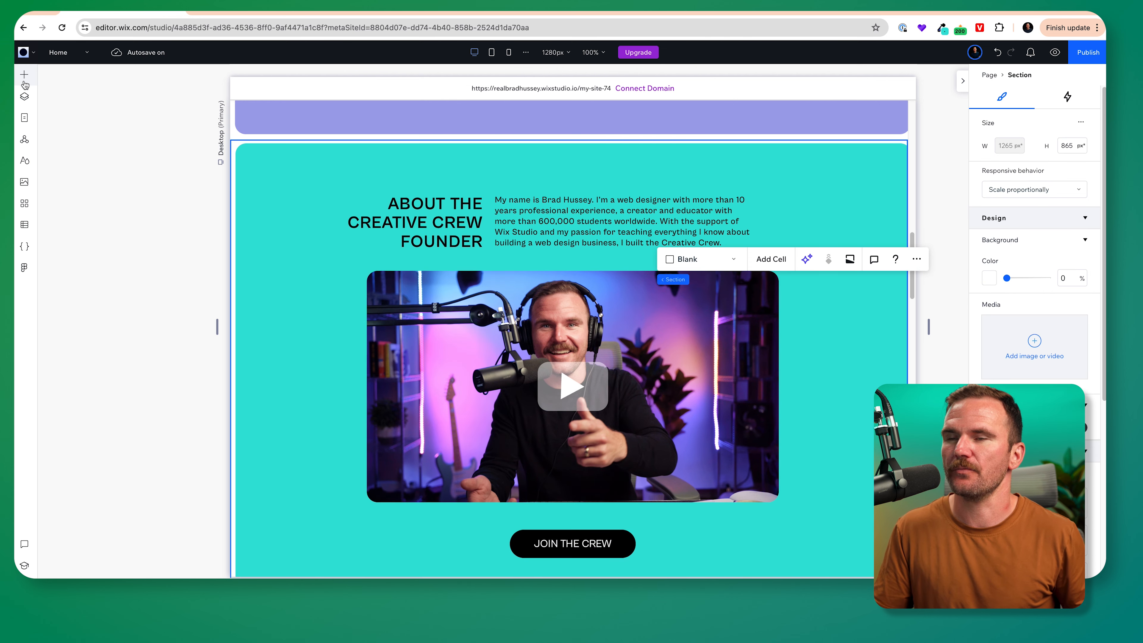
{"action": "left_click", "coordinate": [72, 102]}
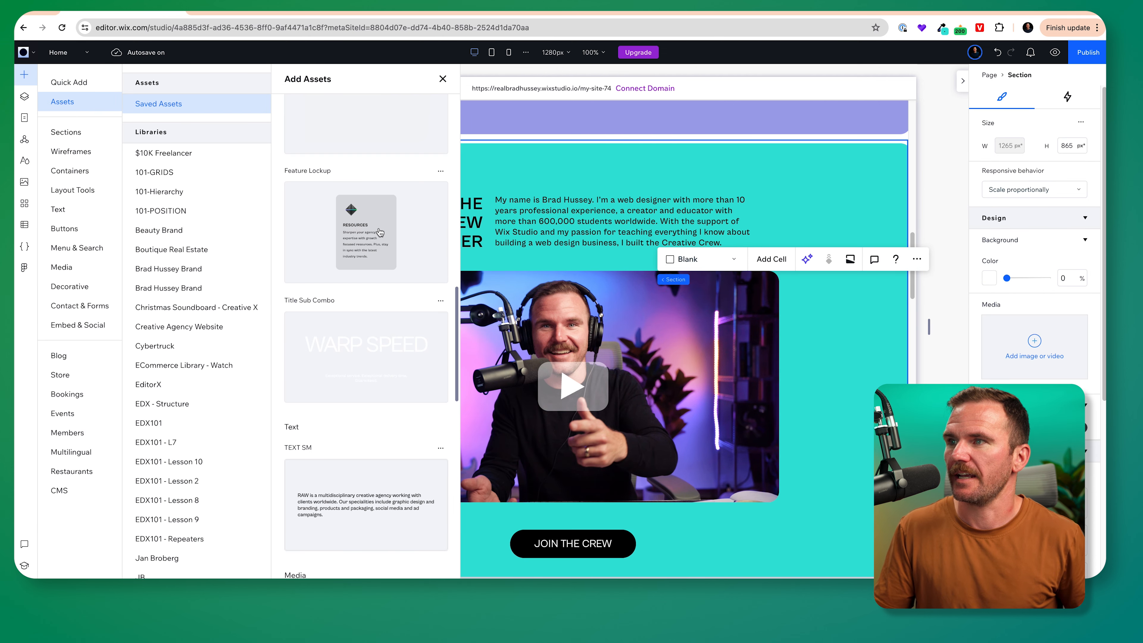
{"action": "left_click_drag", "start_coordinate": [380, 233], "coordinate": [329, 204]}
{"action": "left_click_drag", "start_coordinate": [379, 241], "coordinate": [380, 242]}
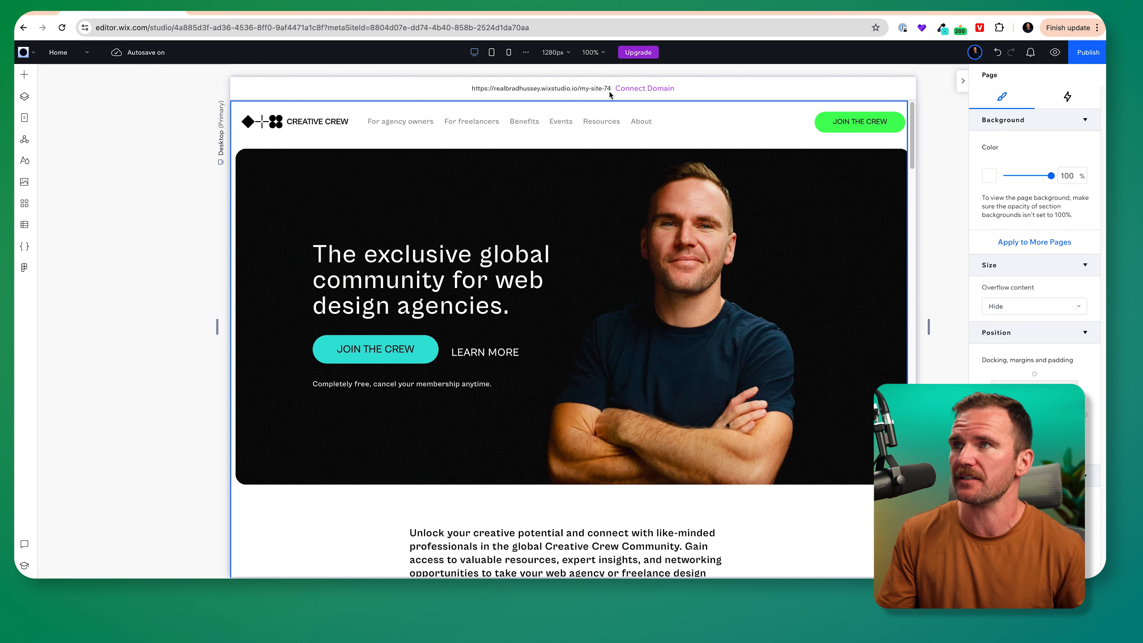
Check the Home page at the tablet and mobile breakpoints, return to desktop and review the page's sections
{"action": "left_click", "coordinate": [491, 55]}
{"action": "left_click", "coordinate": [508, 58]}
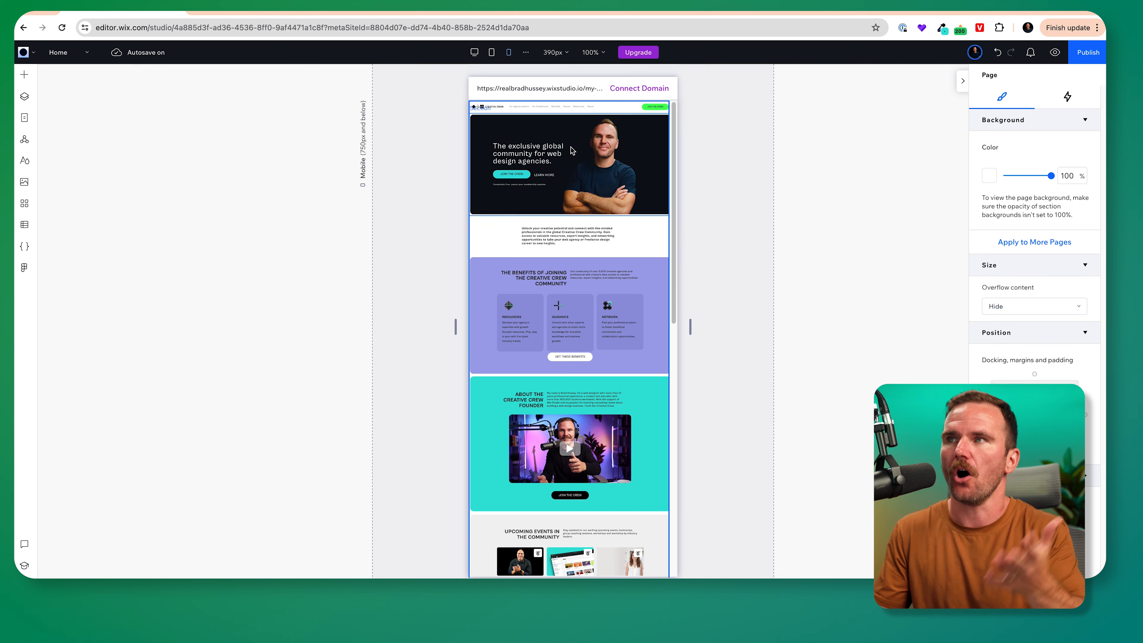
{"action": "left_click", "coordinate": [474, 52]}
{"action": "scroll", "coordinate": [607, 164], "scroll_direction": "down", "scroll_amount": 10}
{"action": "scroll", "coordinate": [675, 252], "scroll_direction": "up", "scroll_amount": 10}
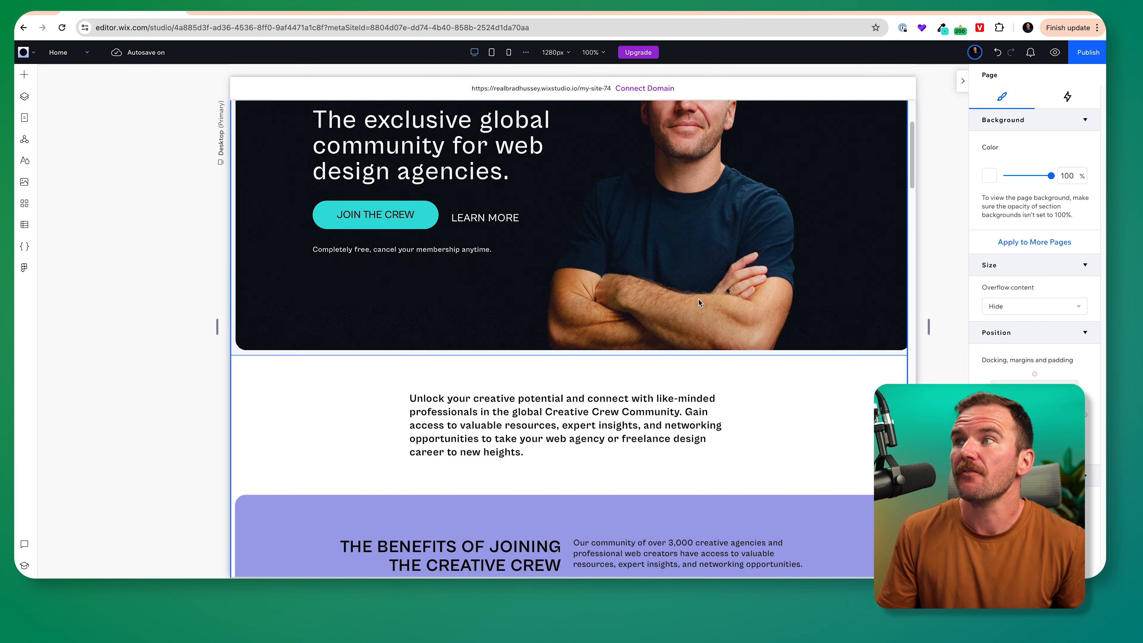
Check the hero section at the mobile breakpoint, return to desktop and generate a responsive design for the section with AI
{"action": "scroll", "coordinate": [699, 302], "scroll_direction": "up", "scroll_amount": 3}
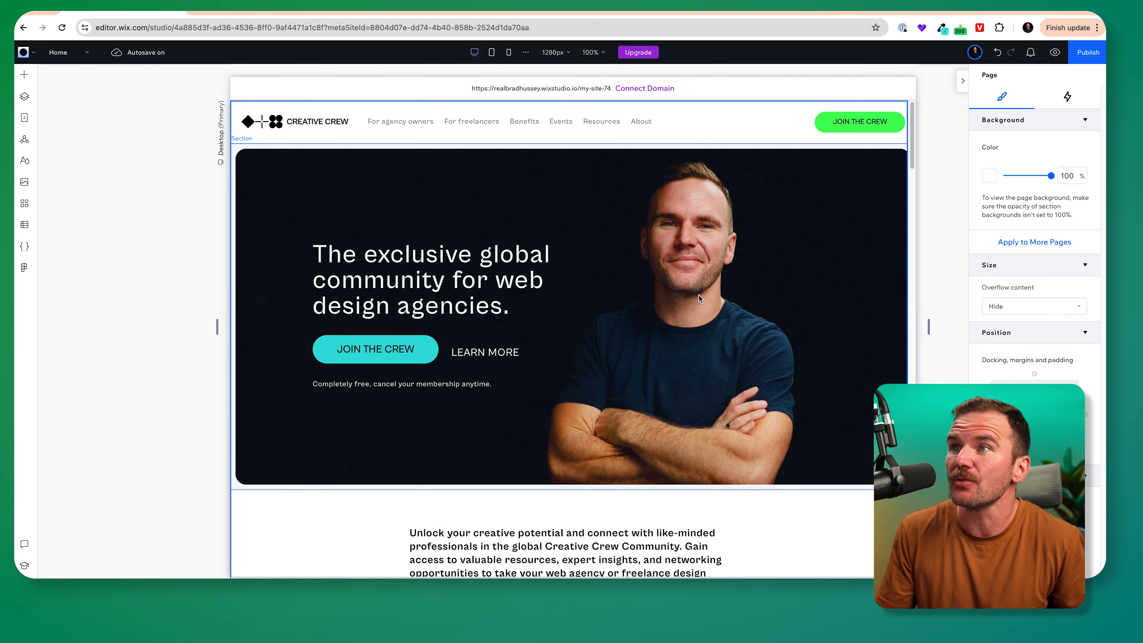
{"action": "left_click", "coordinate": [509, 53]}
{"action": "left_click", "coordinate": [581, 158]}
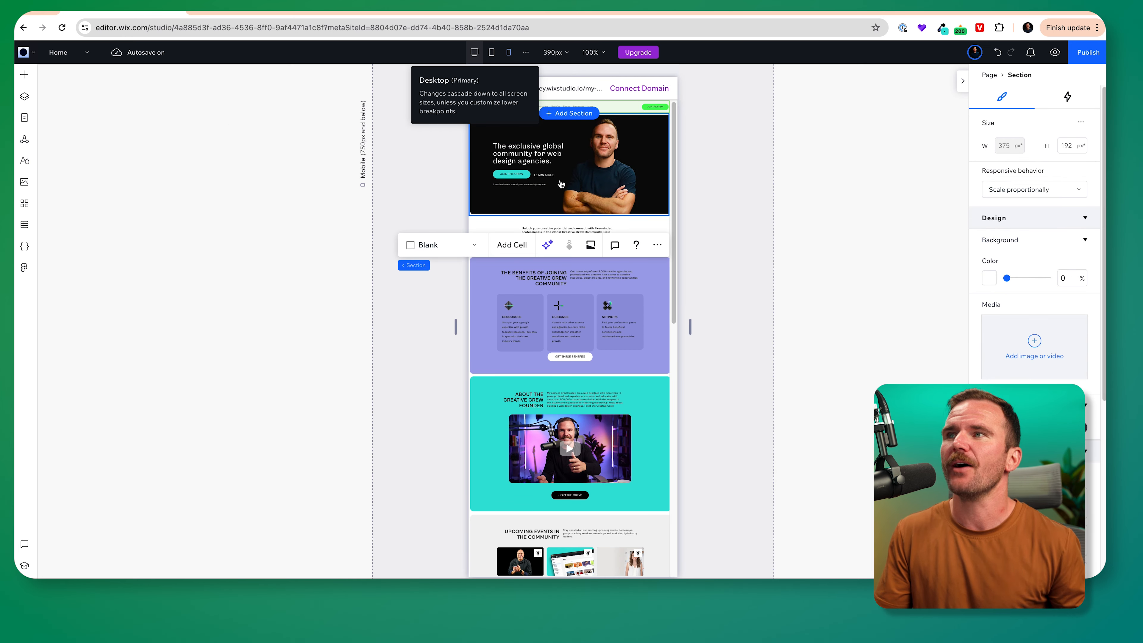
{"action": "left_click", "coordinate": [474, 52]}
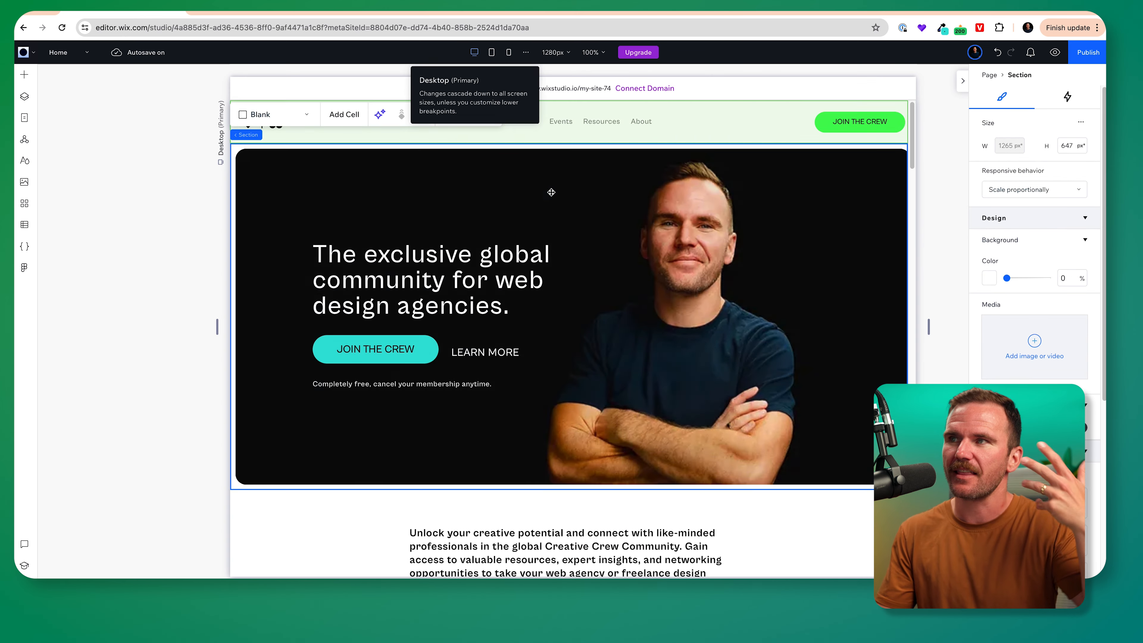
{"action": "left_click", "coordinate": [380, 116]}
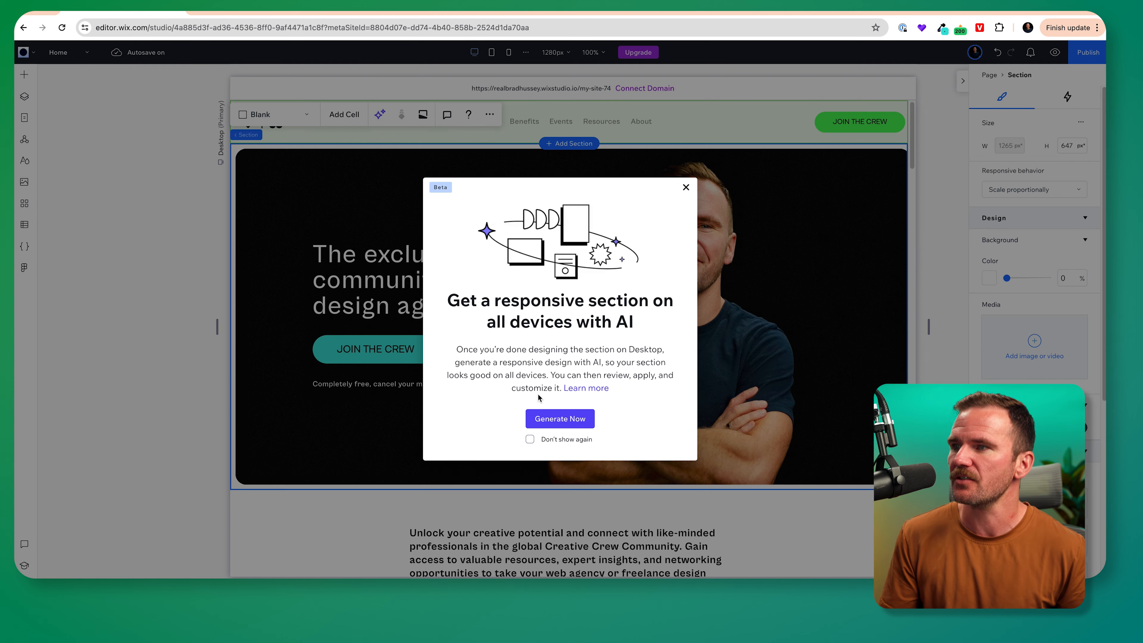
{"action": "left_click", "coordinate": [570, 418]}
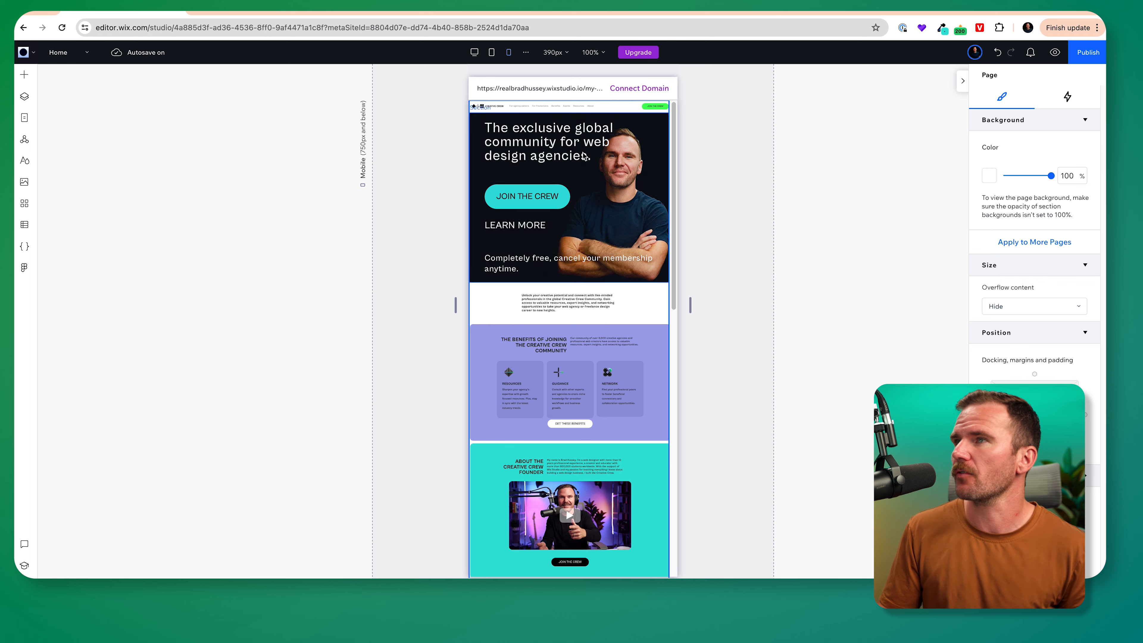
Centre the JOIN THE CREW and LEARN MORE buttons within the hero section's stack at the mobile breakpoint
{"action": "left_click", "coordinate": [523, 163]}
{"action": "left_click", "coordinate": [527, 166]}
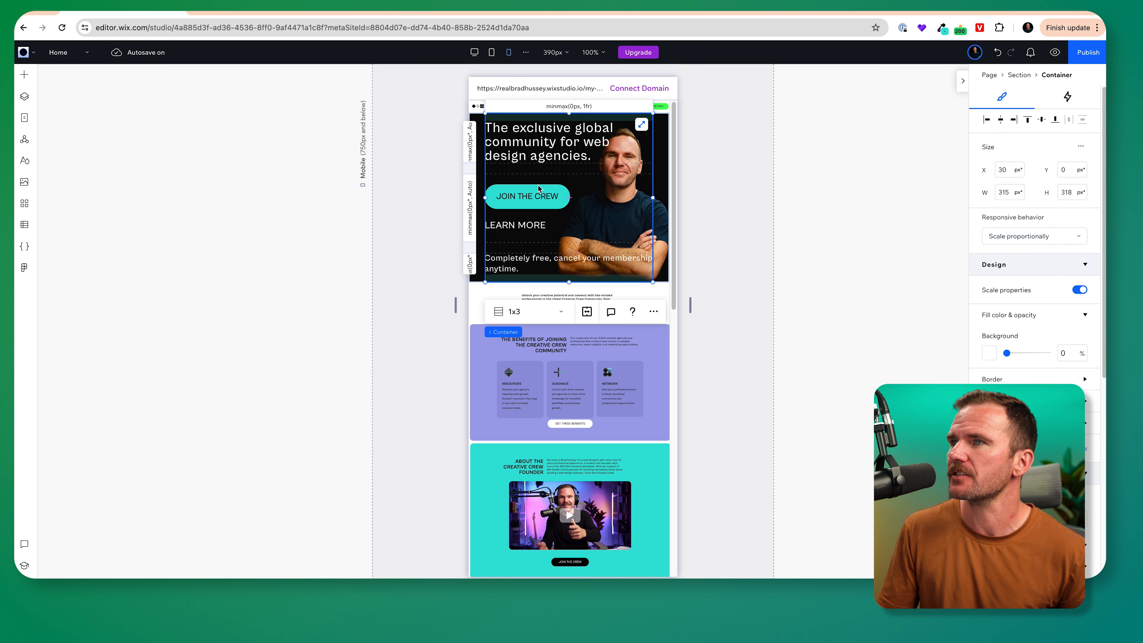
{"action": "left_click", "coordinate": [539, 206]}
{"action": "left_click", "coordinate": [543, 204]}
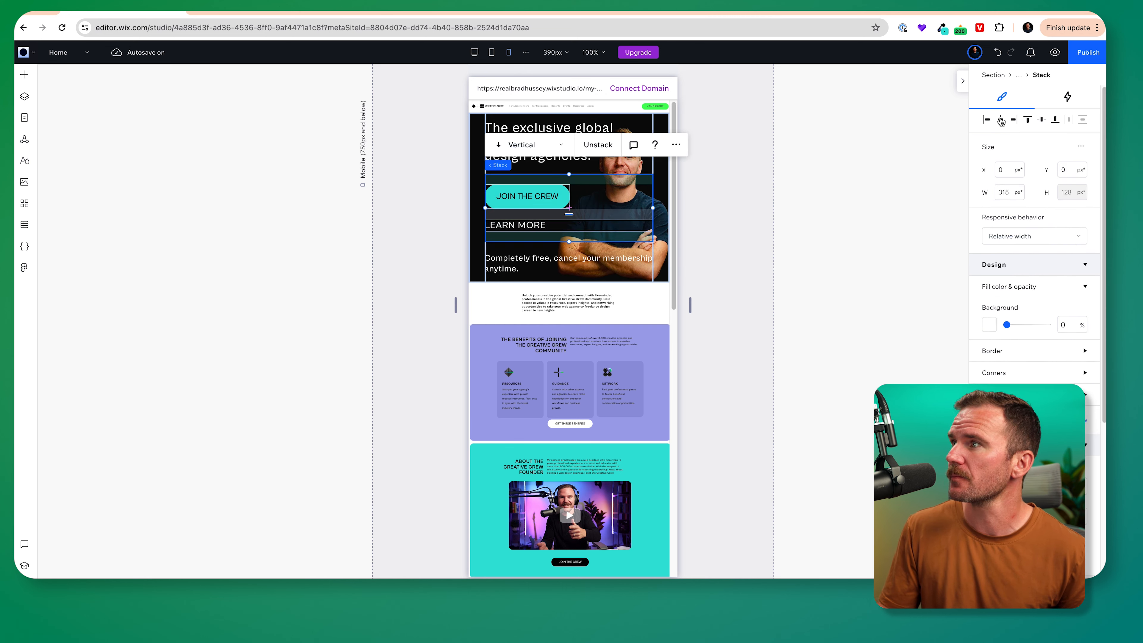
{"action": "left_click", "coordinate": [515, 225]}
{"action": "left_click", "coordinate": [527, 196]}
{"action": "left_click", "coordinate": [1001, 120]}
Centre the hero's membership cancellation line on mobile and set its text size to 12
{"action": "left_click", "coordinate": [568, 258]}
{"action": "left_click", "coordinate": [1064, 378]}
{"action": "type", "text": "12"}
{"action": "left_click", "coordinate": [729, 288]}
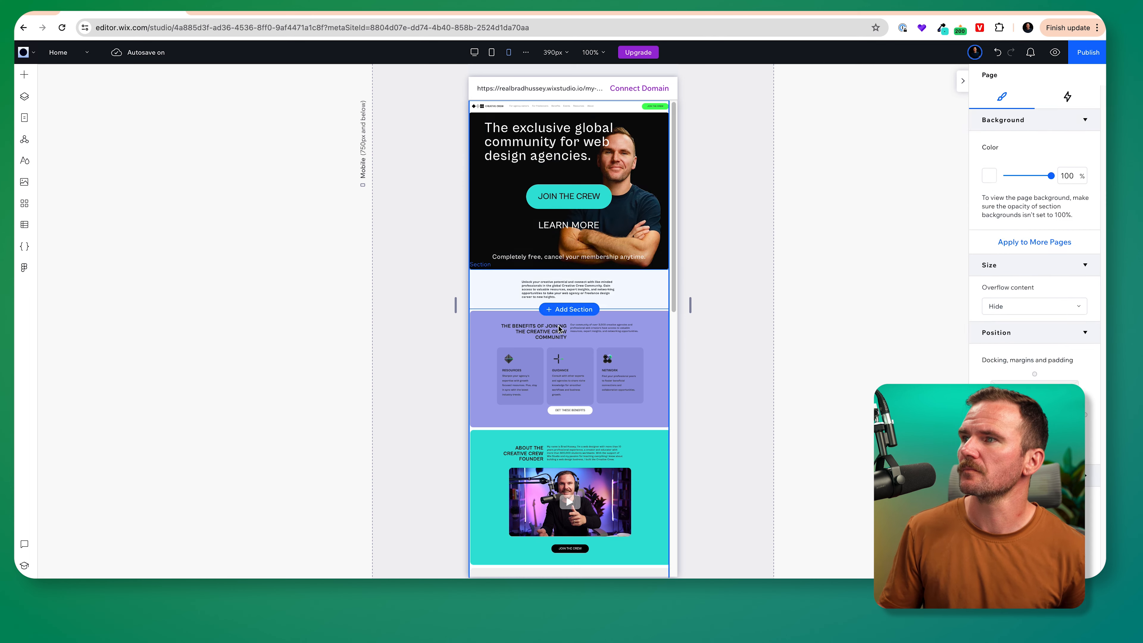
Centre the hero heading text on mobile, add padding above and below the hero container's content, and dismiss the publish prompt
{"action": "left_click", "coordinate": [535, 142]}
{"action": "scroll", "coordinate": [1035, 288], "scroll_direction": "down", "scroll_amount": 8}
{"action": "left_click", "coordinate": [1013, 133]}
{"action": "left_click", "coordinate": [506, 243]}
{"action": "left_click", "coordinate": [1034, 430]}
{"action": "type", "text": "32"}
{"action": "left_click", "coordinate": [1035, 466]}
{"action": "type", "text": "32"}
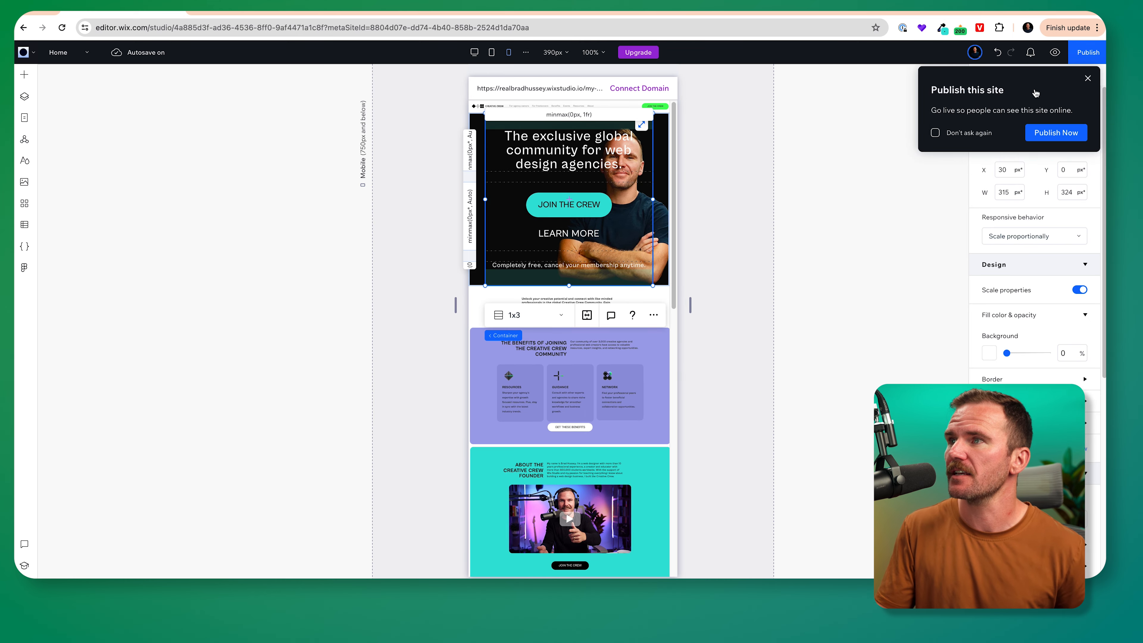
{"action": "left_click", "coordinate": [1088, 79]}
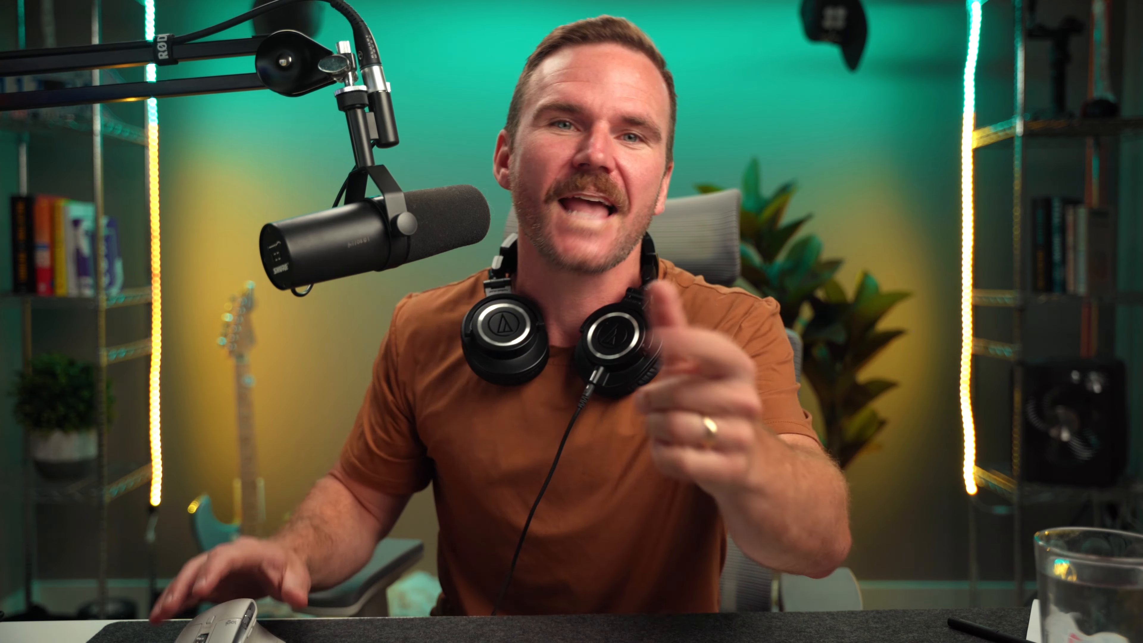